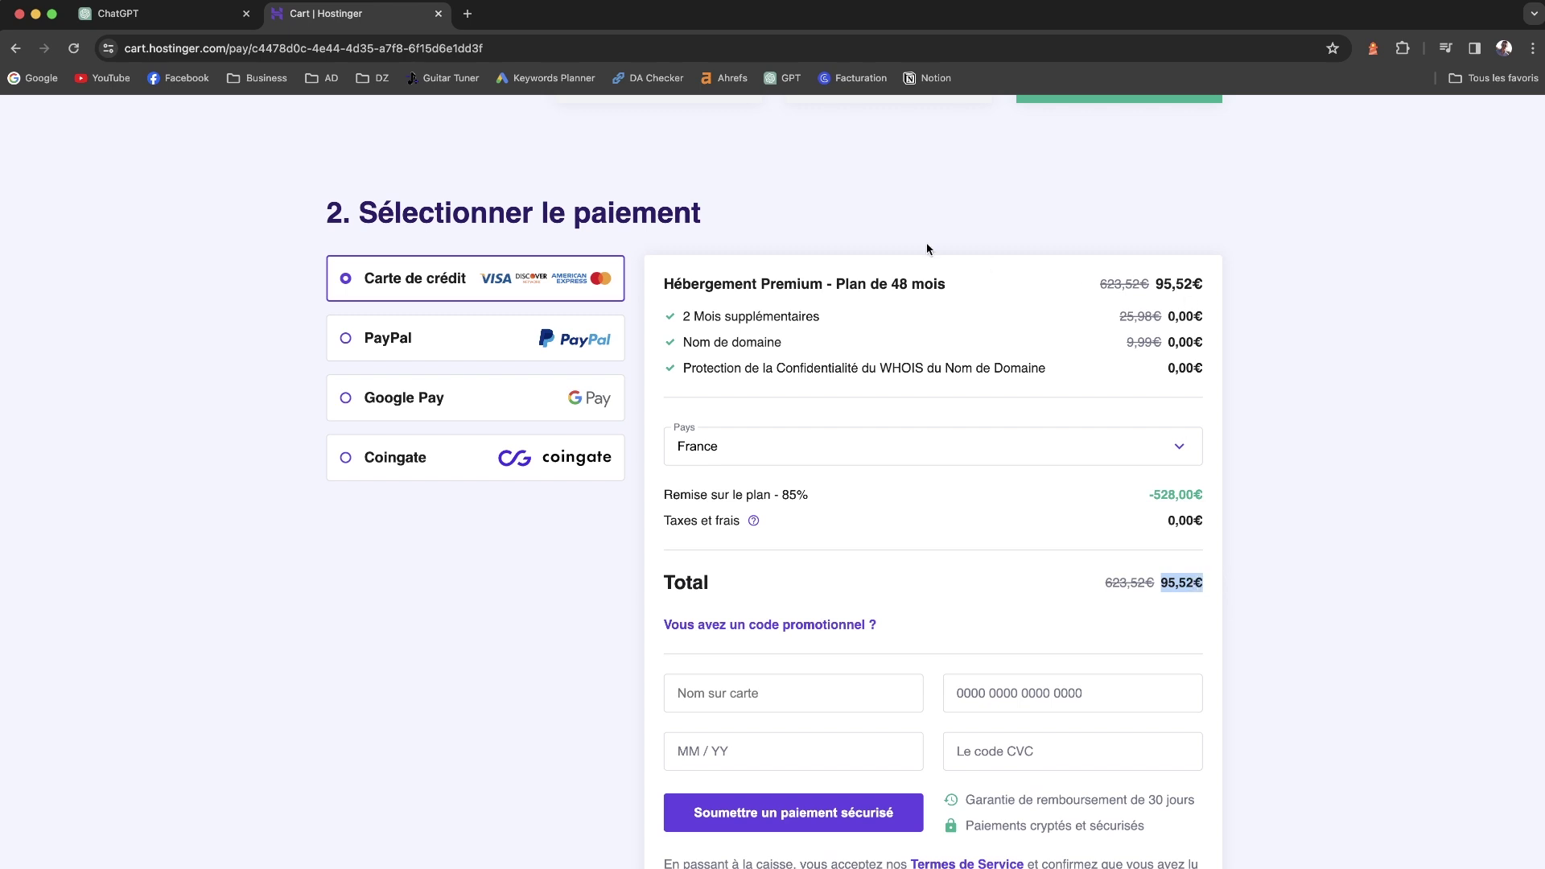
- Choose the 12-month period for the Premium hosting plan in the cart
{"action": "scroll", "coordinate": [901, 237], "scroll_direction": "up", "scroll_amount": 1}
{"action": "scroll", "coordinate": [901, 237], "scroll_direction": "up", "scroll_amount": 5}
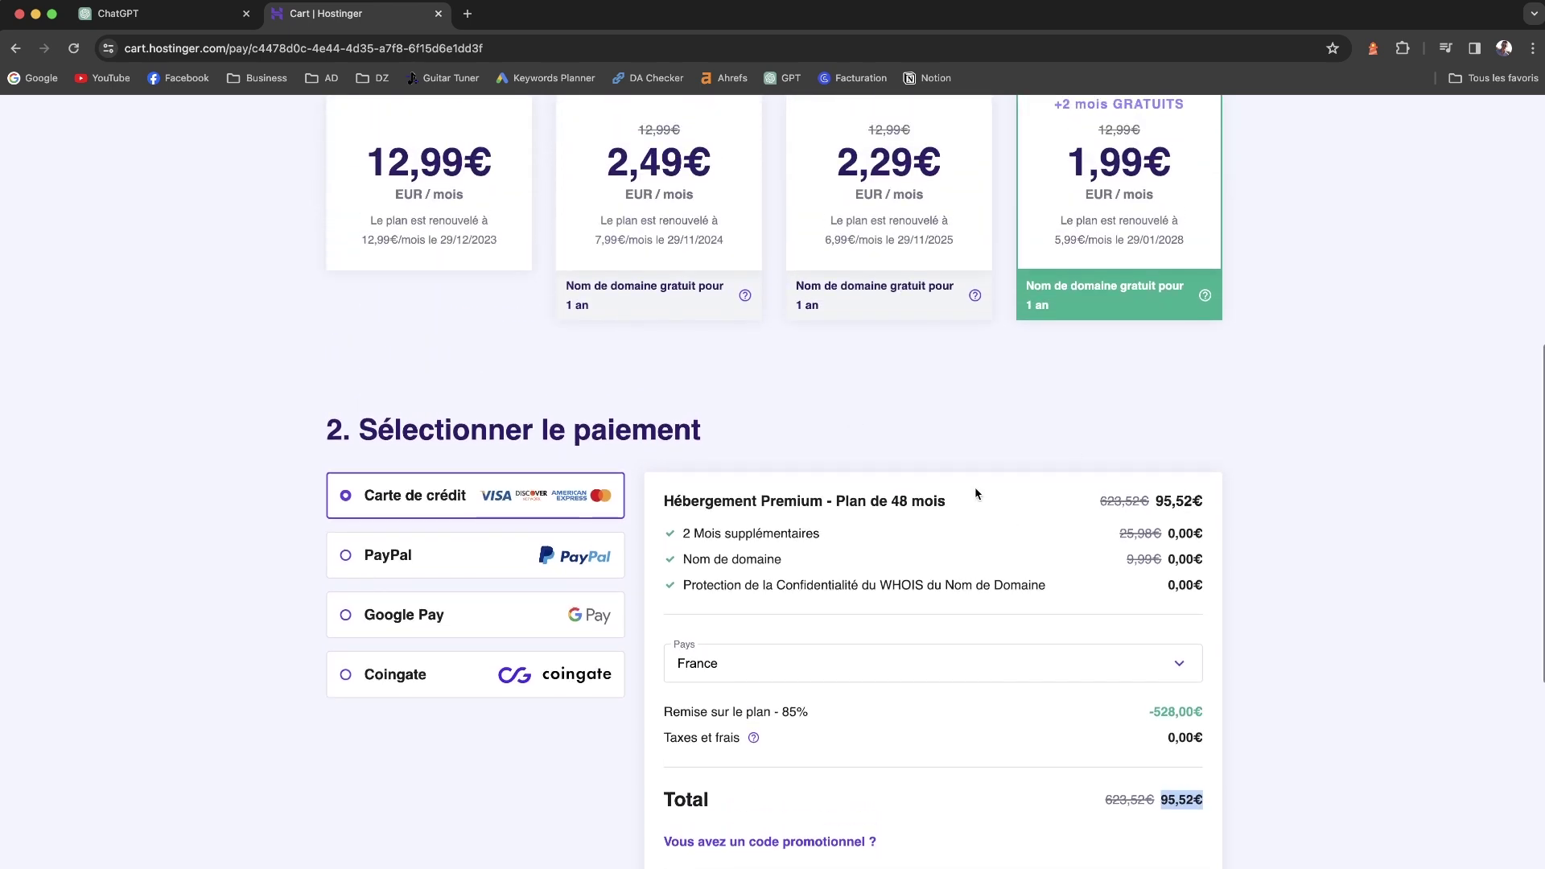
{"action": "scroll", "coordinate": [721, 258], "scroll_direction": "up", "scroll_amount": 3}
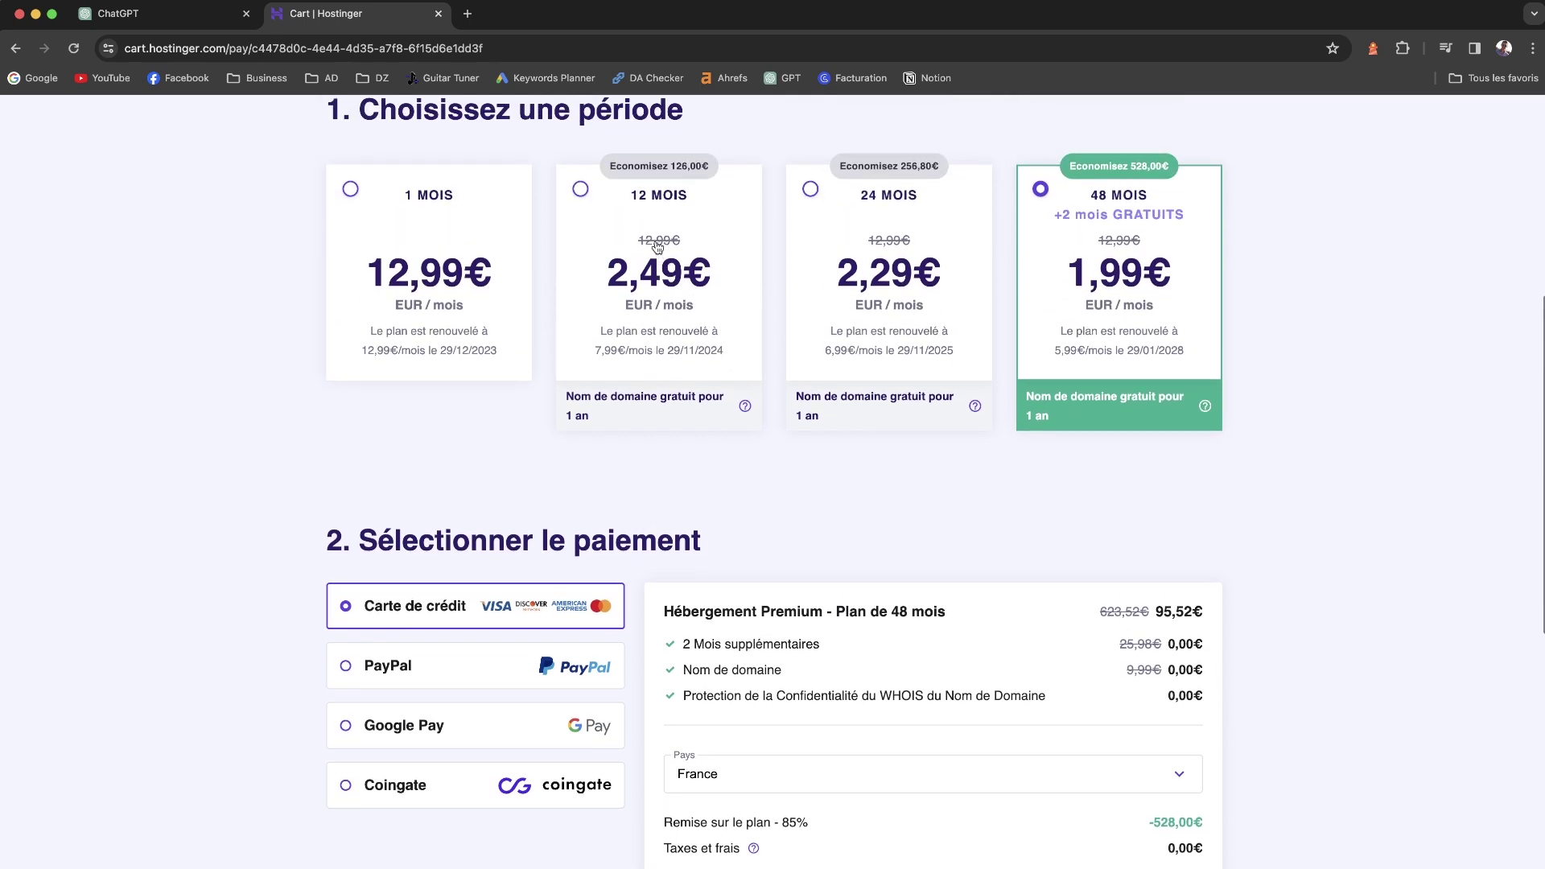
{"action": "left_click", "coordinate": [665, 213]}
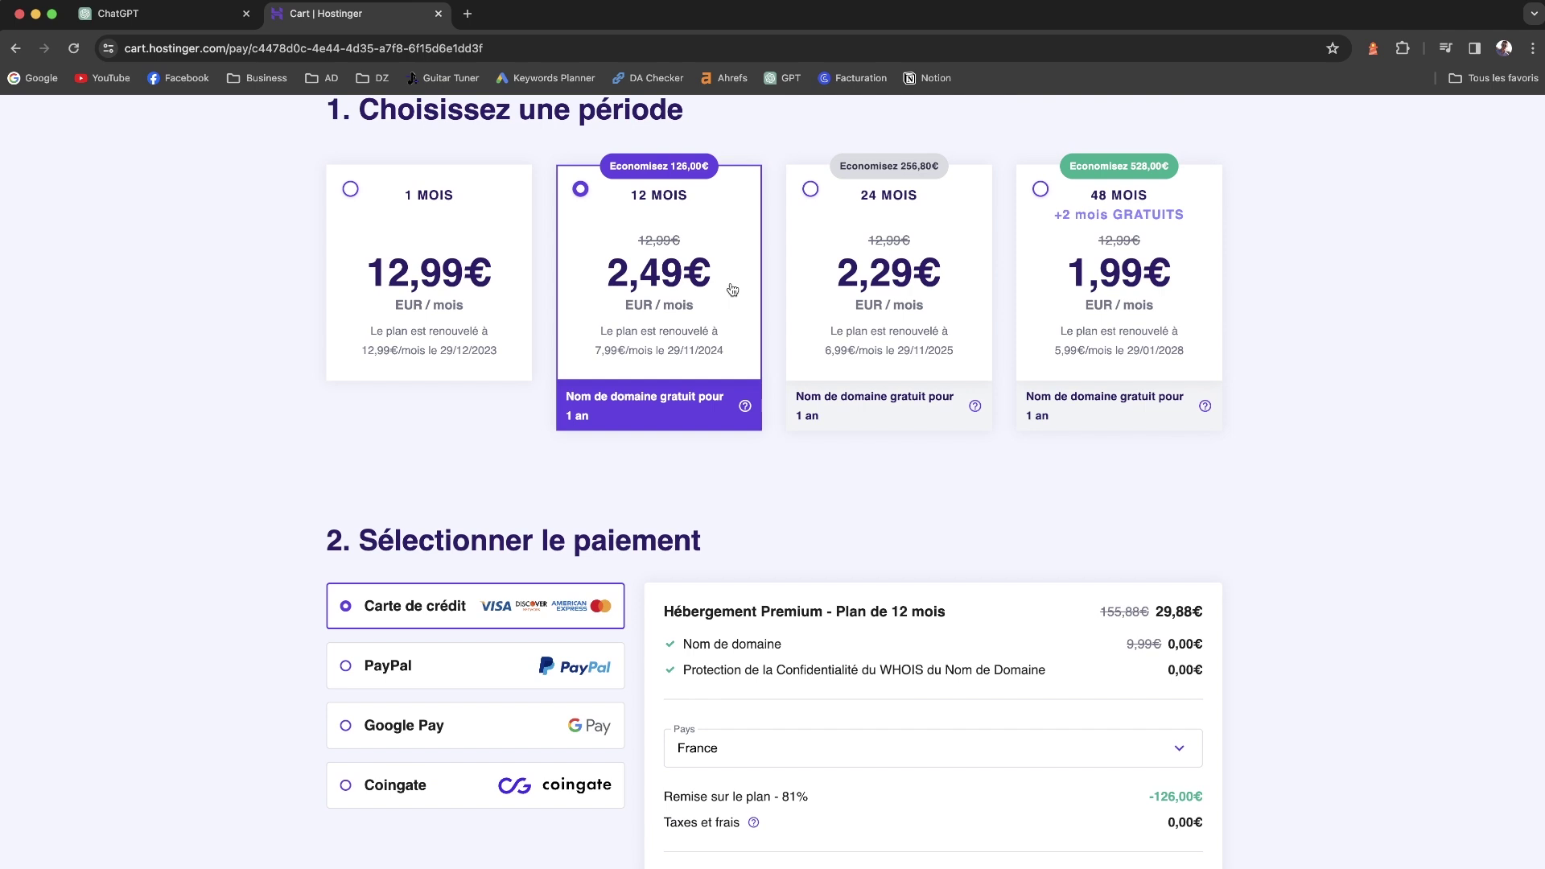
- Check the order total and apply the promotional code HACKINGSEO to the 12-month hosting order
{"action": "scroll", "coordinate": [885, 515], "scroll_direction": "down", "scroll_amount": 6}
{"action": "scroll", "coordinate": [871, 505], "scroll_direction": "down", "scroll_amount": 1}
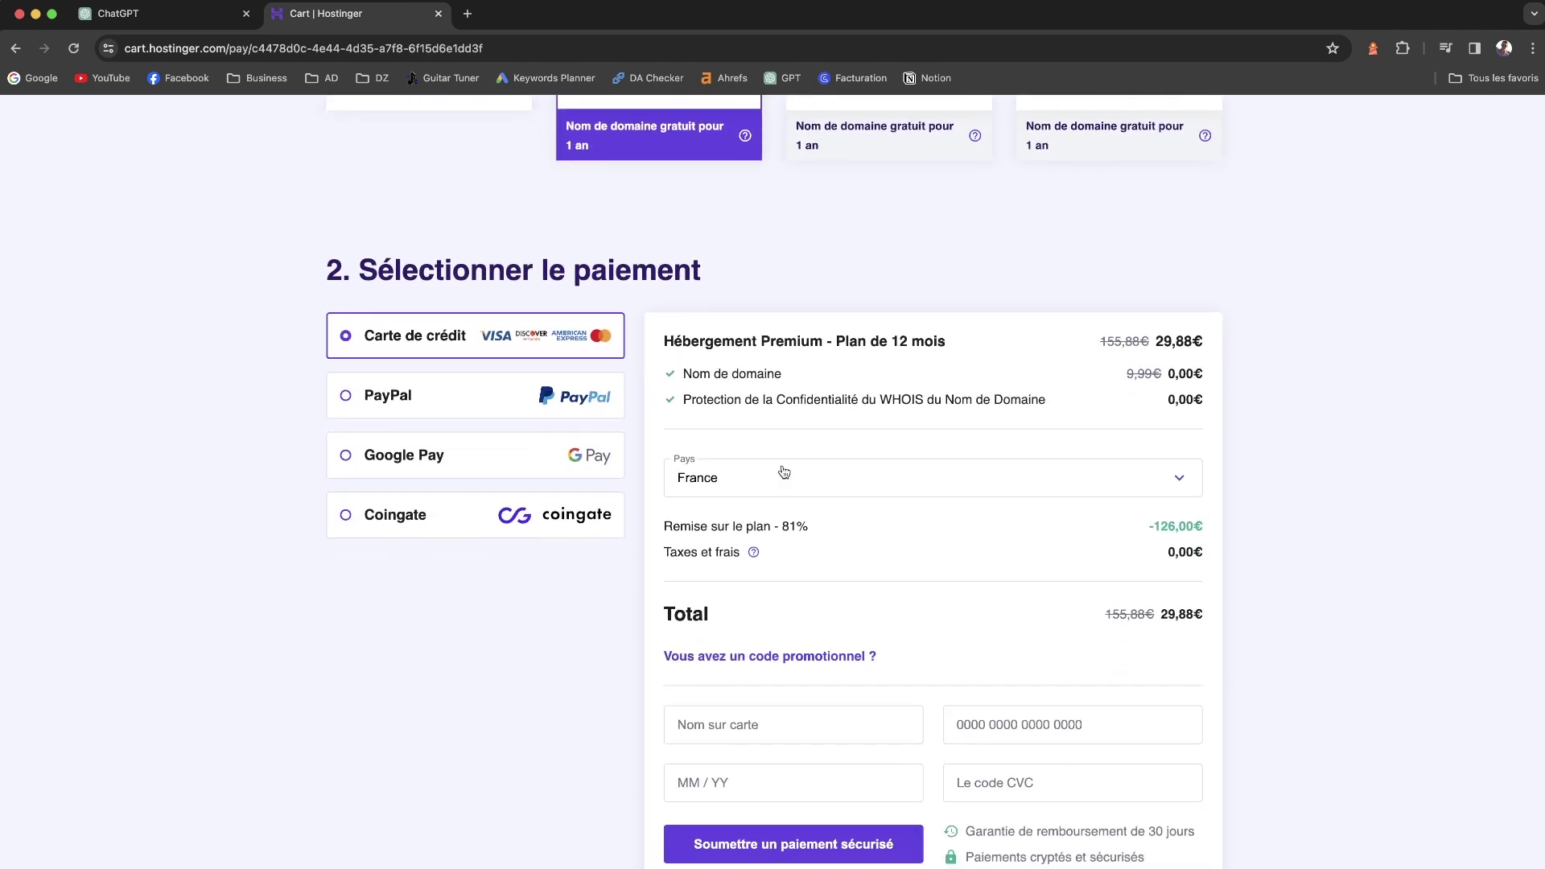
{"action": "scroll", "coordinate": [784, 471], "scroll_direction": "down", "scroll_amount": 6}
{"action": "scroll", "coordinate": [784, 471], "scroll_direction": "up", "scroll_amount": 6}
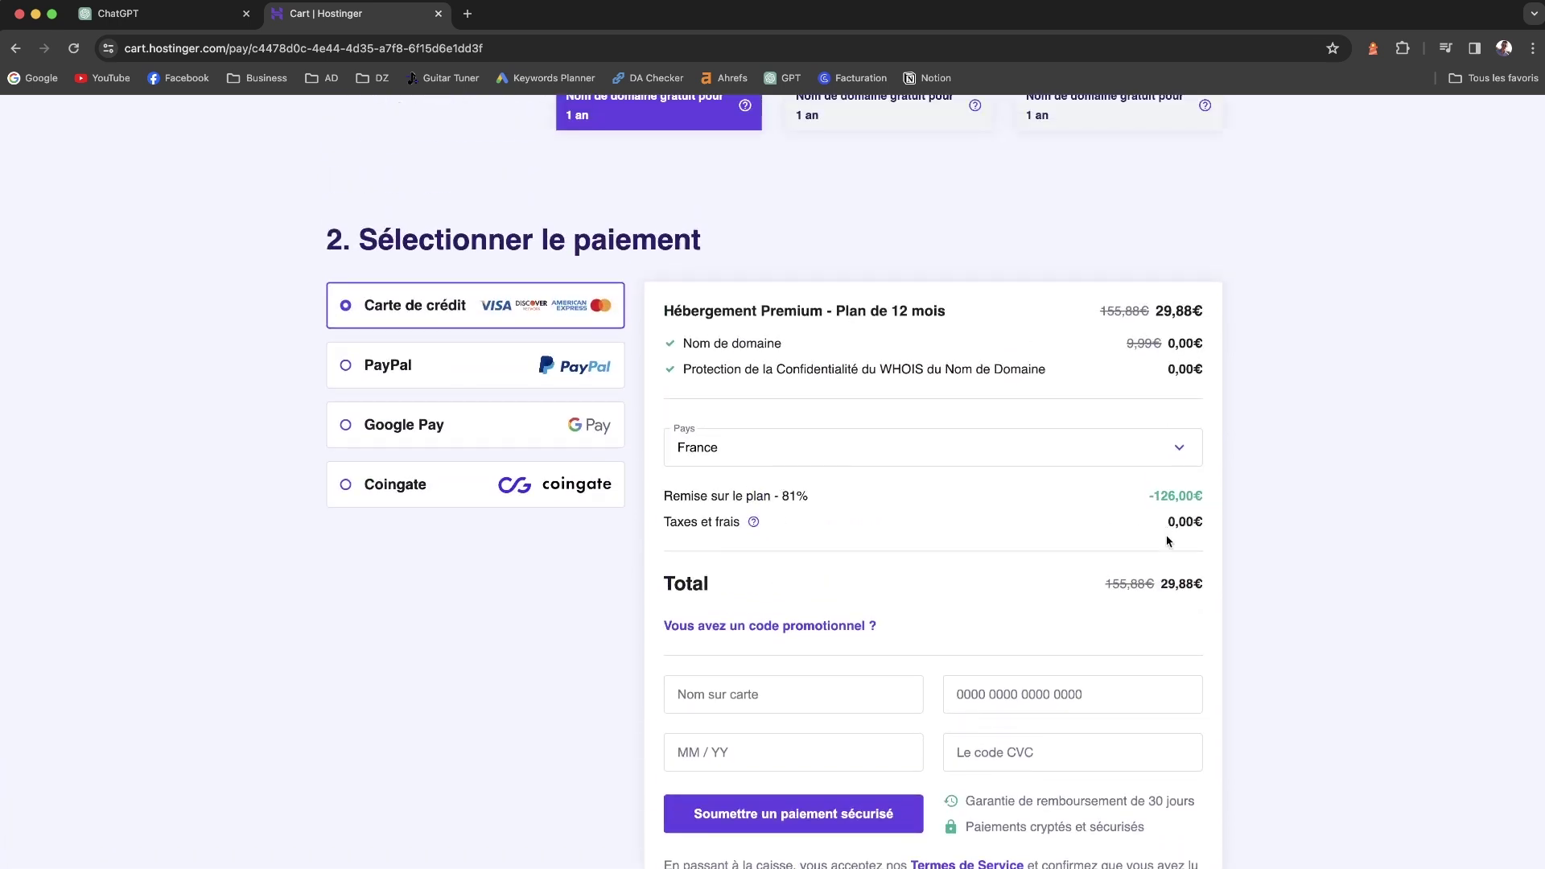
{"action": "left_click_drag", "start_coordinate": [1207, 586], "coordinate": [1146, 581]}
{"action": "left_click", "coordinate": [1257, 581]}
{"action": "left_click", "coordinate": [869, 627]}
{"action": "left_click", "coordinate": [846, 671]}
{"action": "type", "text": "H"}
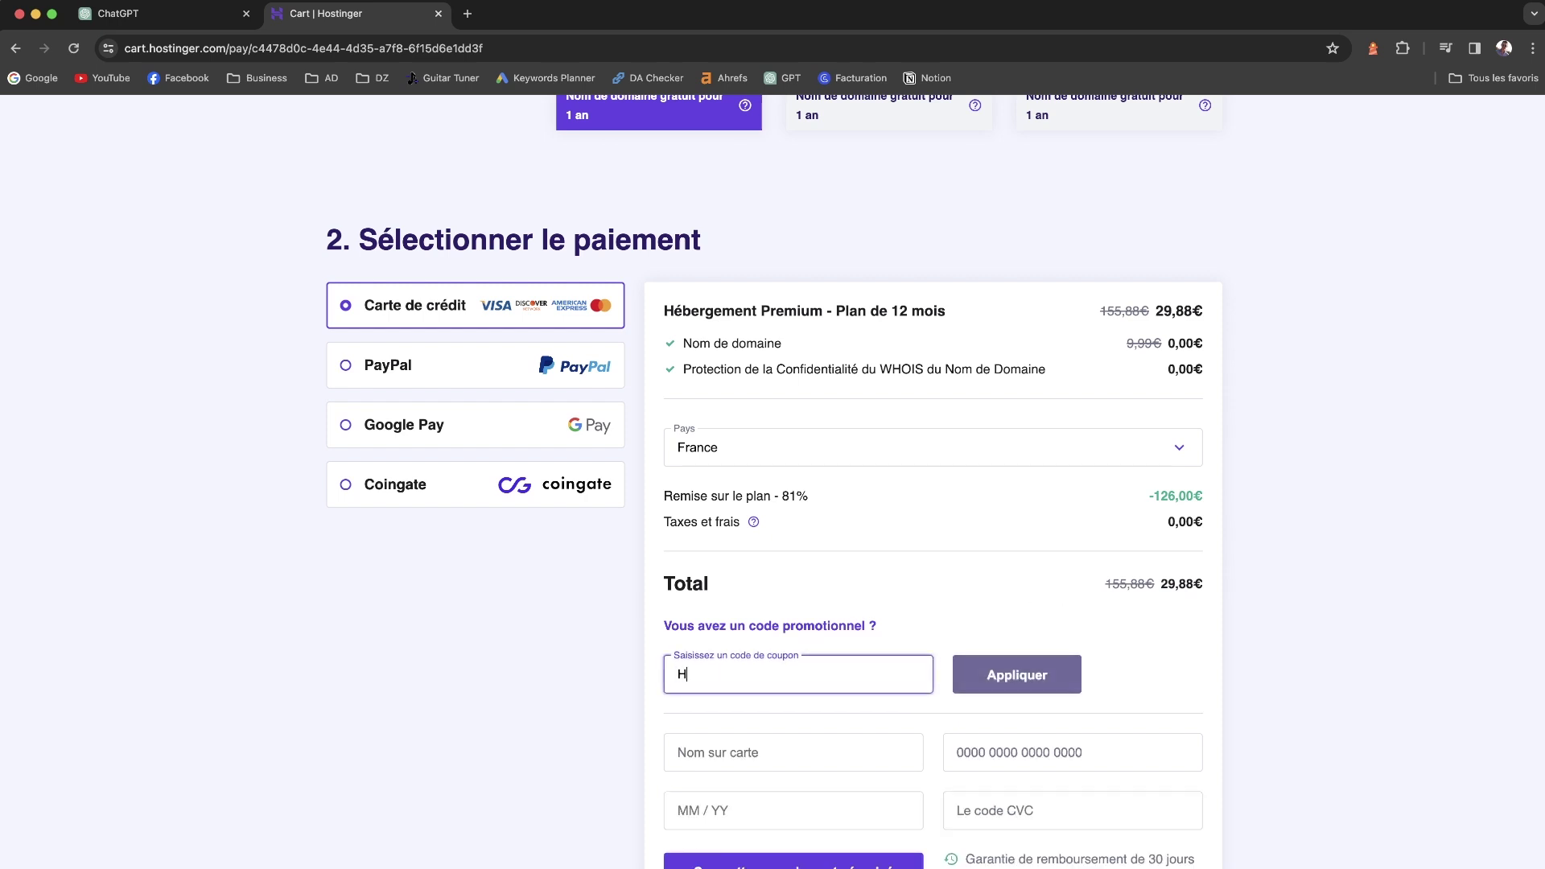
{"action": "type", "text": "ACKINGSEO"}
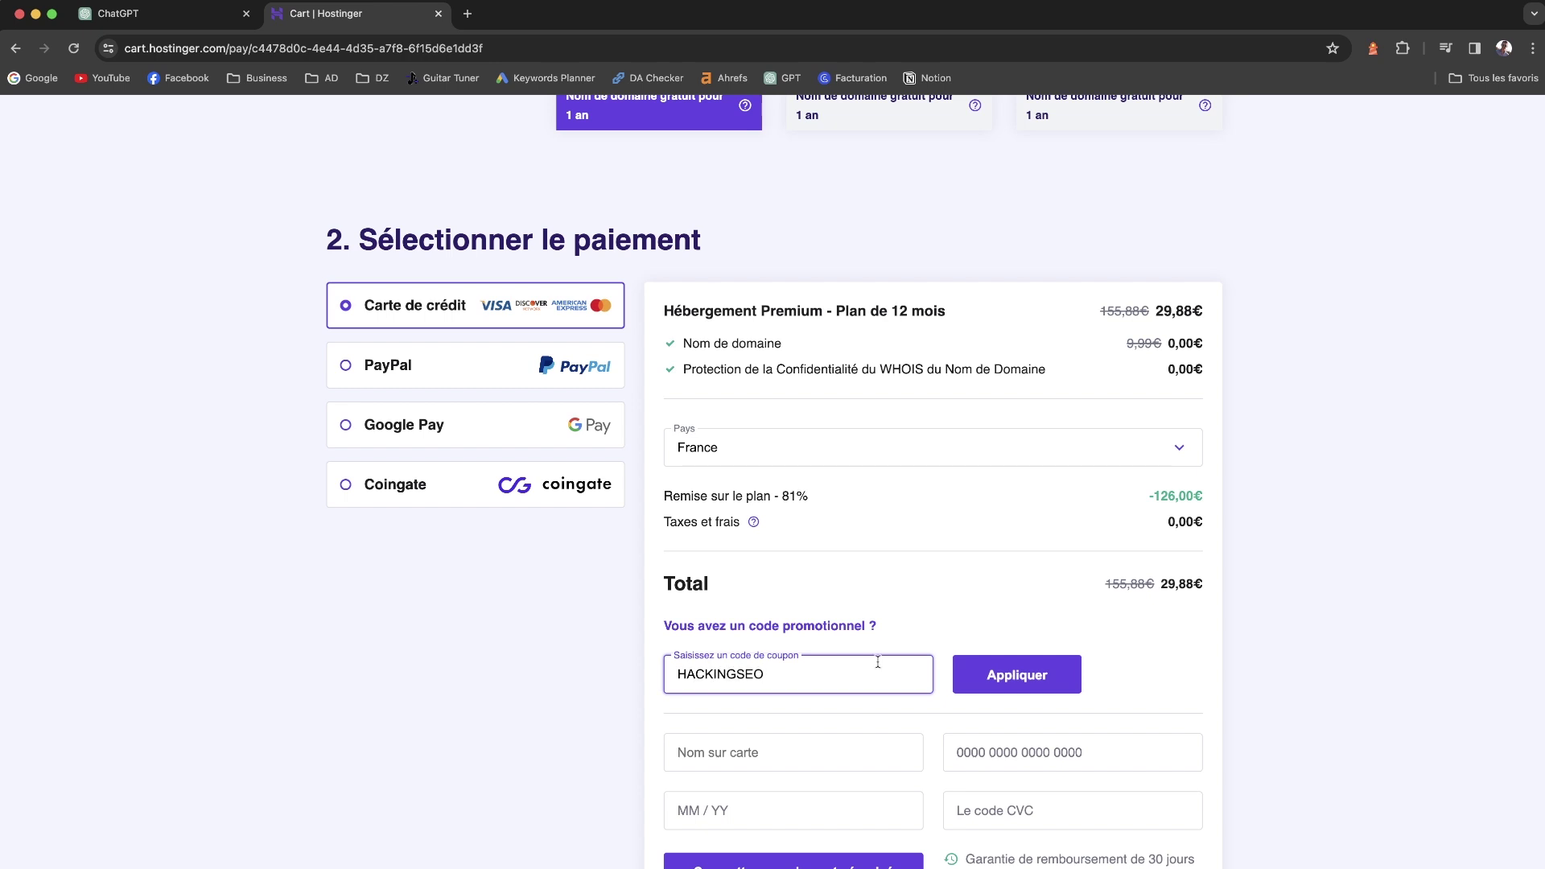
{"action": "left_click", "coordinate": [996, 673]}
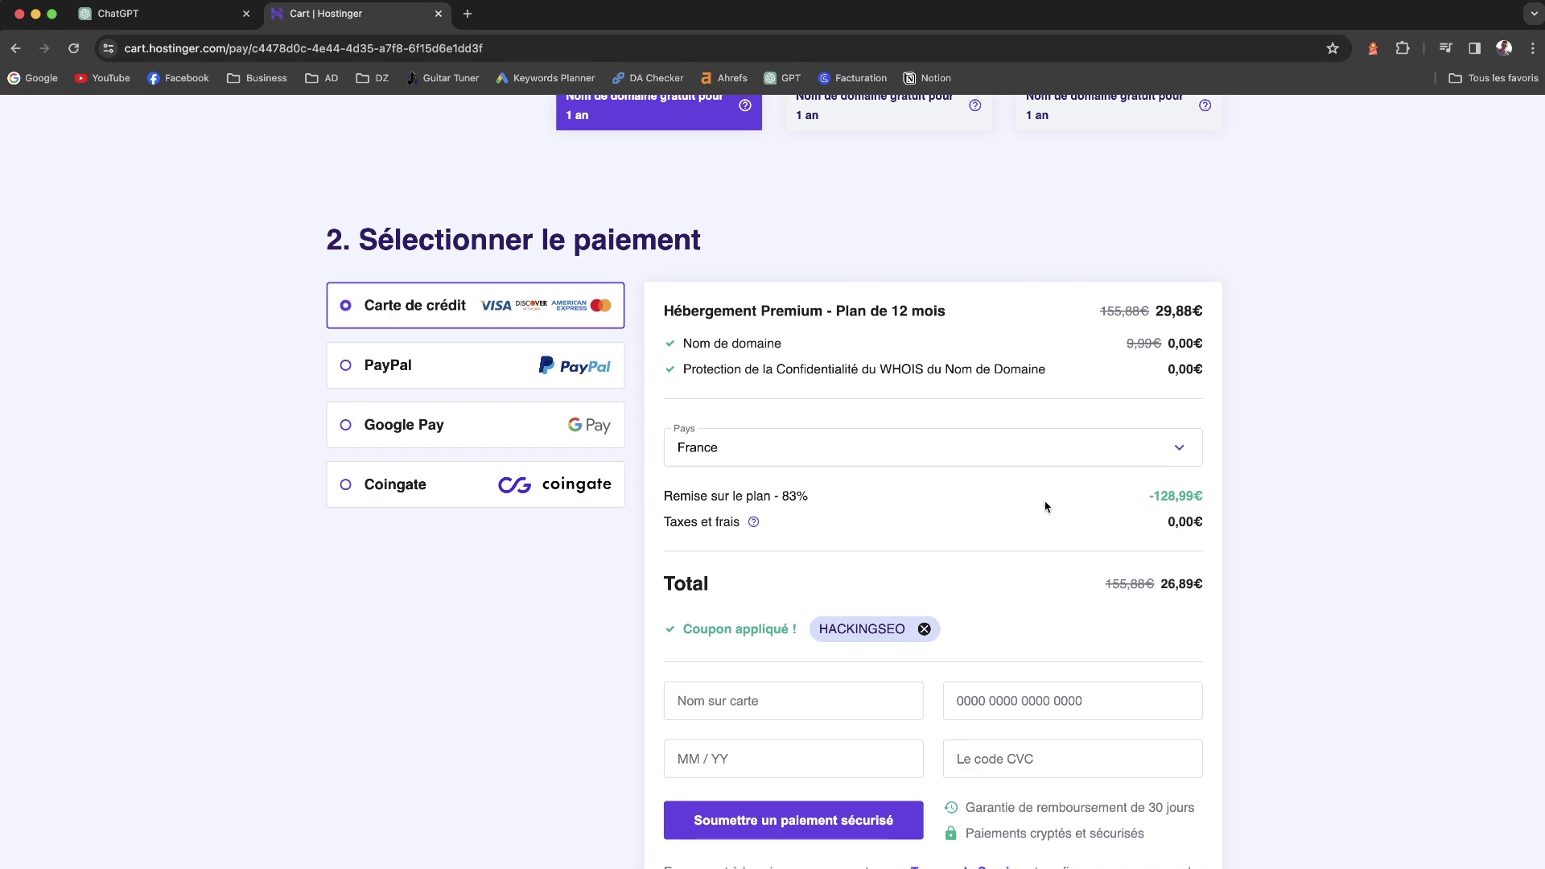
{"action": "scroll", "coordinate": [887, 478], "scroll_direction": "down", "scroll_amount": 3}
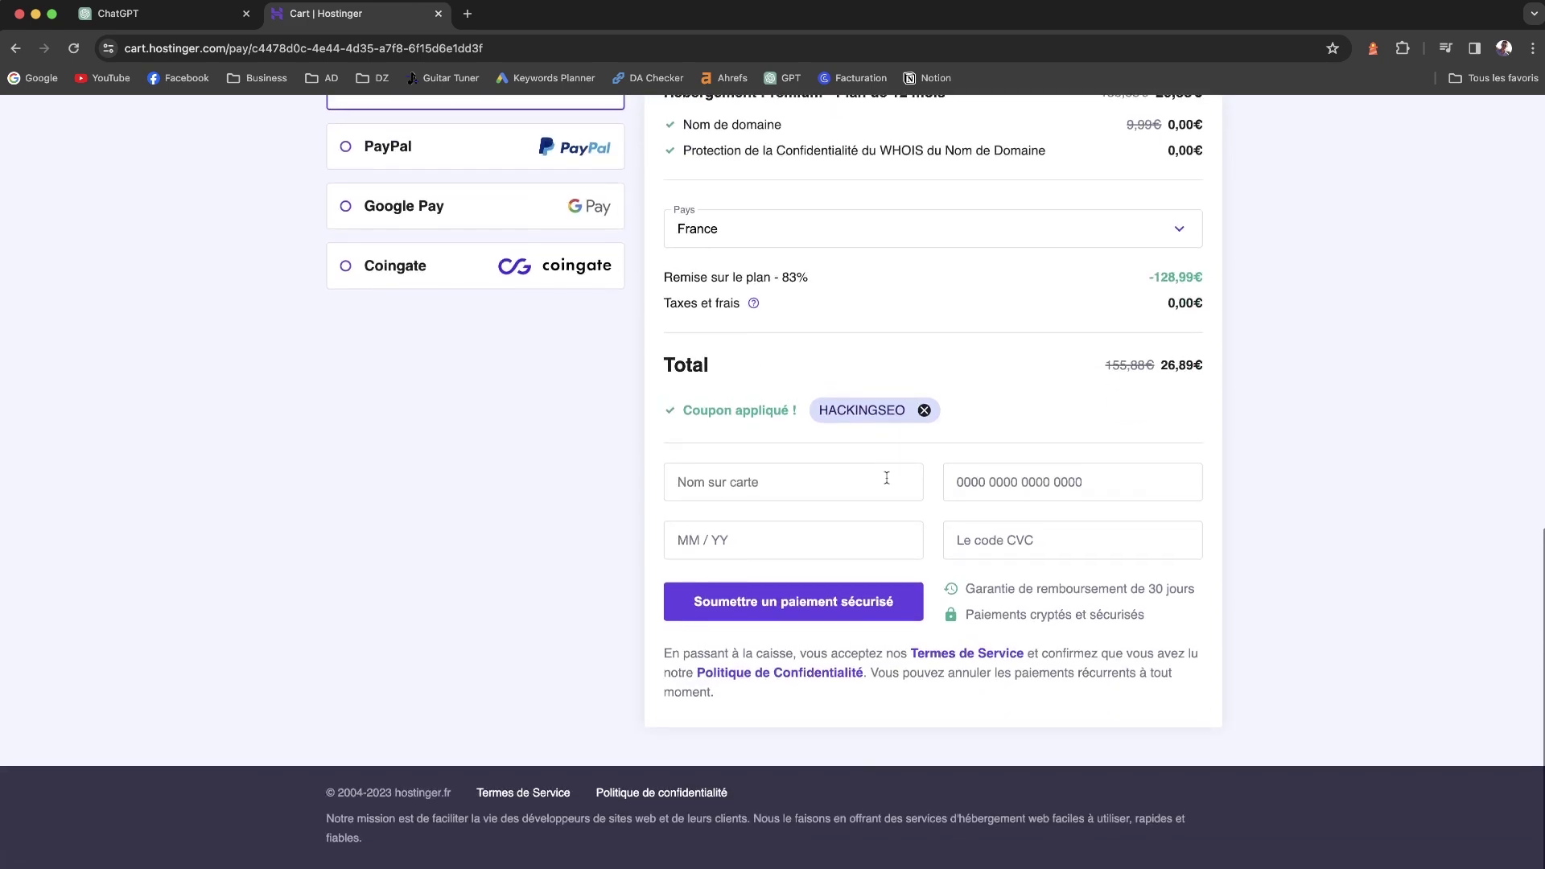
{"action": "scroll", "coordinate": [886, 478], "scroll_direction": "up", "scroll_amount": 10}
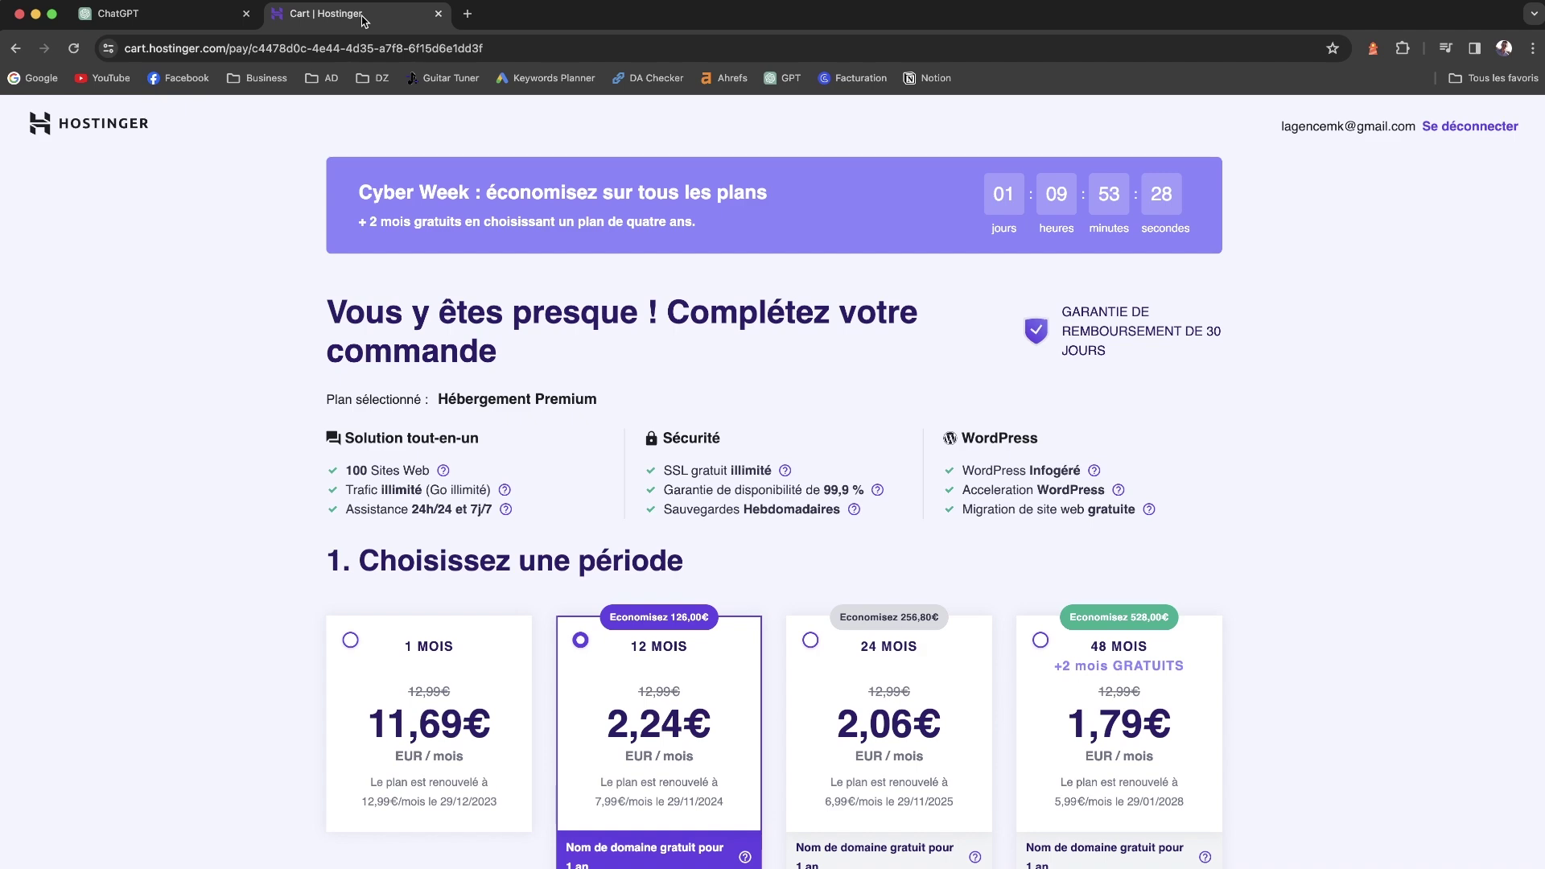
{"action": "scroll", "coordinate": [819, 605], "scroll_direction": "down", "scroll_amount": 7}
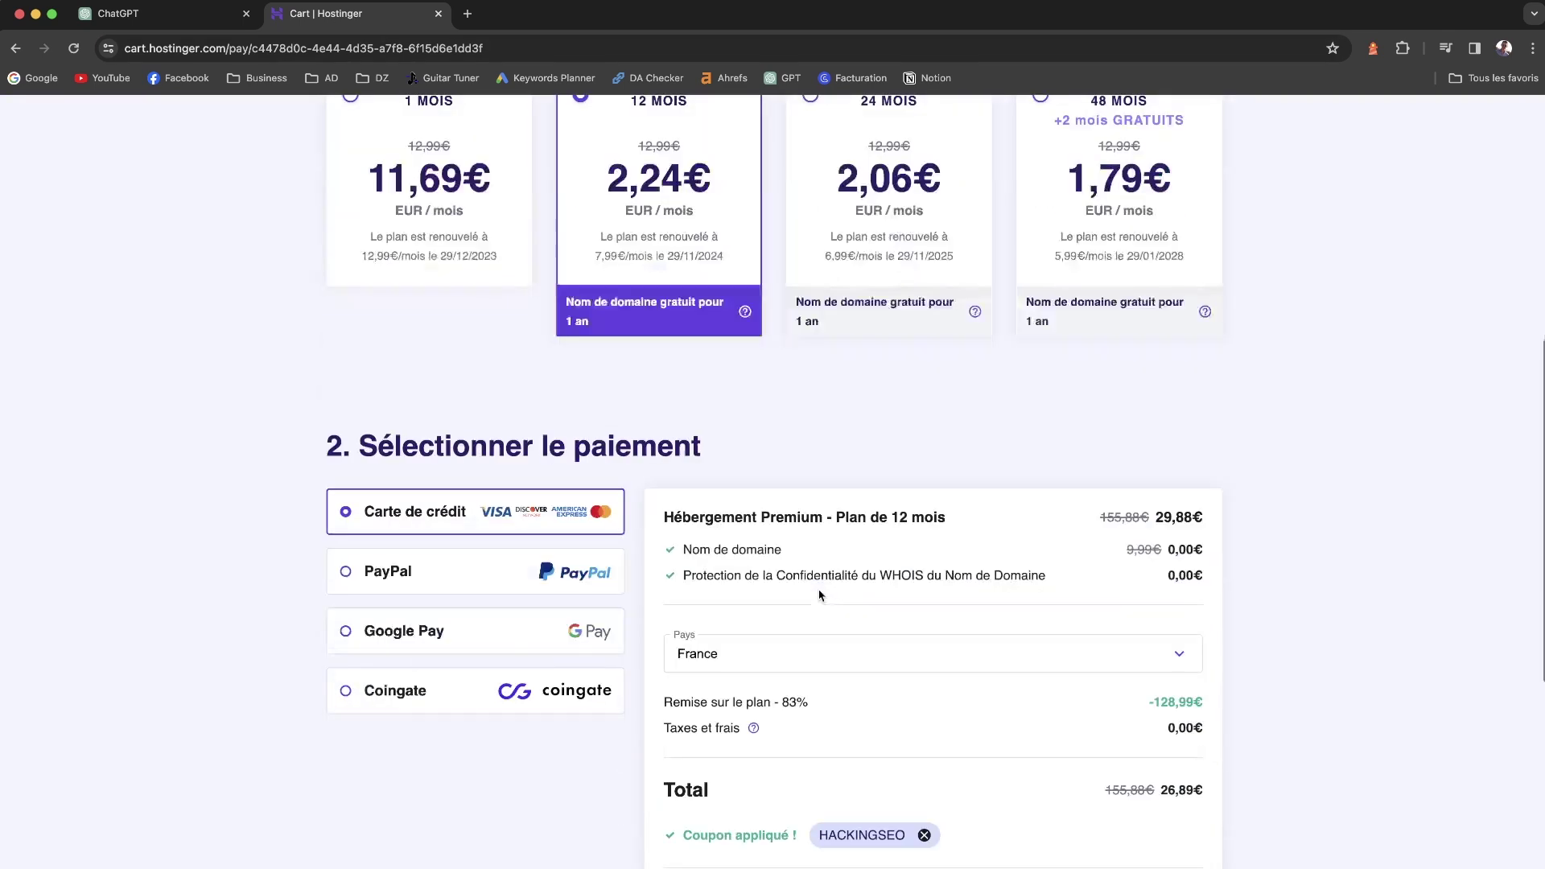
{"action": "scroll", "coordinate": [490, 386], "scroll_direction": "down", "scroll_amount": 5}
- Switch to ChatGPT and select the GPT-3.5 model for the new chat
{"action": "left_click", "coordinate": [194, 20]}
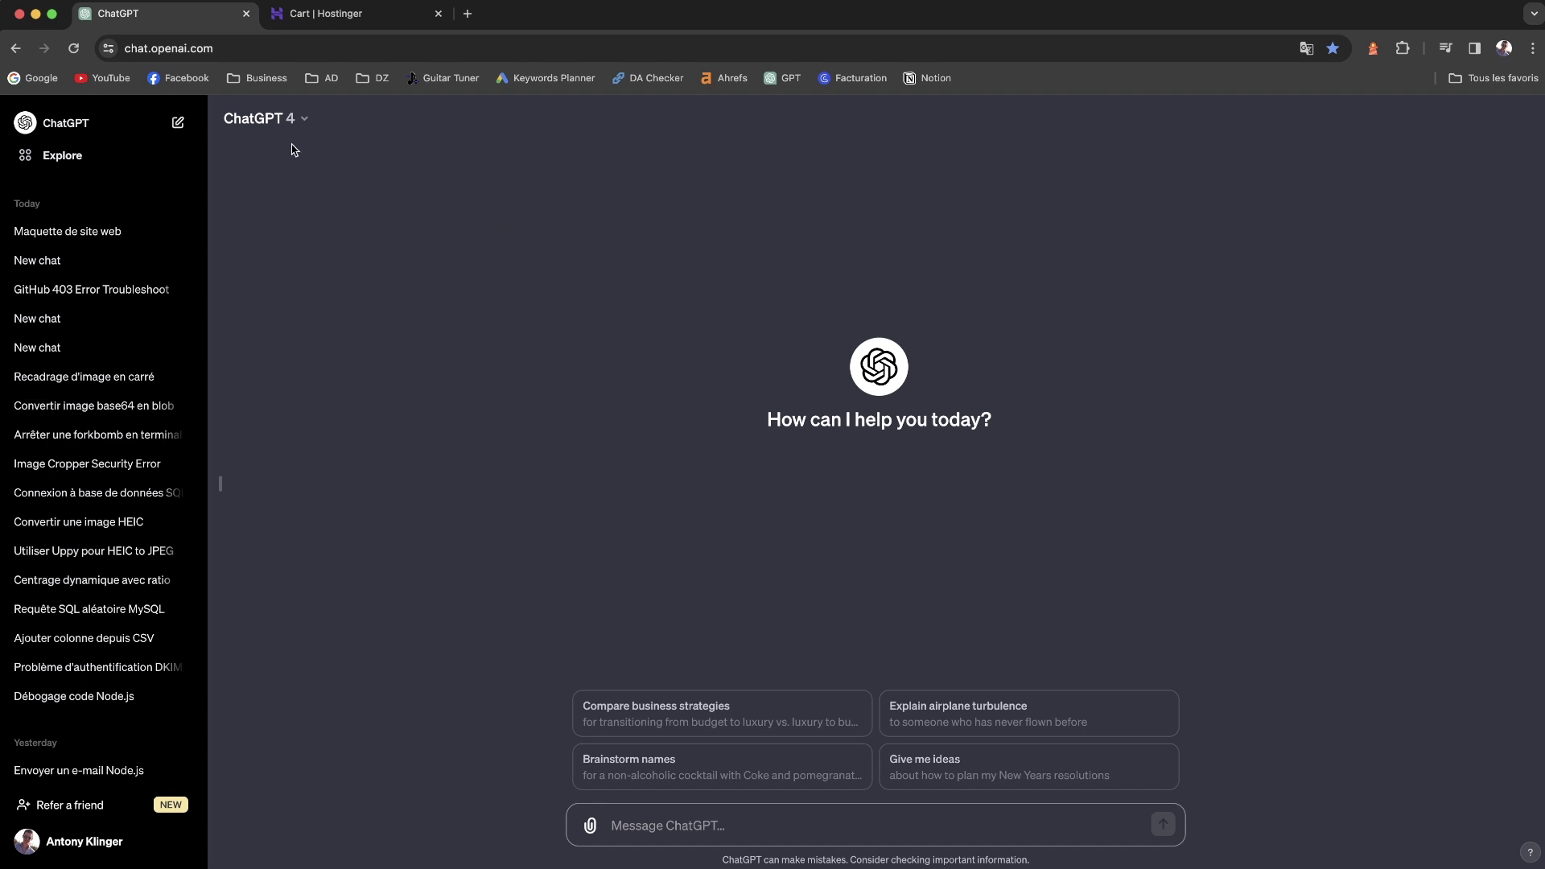
{"action": "left_click", "coordinate": [242, 121]}
{"action": "left_click", "coordinate": [322, 245]}
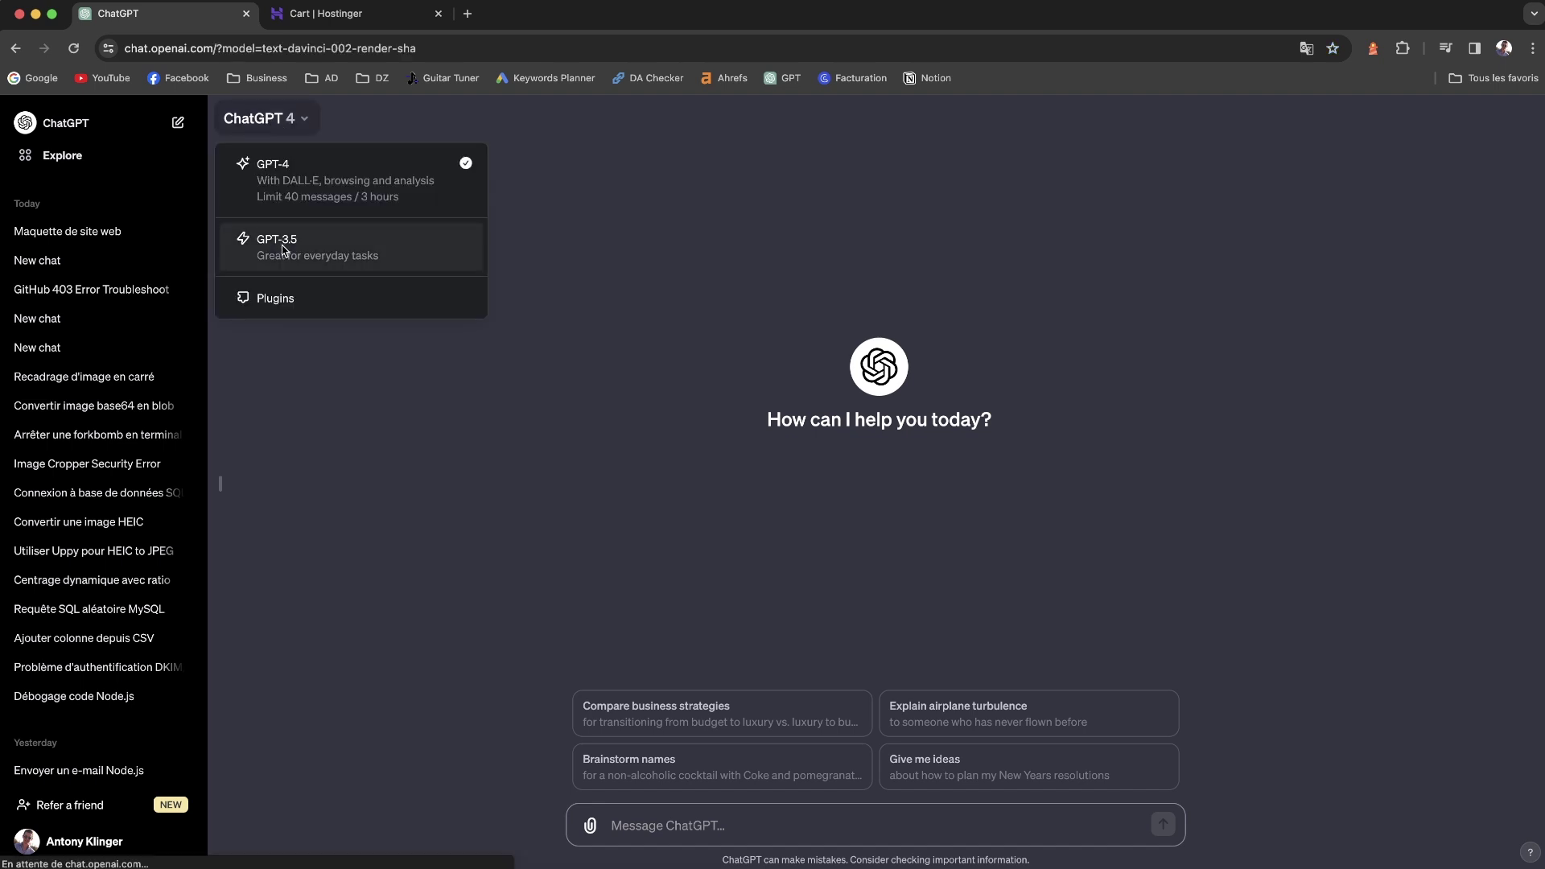
- Begin the chat message with "Je suis entrepreneur et je souhaite créer un site e-commerce"
{"action": "left_click", "coordinate": [651, 829]}
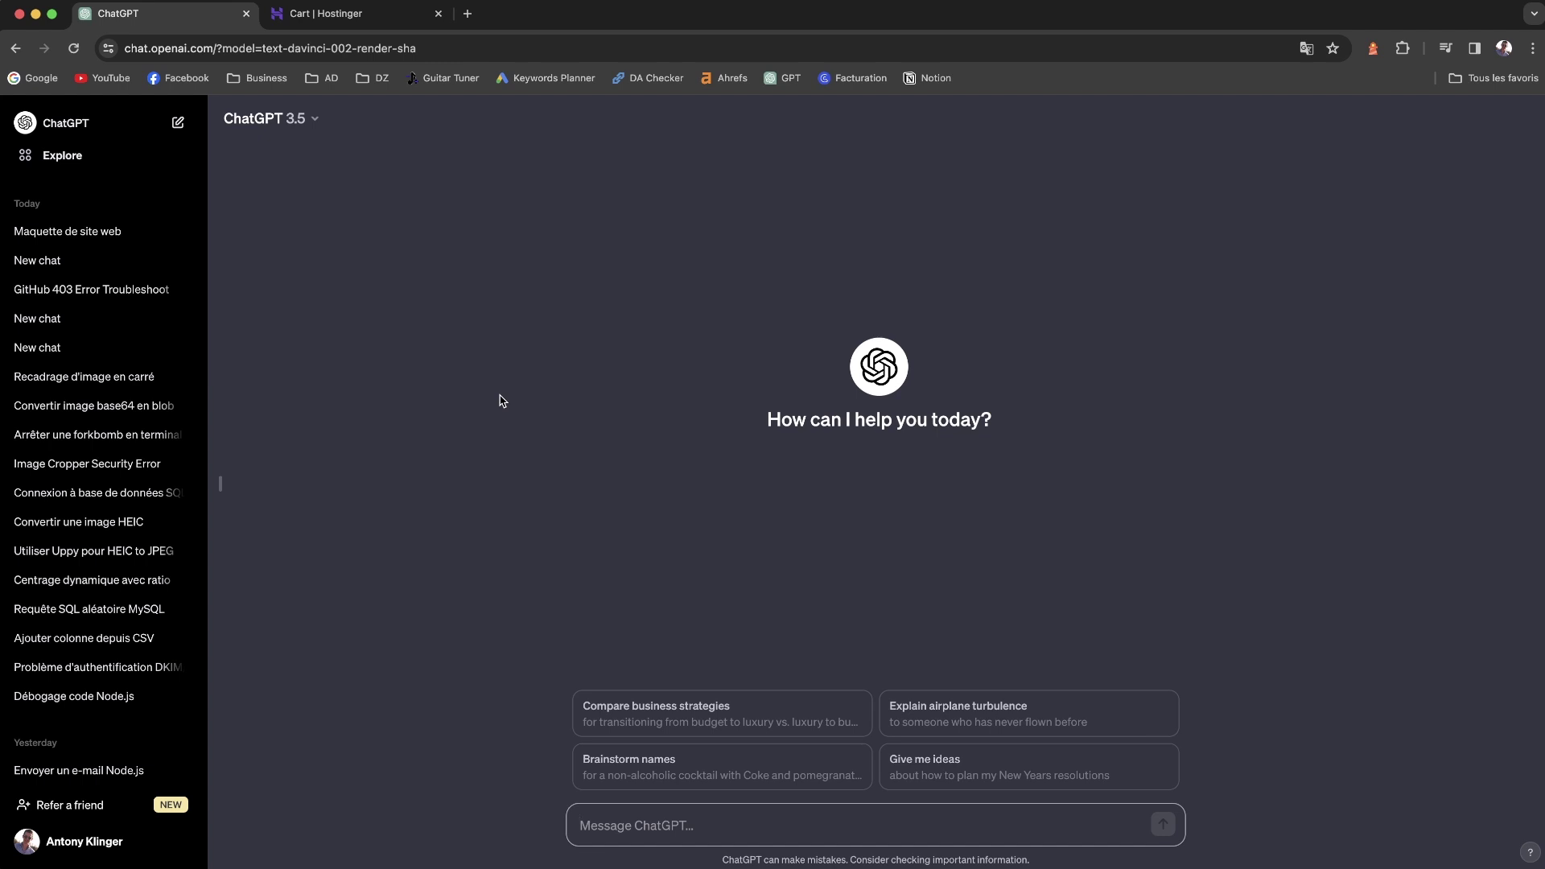
{"action": "left_click", "coordinate": [666, 810]}
{"action": "type", "text": "Je suis entrepreneur et ai"}
{"action": "key", "text": "BackSpace"}
{"action": "key", "text": "BackSpace"}
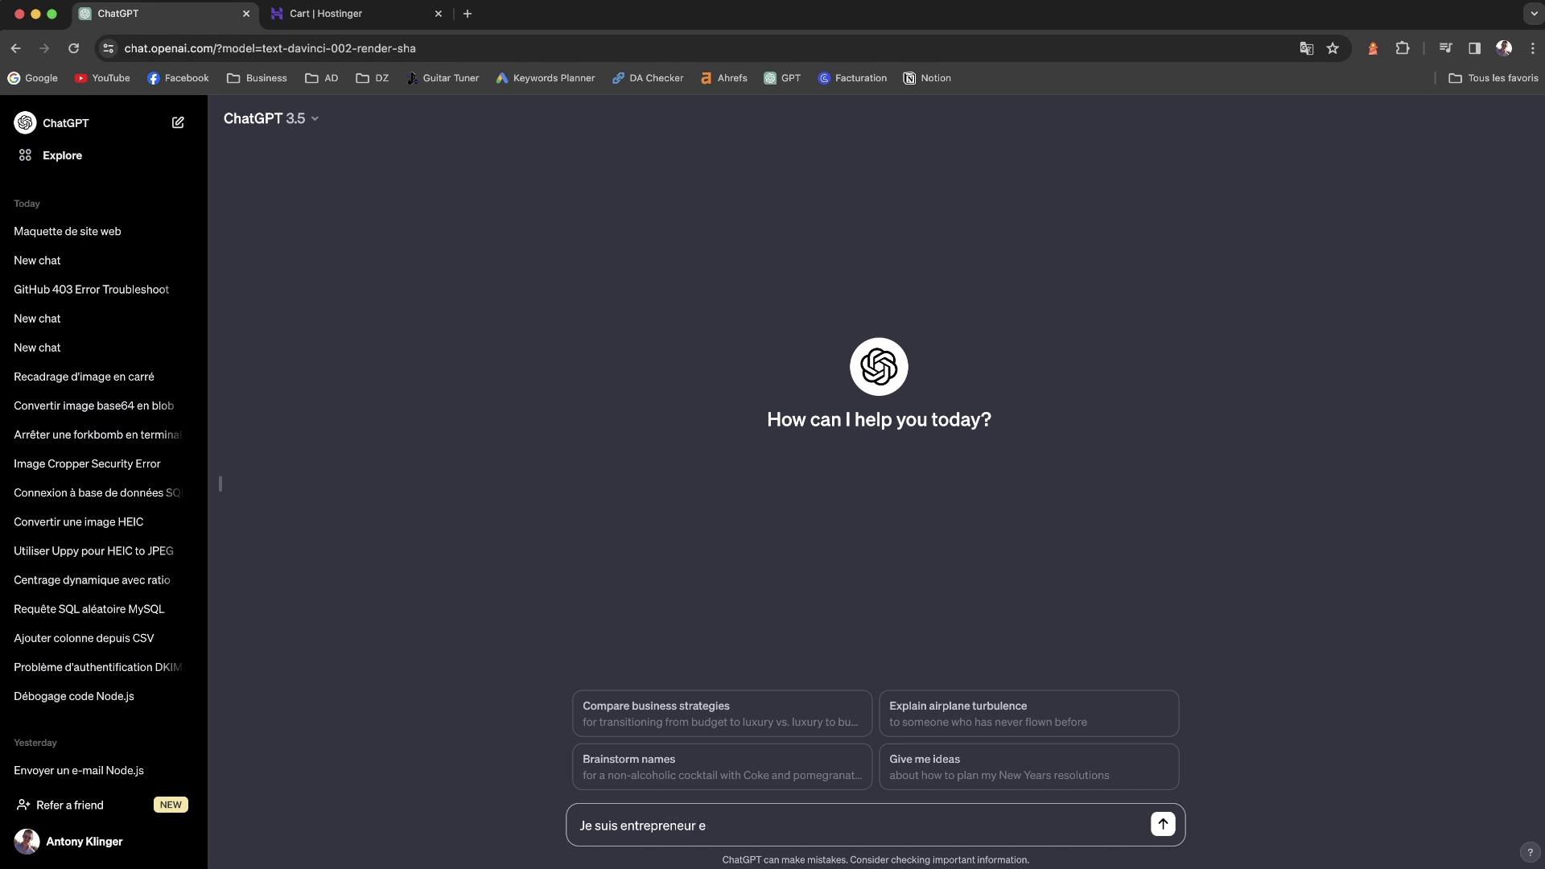
{"action": "type", "text": "t je souhaite créer un site e-commerce"}
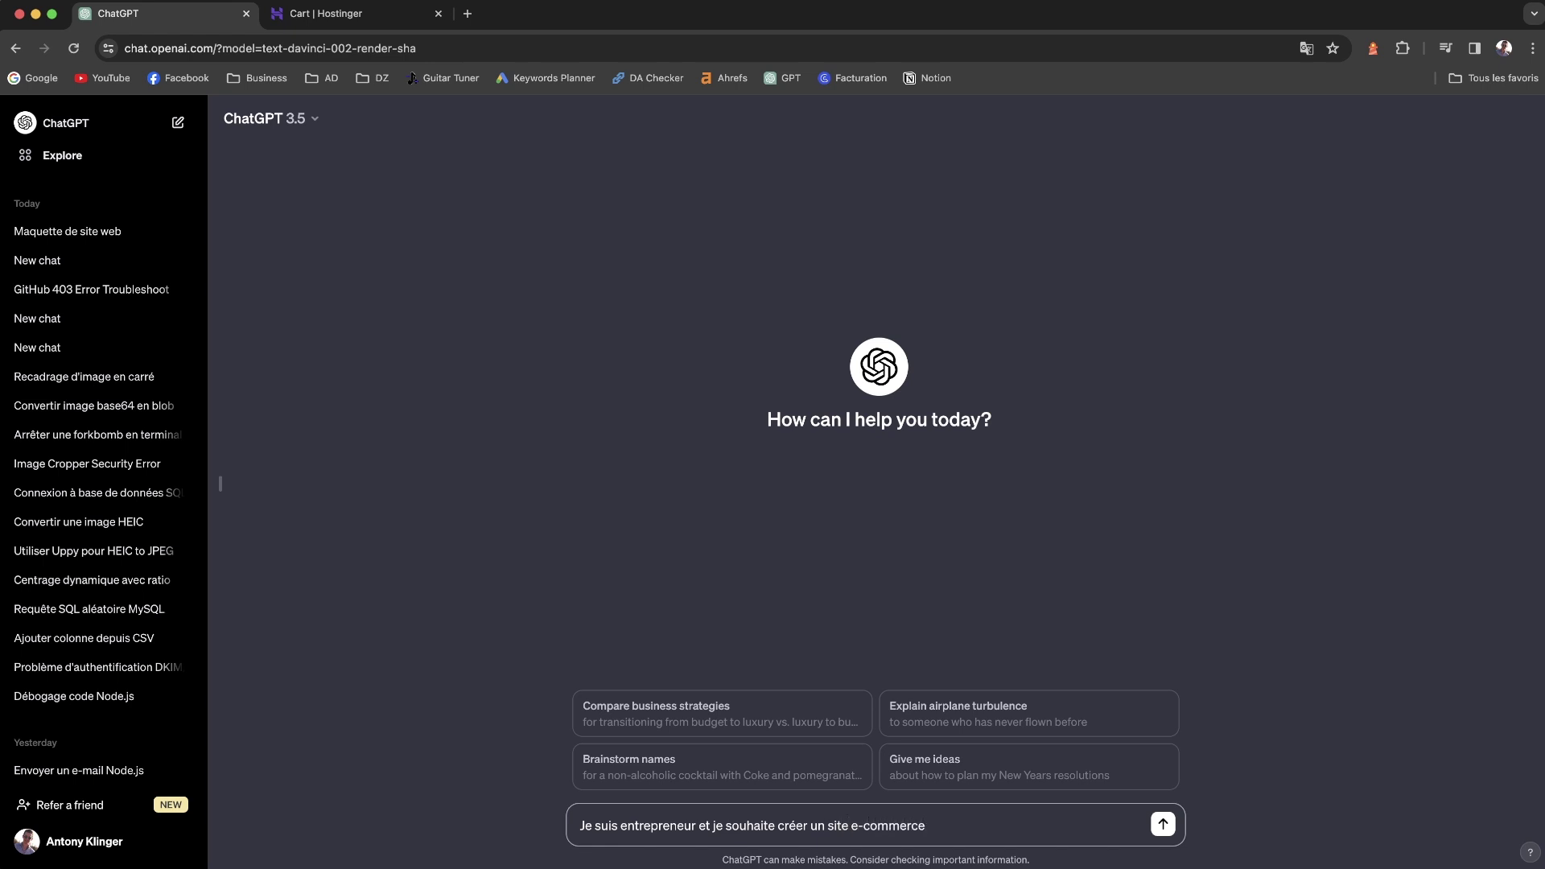
- Continue the message with "sur lequel je souhaite vendre des t-shirts pour enfants. Je souhaite que tu m'aides à trouver un nom pour ma marque."
{"action": "type", "text": " sur lequel je v"}
{"action": "key", "text": "BackSpace"}
{"action": "type", "text": "souhaite vendre des t-shir"}
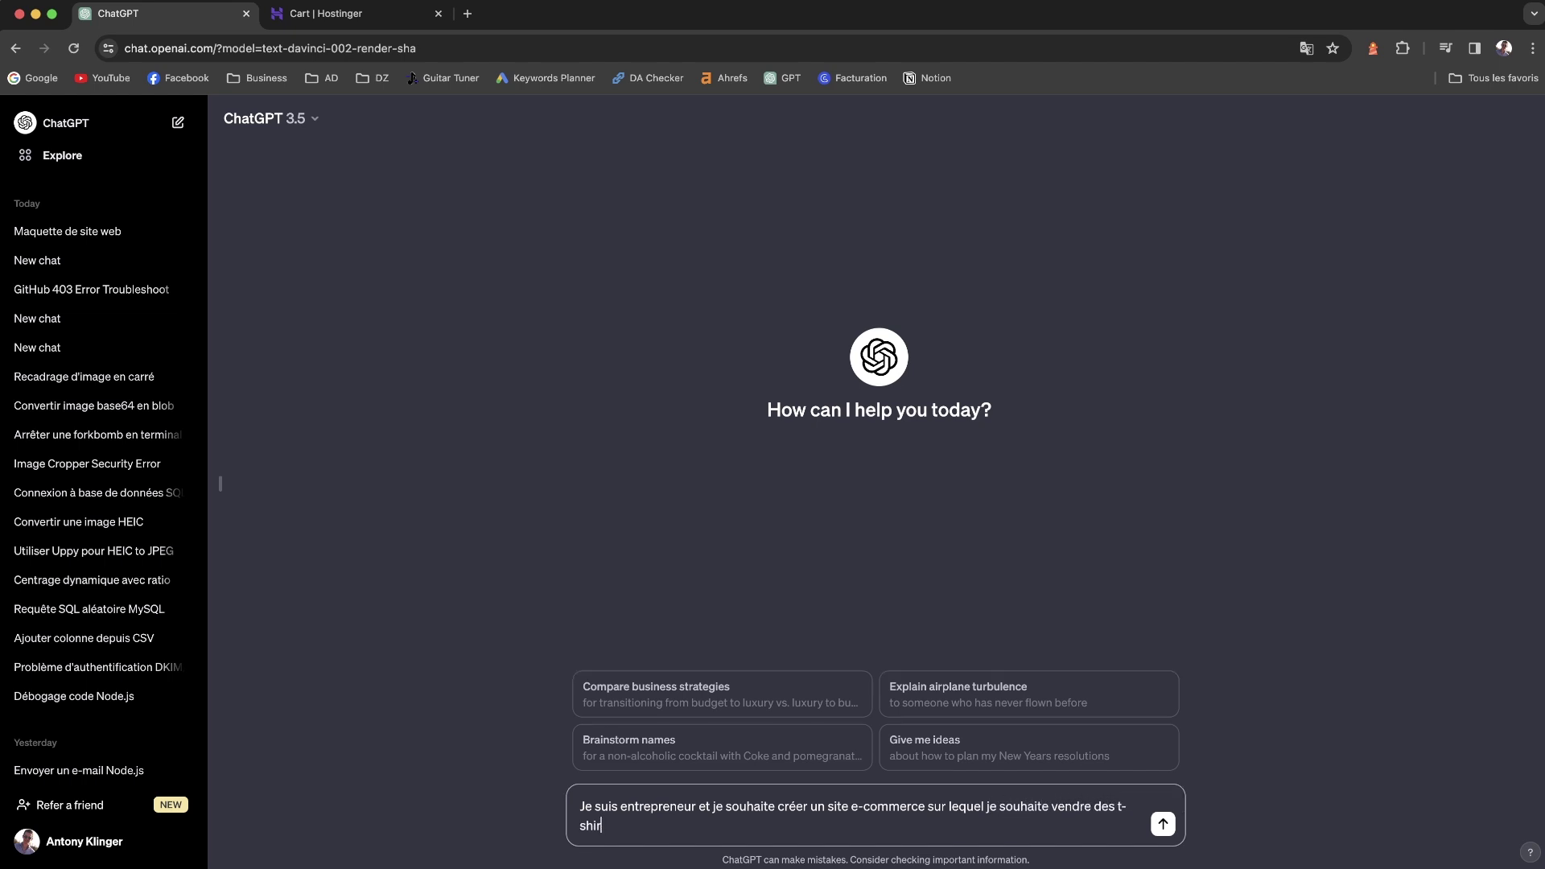
{"action": "type", "text": "ts personna"}
{"action": "key", "text": "BackSpace"}
{"action": "key", "text": "BackSpace"}
{"action": "key", "text": "BackSpace"}
{"action": "key", "text": "BackSpace"}
{"action": "key", "text": "BackSpace"}
{"action": "key", "text": "BackSpace"}
{"action": "key", "text": "BackSpace"}
{"action": "type", "text": "pour enfants. Je souhaite que tu m"}
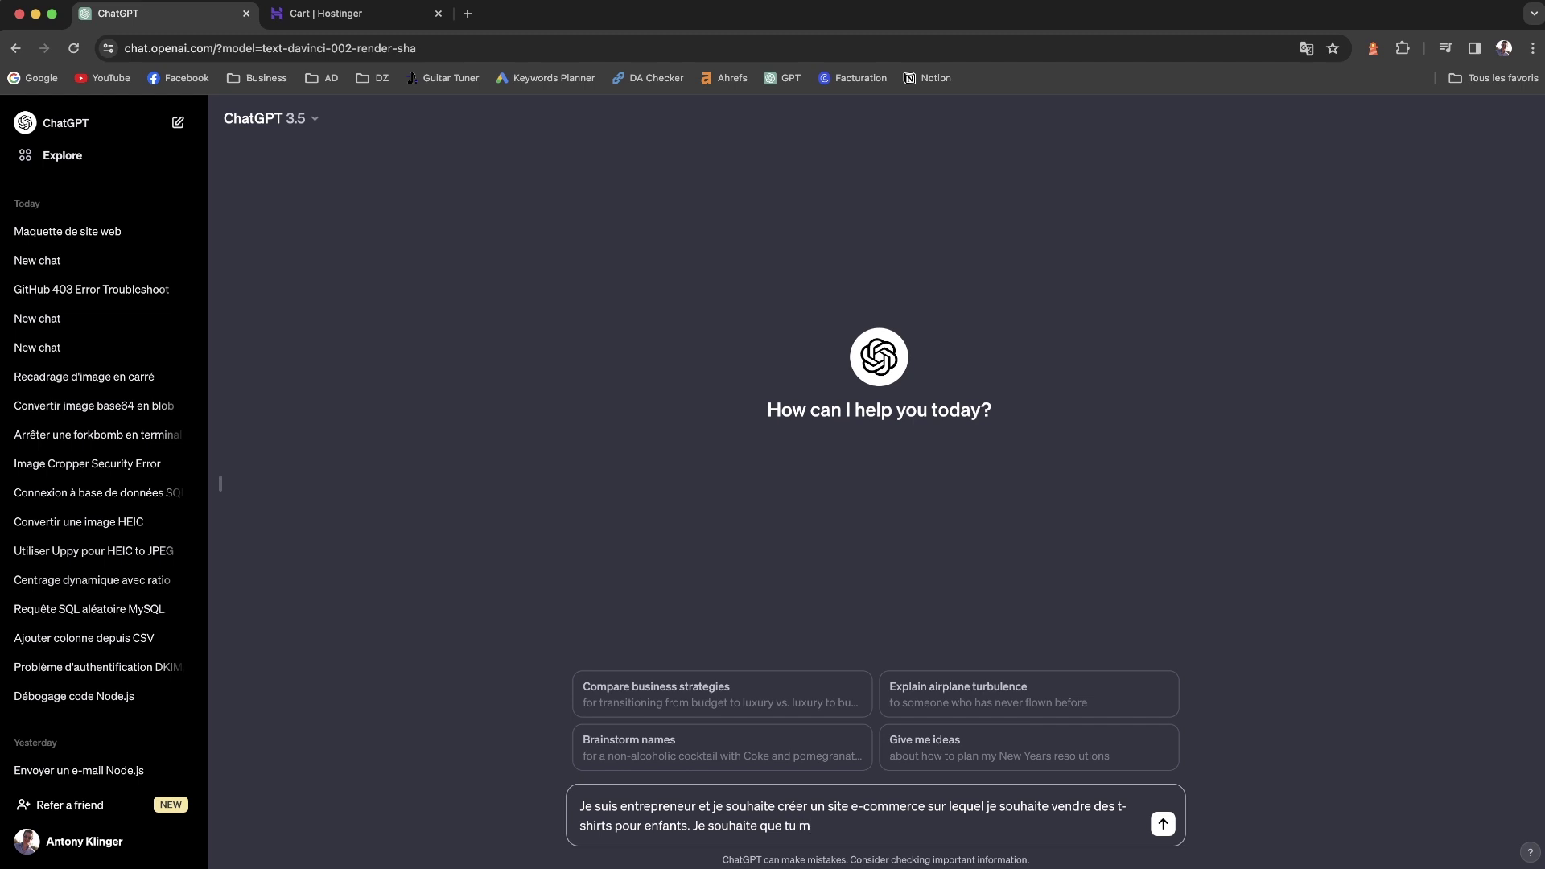
{"action": "type", "text": "'aide s à trouver un nom pour ma marque."}
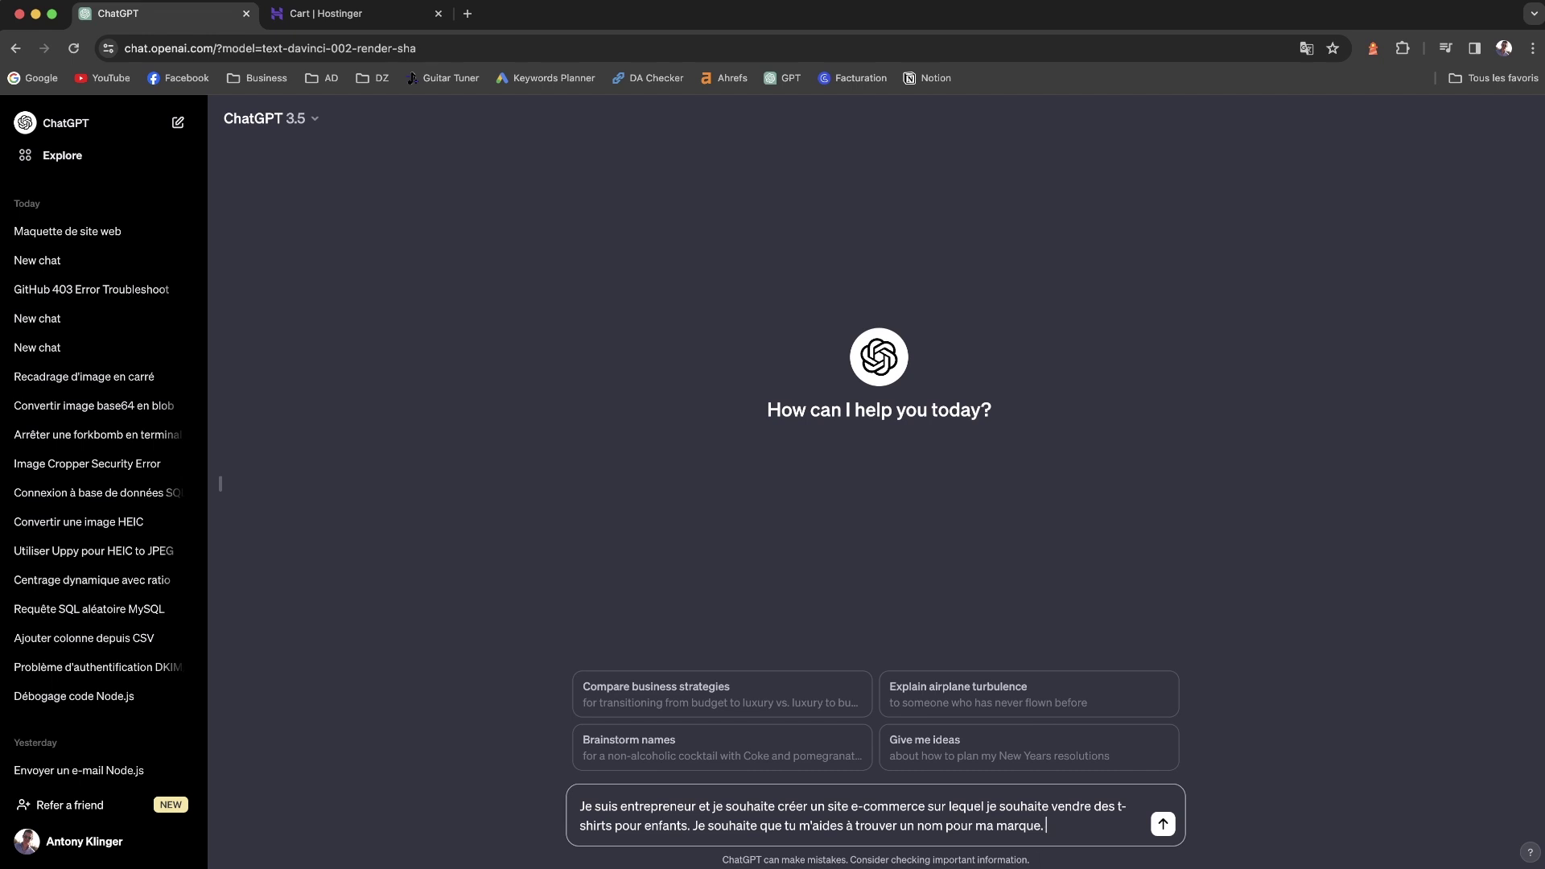
- Add "Voici quelques indications qui pourront t'aider par rapport à notre choix de positionnement : écoresponsable" to the message
{"action": "type", "text": "Voici quelques"}
{"action": "type", "text": " indications"}
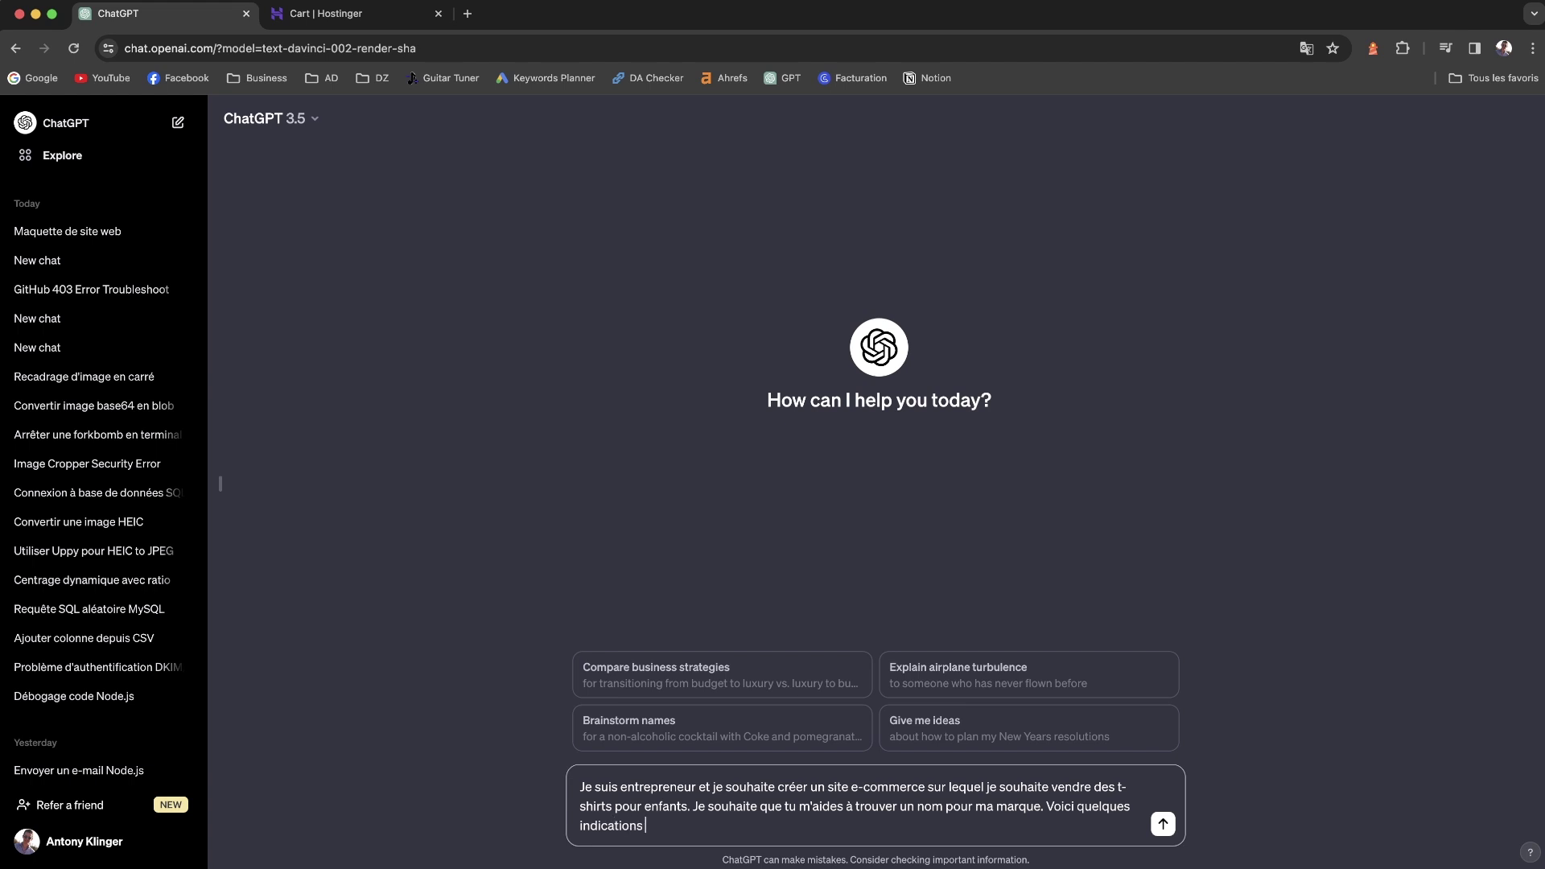
{"action": "type", "text": " qui pourront t'aider par rapport à notre"}
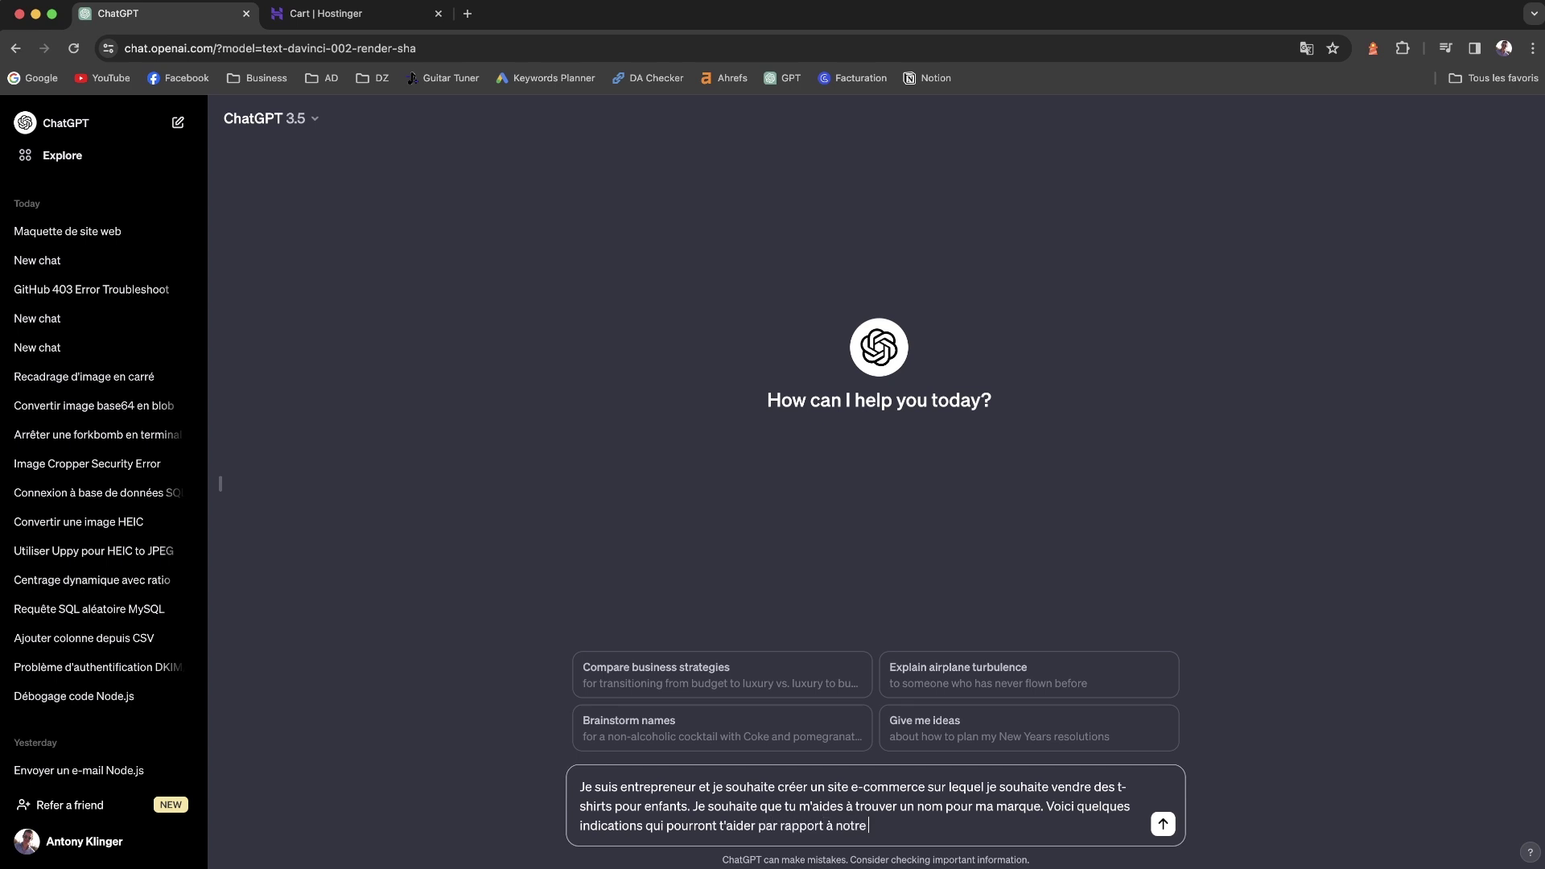
{"action": "type", "text": " choix de placemen"}
{"action": "type", "text": "t :"}
{"action": "key", "text": "BackSpace"}
{"action": "key", "text": "BackSpace"}
{"action": "key", "text": "BackSpace"}
{"action": "key", "text": "BackSpace"}
{"action": "key", "text": "BackSpace"}
{"action": "key", "text": "BackSpace"}
{"action": "type", "text": "ositionnement :"}
{"action": "type", "text": "écoresponsable"}
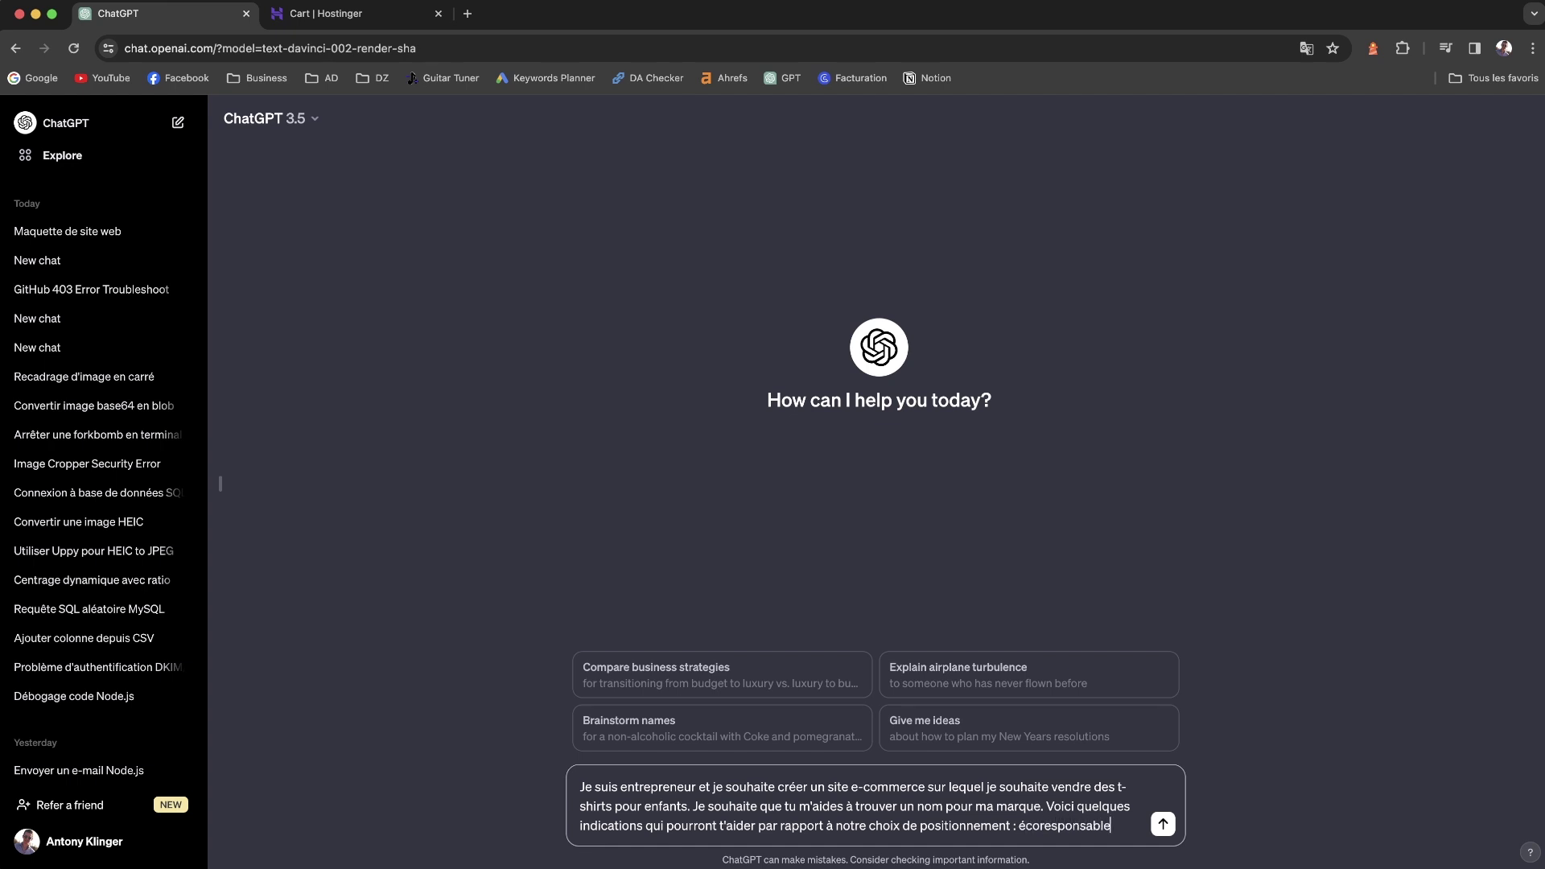
- Complete the positioning list with ", petit prix, pour tous" and send the message
{"action": "type", "text": ", petit prix, "}
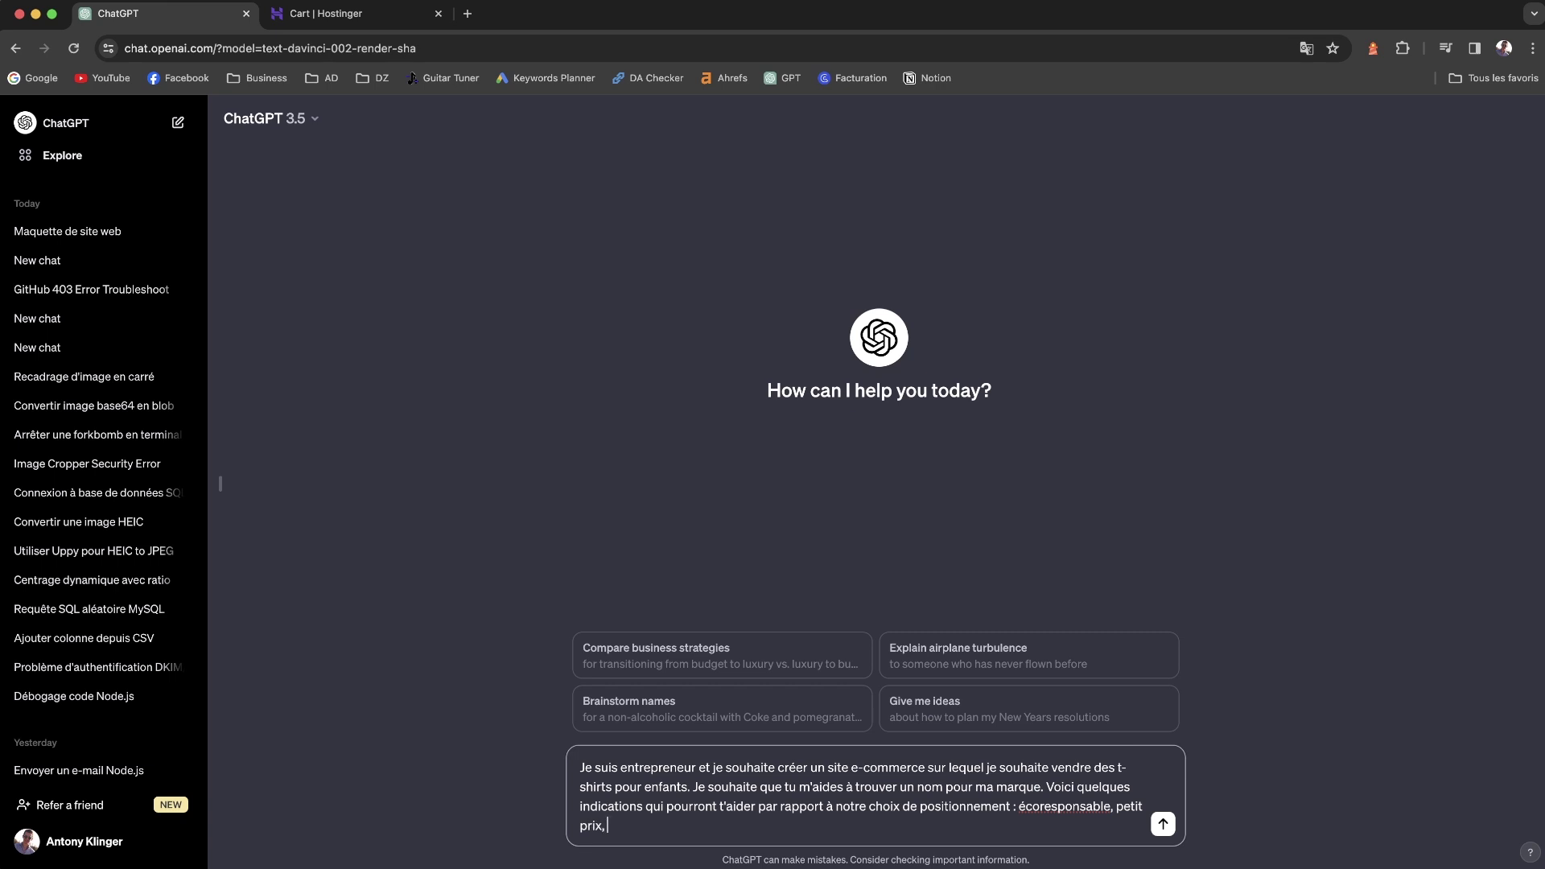
{"action": "type", "text": "poru t"}
{"action": "key", "text": "BackSpace"}
{"action": "key", "text": "BackSpace"}
{"action": "type", "text": "ur tous"}
{"action": "key", "text": "Return"}
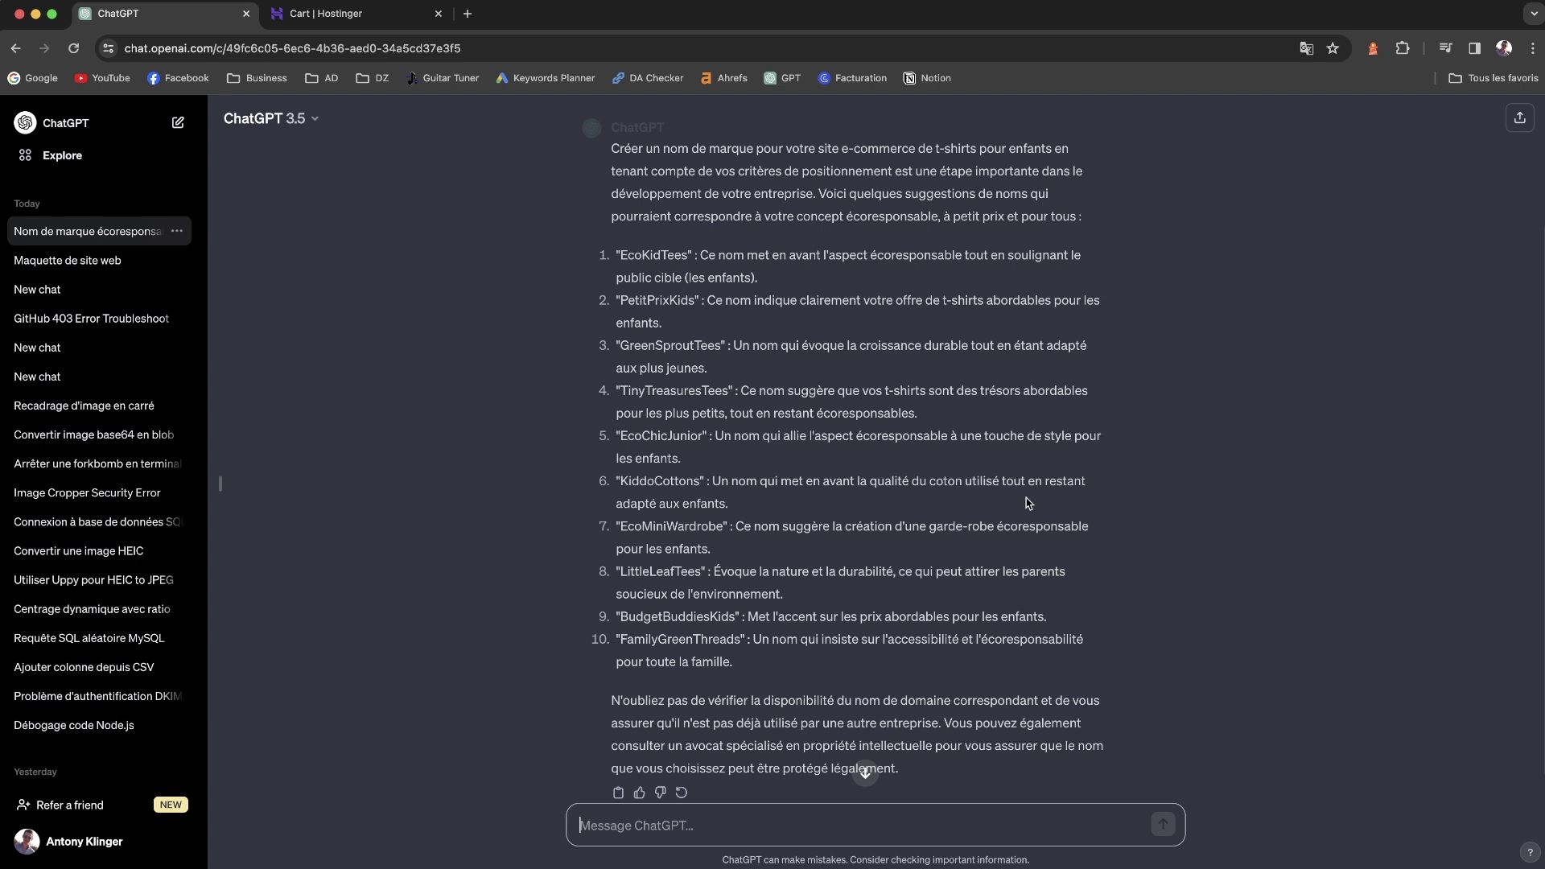
- Copy the suggested name EcoKidTees and send the follow-up "A partir de EcoKidTees trouve un nom plus court"
{"action": "double_click", "coordinate": [673, 480]}
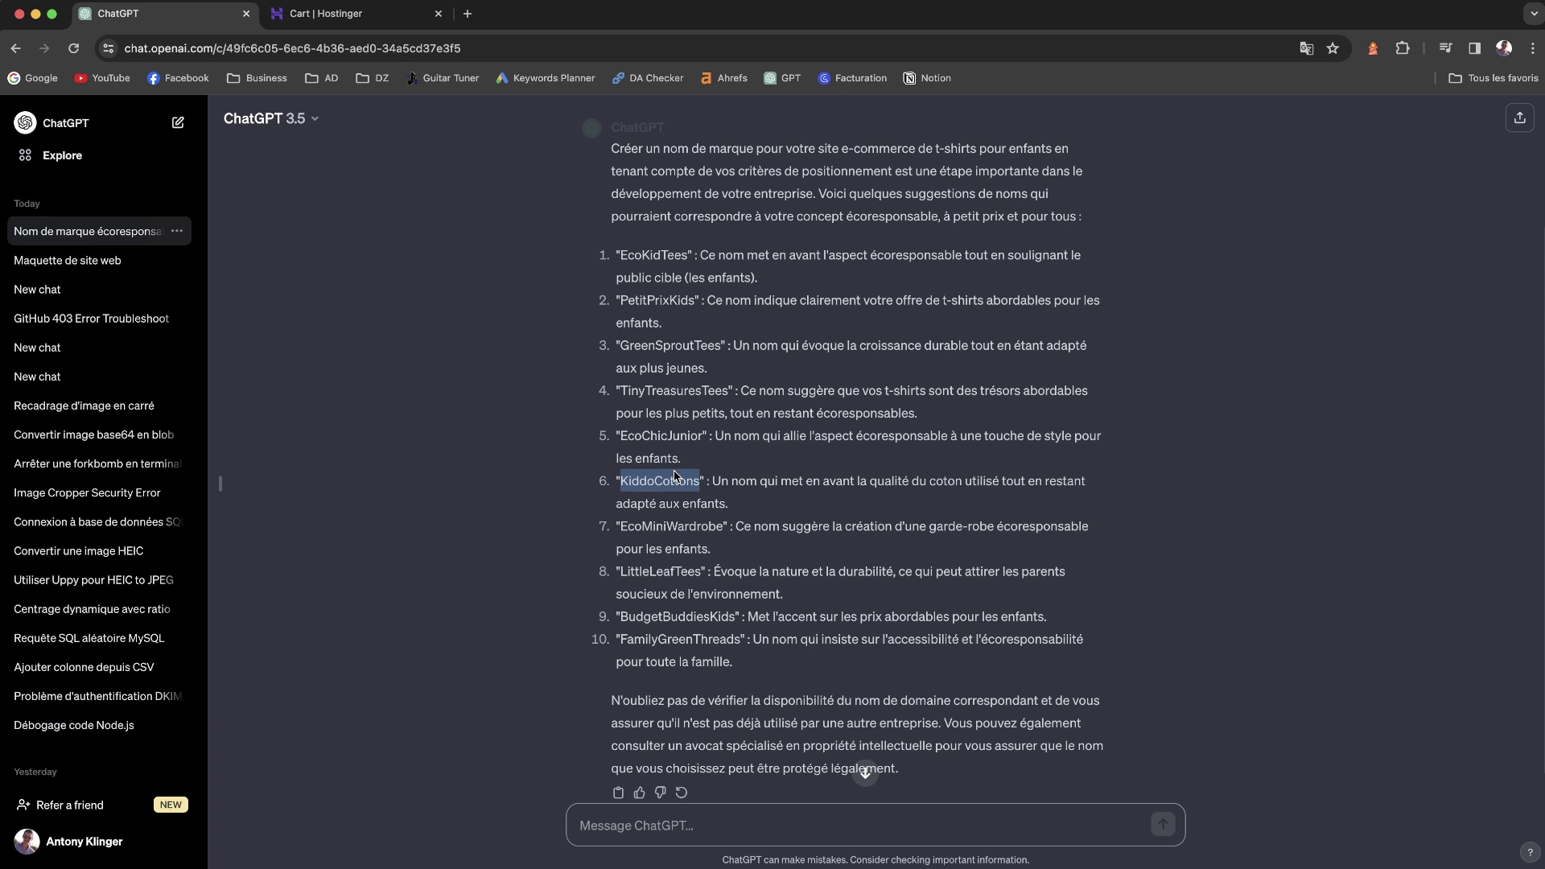
{"action": "double_click", "coordinate": [658, 256]}
{"action": "key", "text": "super+c"}
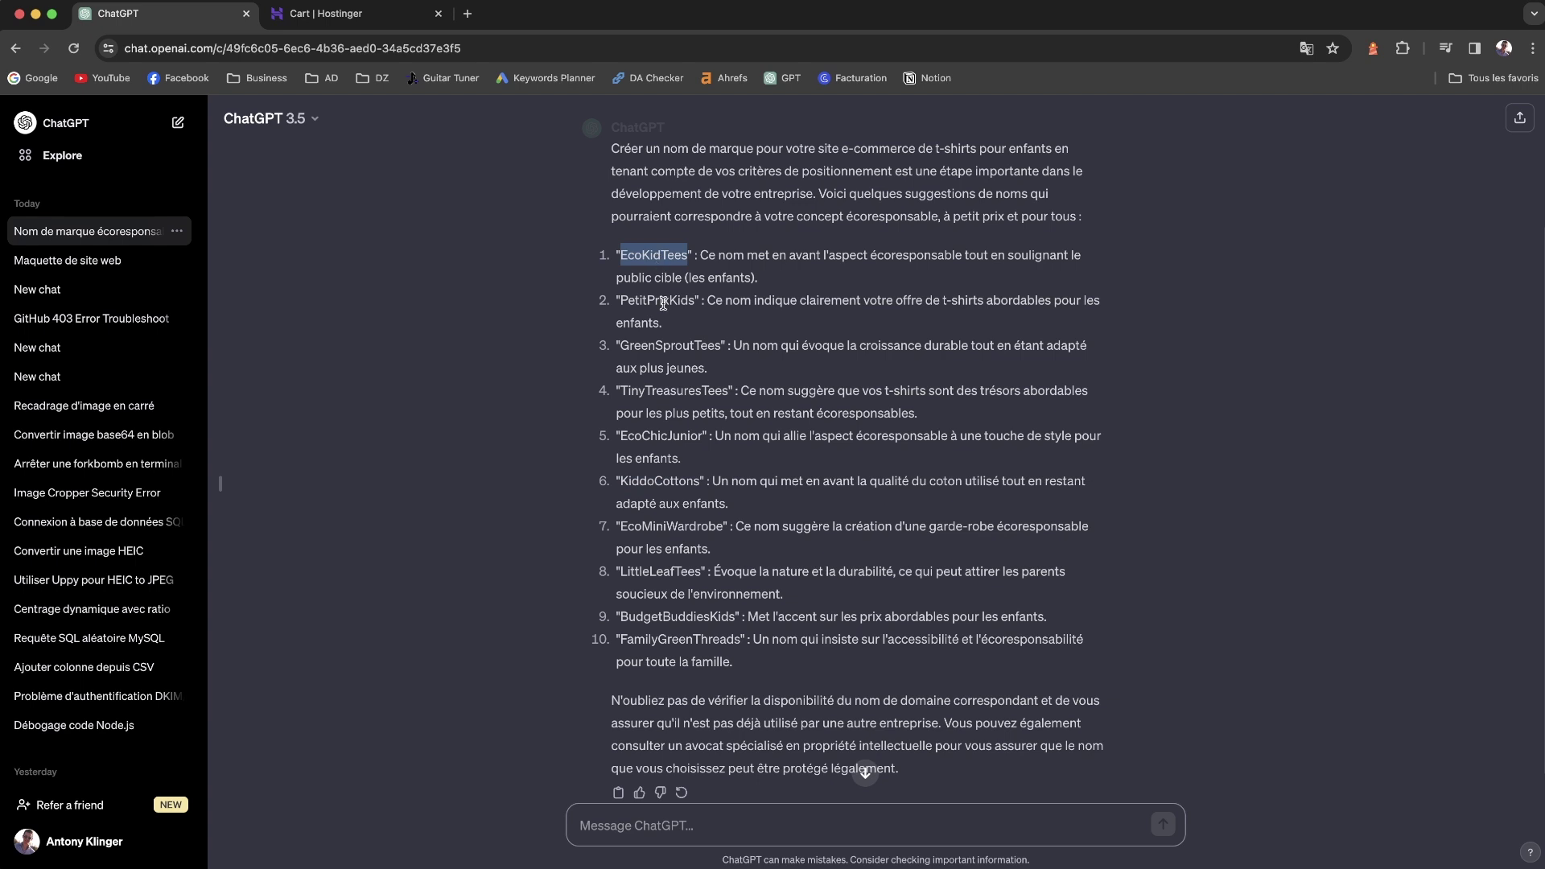
{"action": "left_click", "coordinate": [684, 829]}
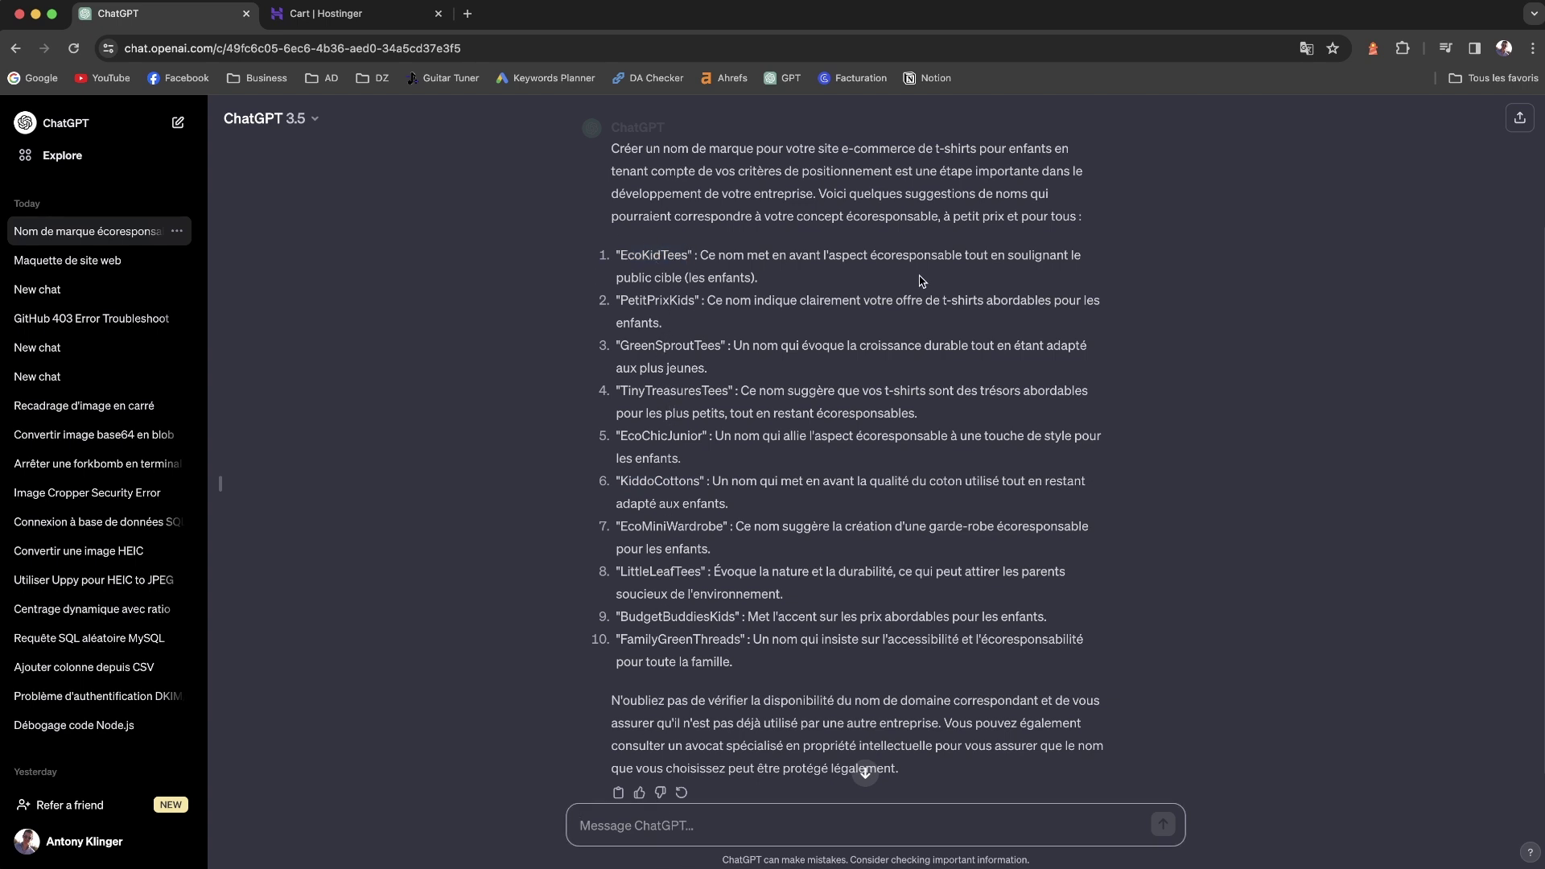
{"action": "type", "text": "A partir de"}
{"action": "key", "text": "super+v"}
{"action": "type", "text": "trouve"}
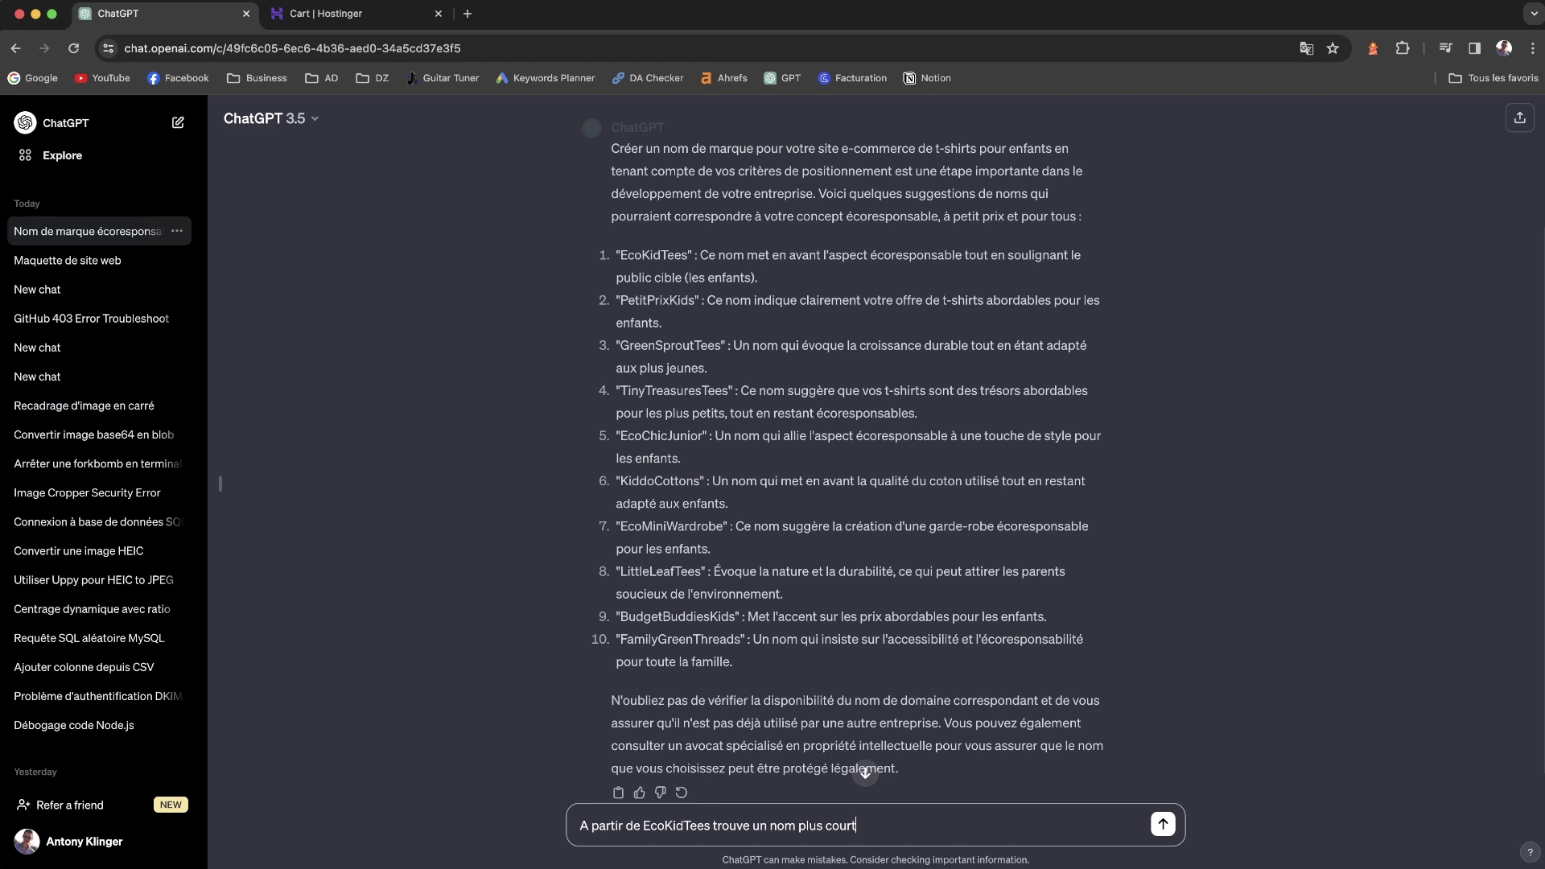
{"action": "key", "text": "Return"}
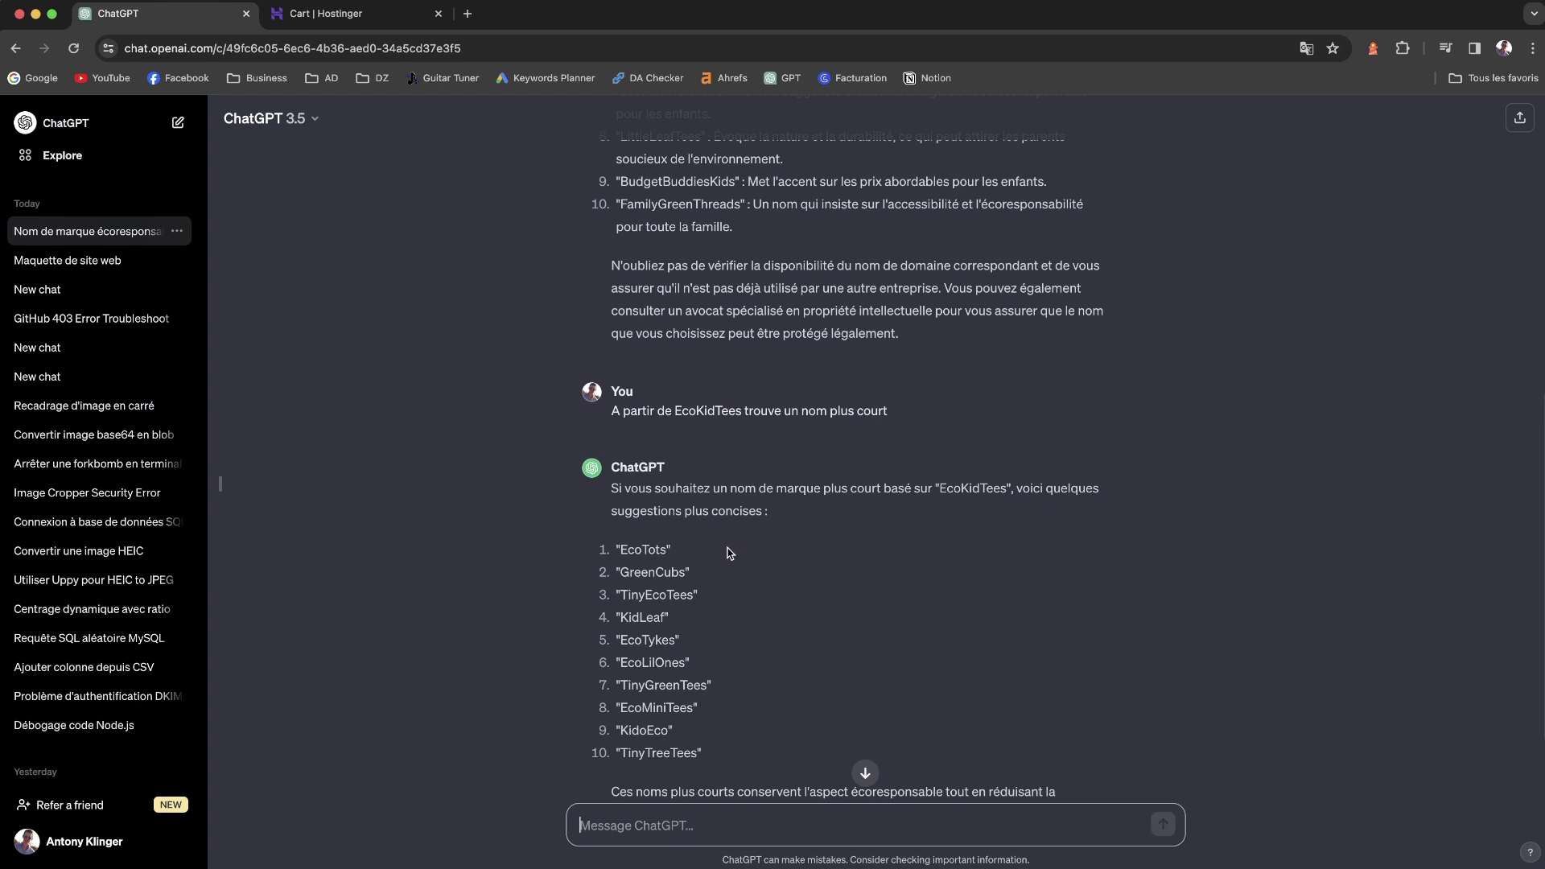
- Pick KidoEco from the shorter name suggestions and send the message "J'ai choisi KidoEco, génère moi plusieurs slogans"
{"action": "double_click", "coordinate": [647, 729]}
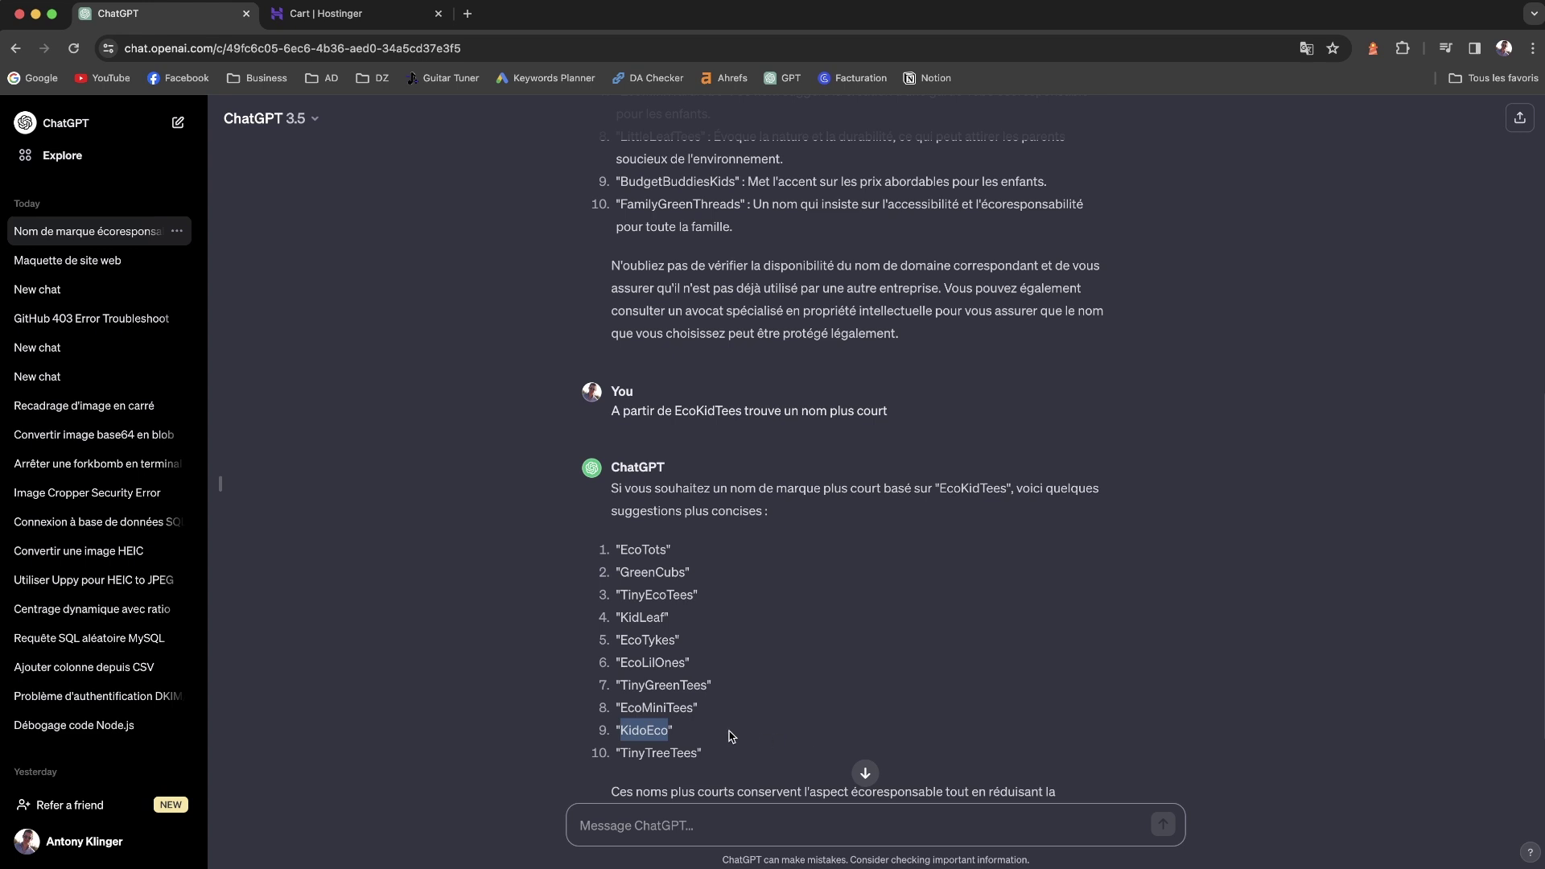
{"action": "double_click", "coordinate": [666, 707]}
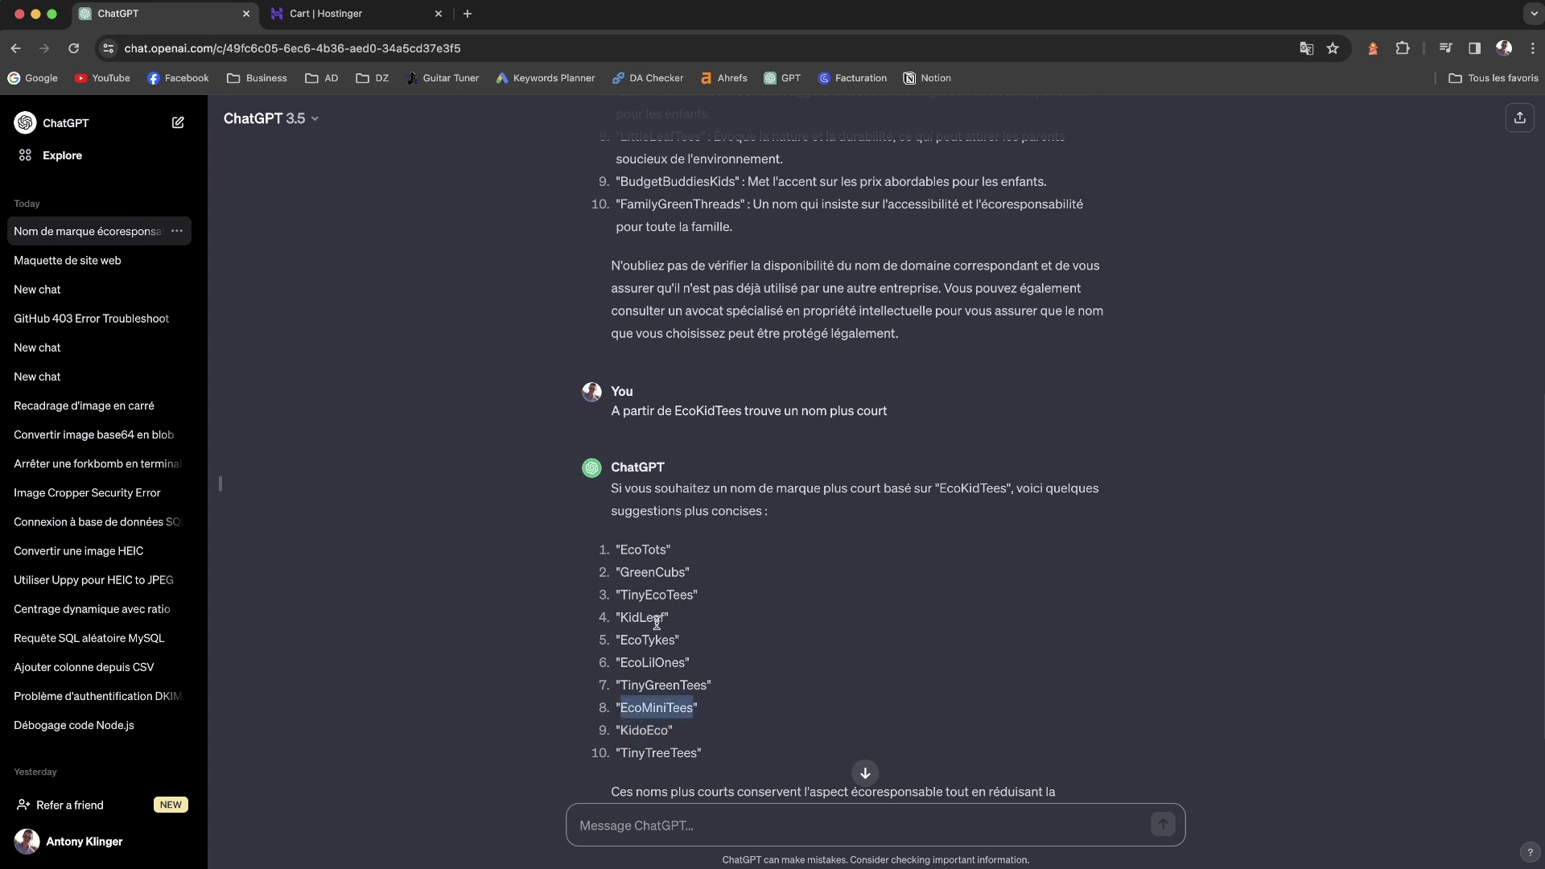
{"action": "double_click", "coordinate": [644, 730]}
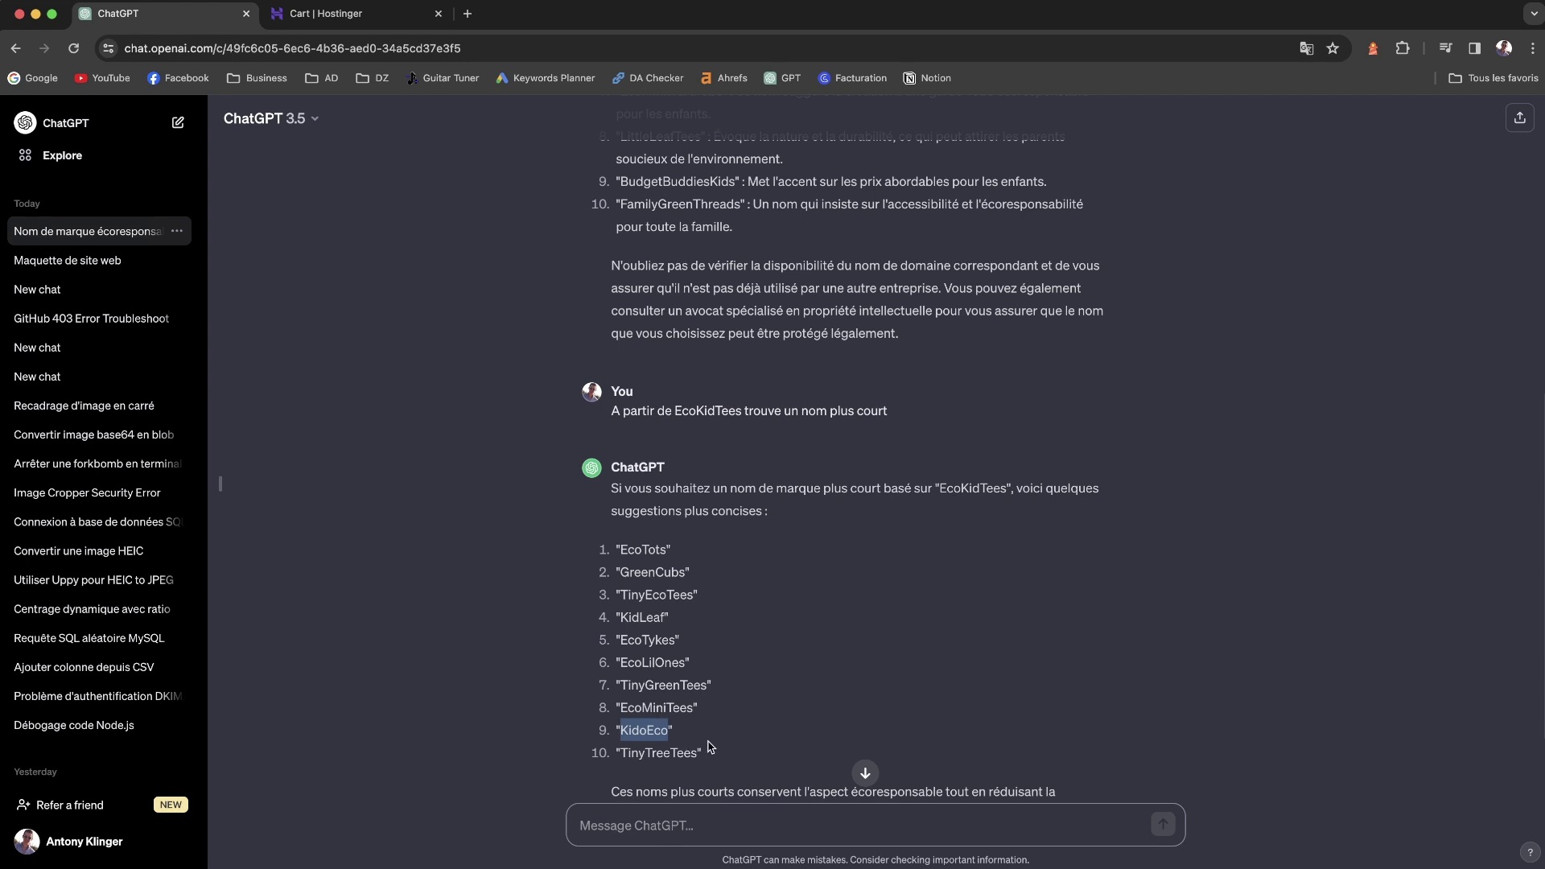
{"action": "scroll", "coordinate": [709, 746], "scroll_direction": "down", "scroll_amount": 3}
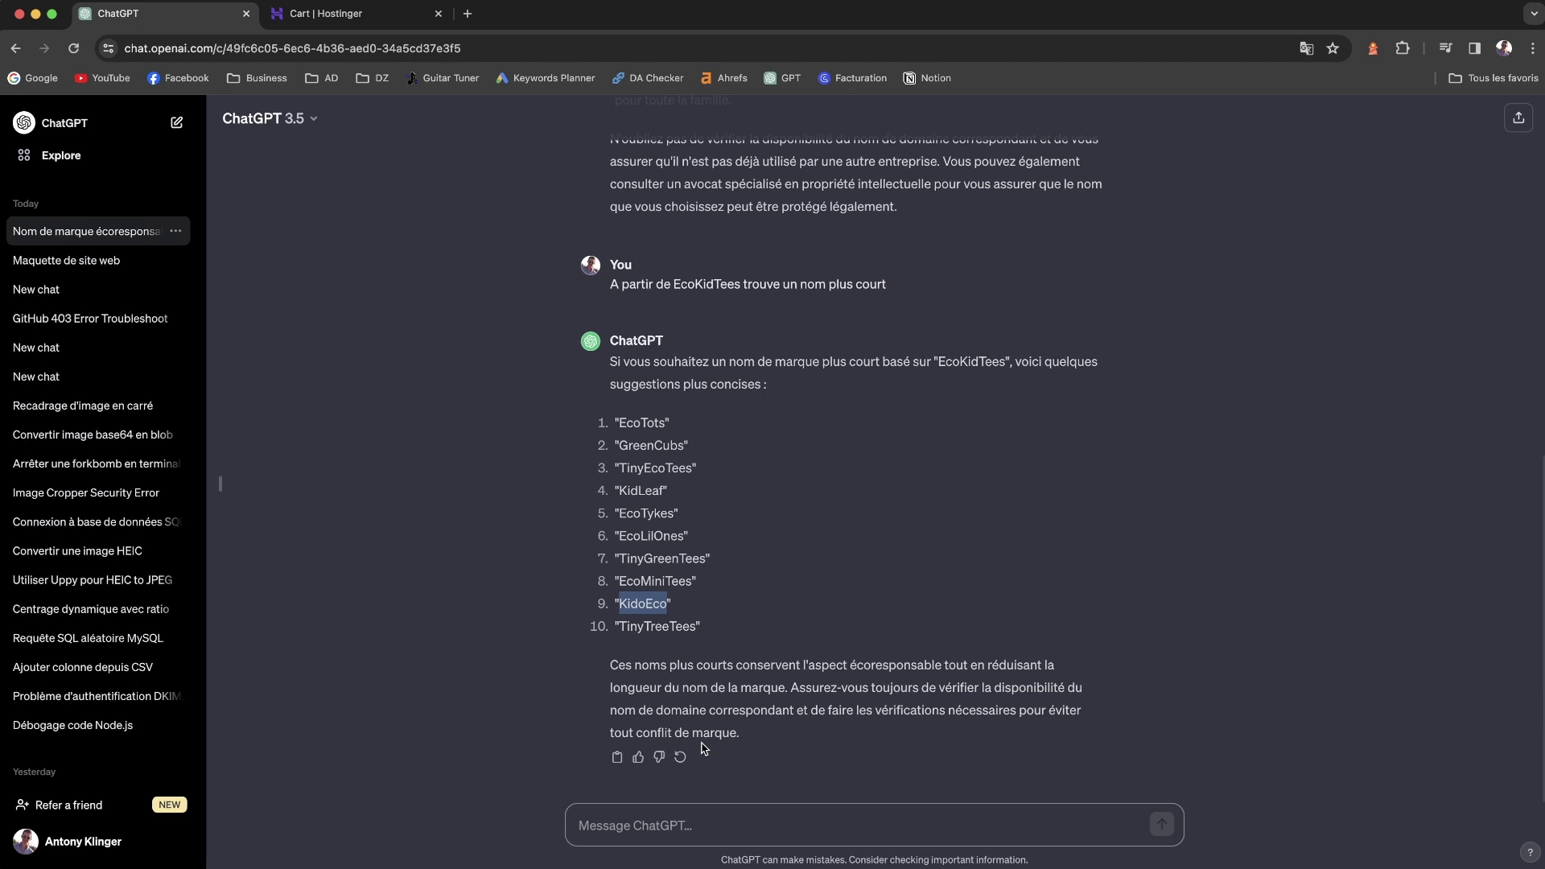
{"action": "left_click", "coordinate": [737, 830]}
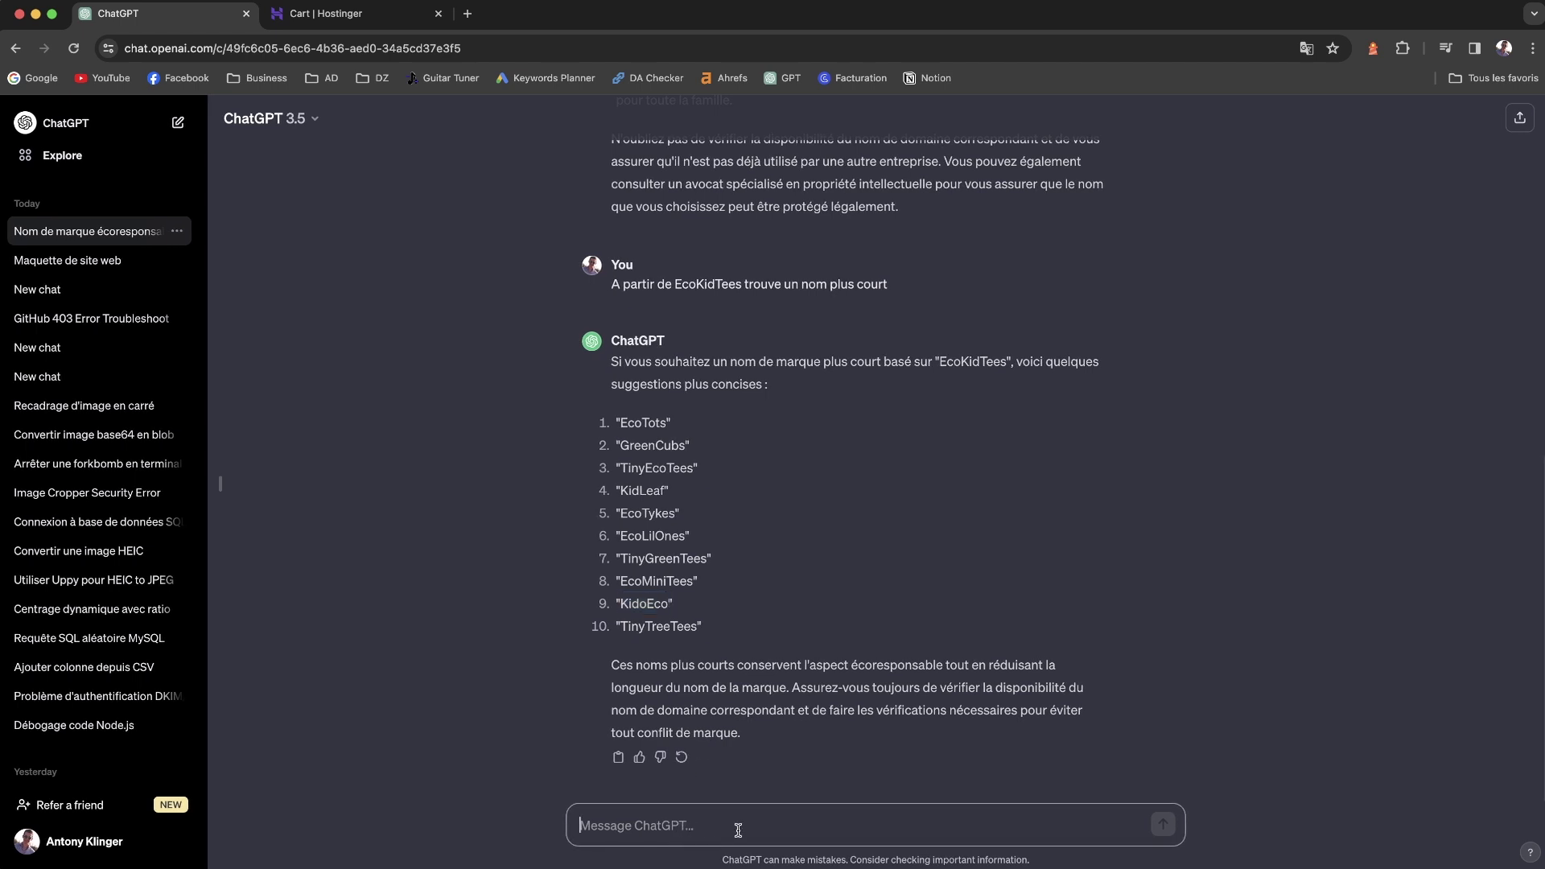
{"action": "type", "text": "J'ai choisi KidoEc"}
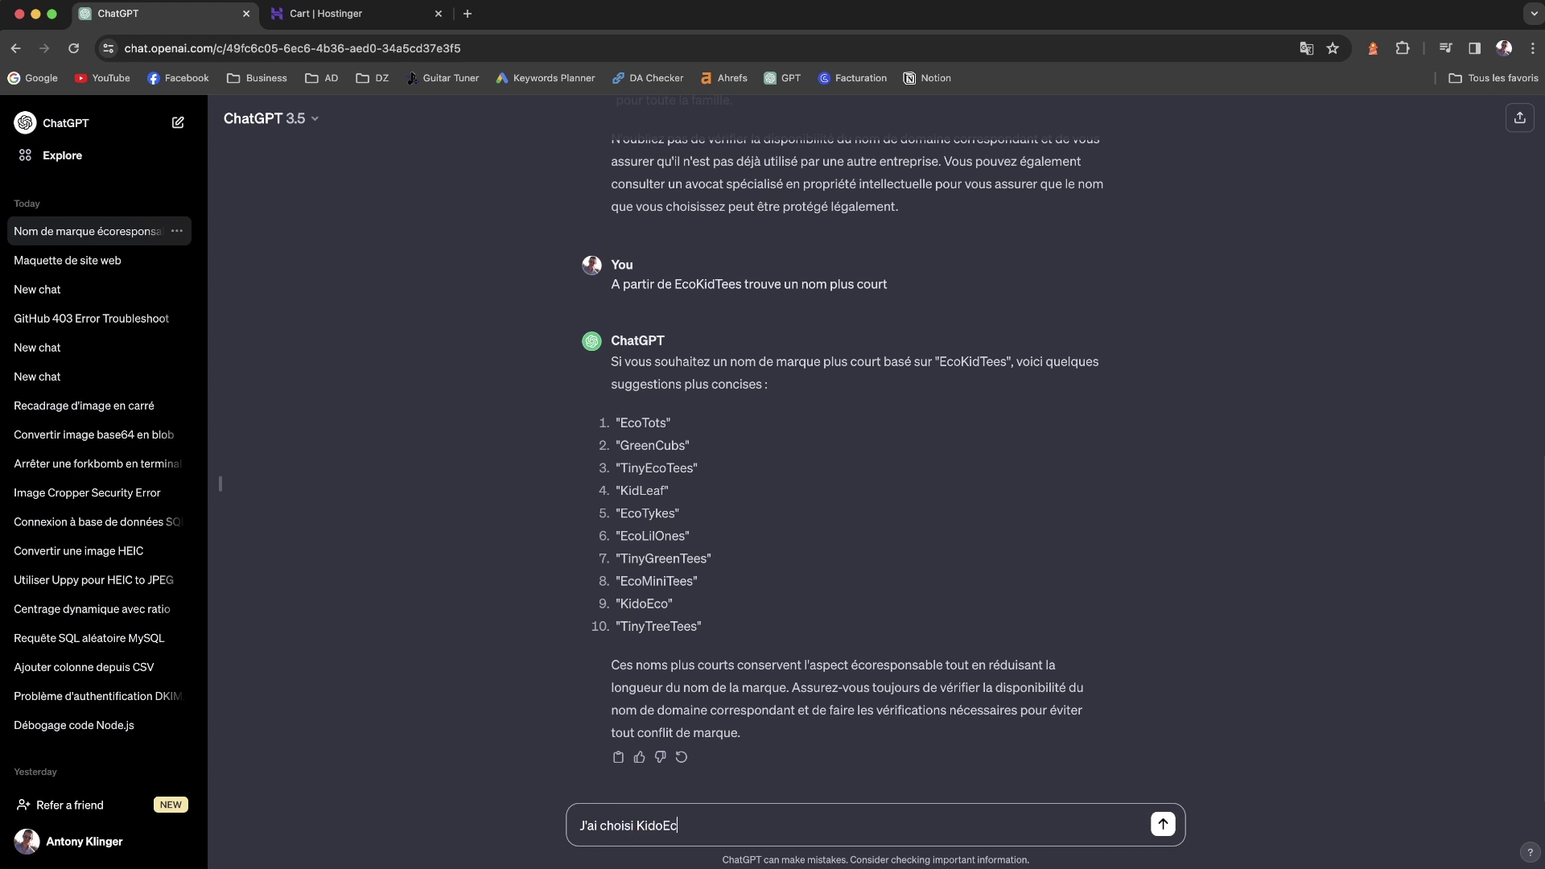
{"action": "type", "text": "o, génère mo"}
{"action": "type", "text": "i plusieurs slogans"}
{"action": "key", "text": "Return"}
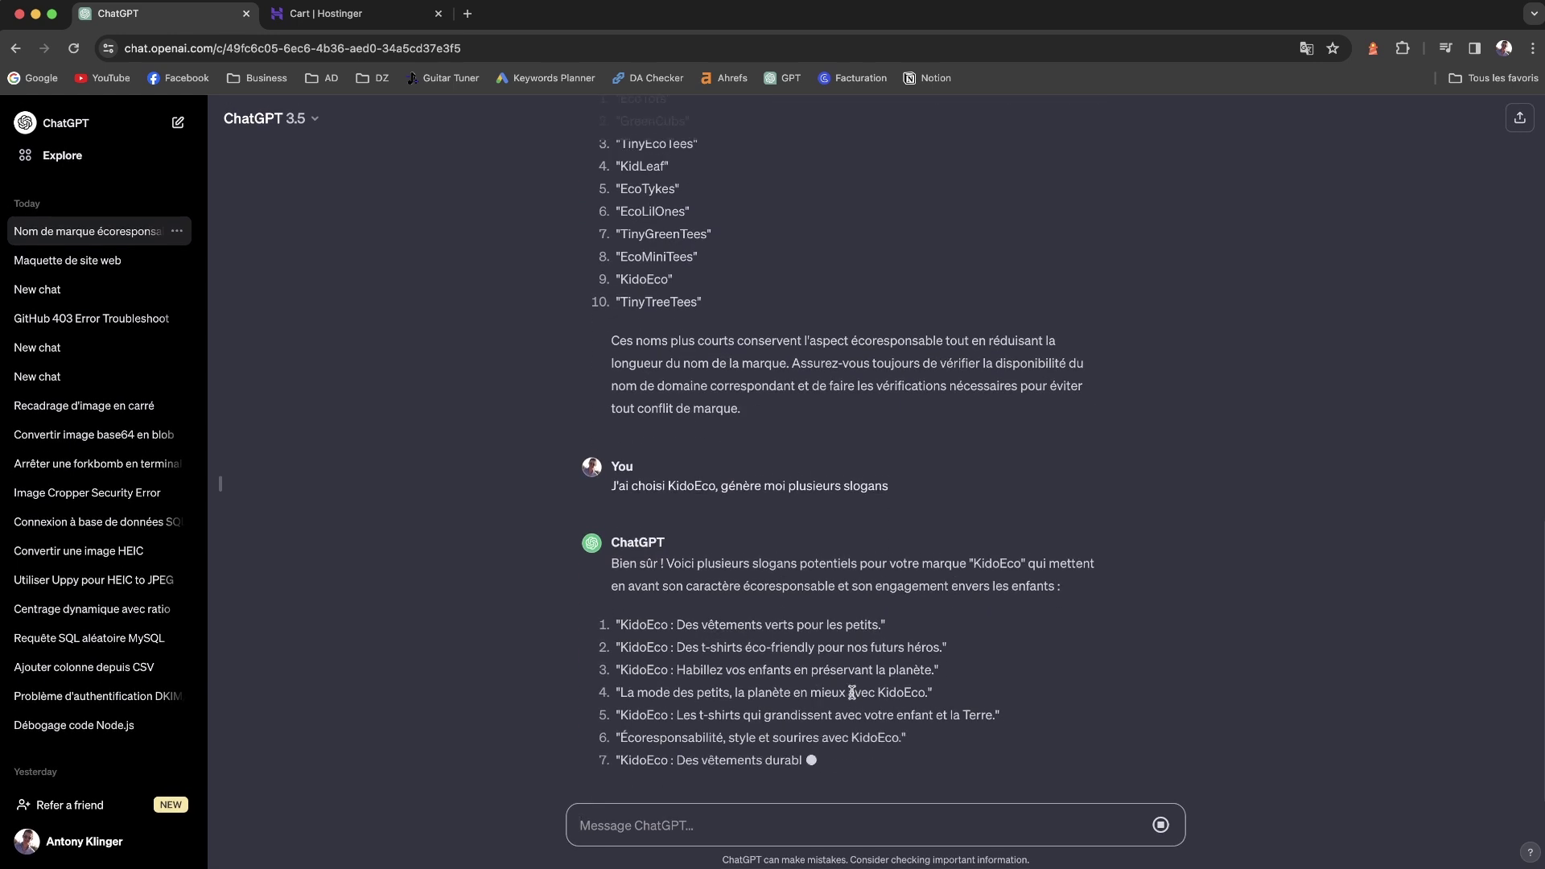
- Compare the slogan suggestions and copy the second one, "KidoEco : Des t-shirts éco-friendly pour nos futurs héros."
{"action": "left_click_drag", "start_coordinate": [951, 654], "coordinate": [667, 672]}
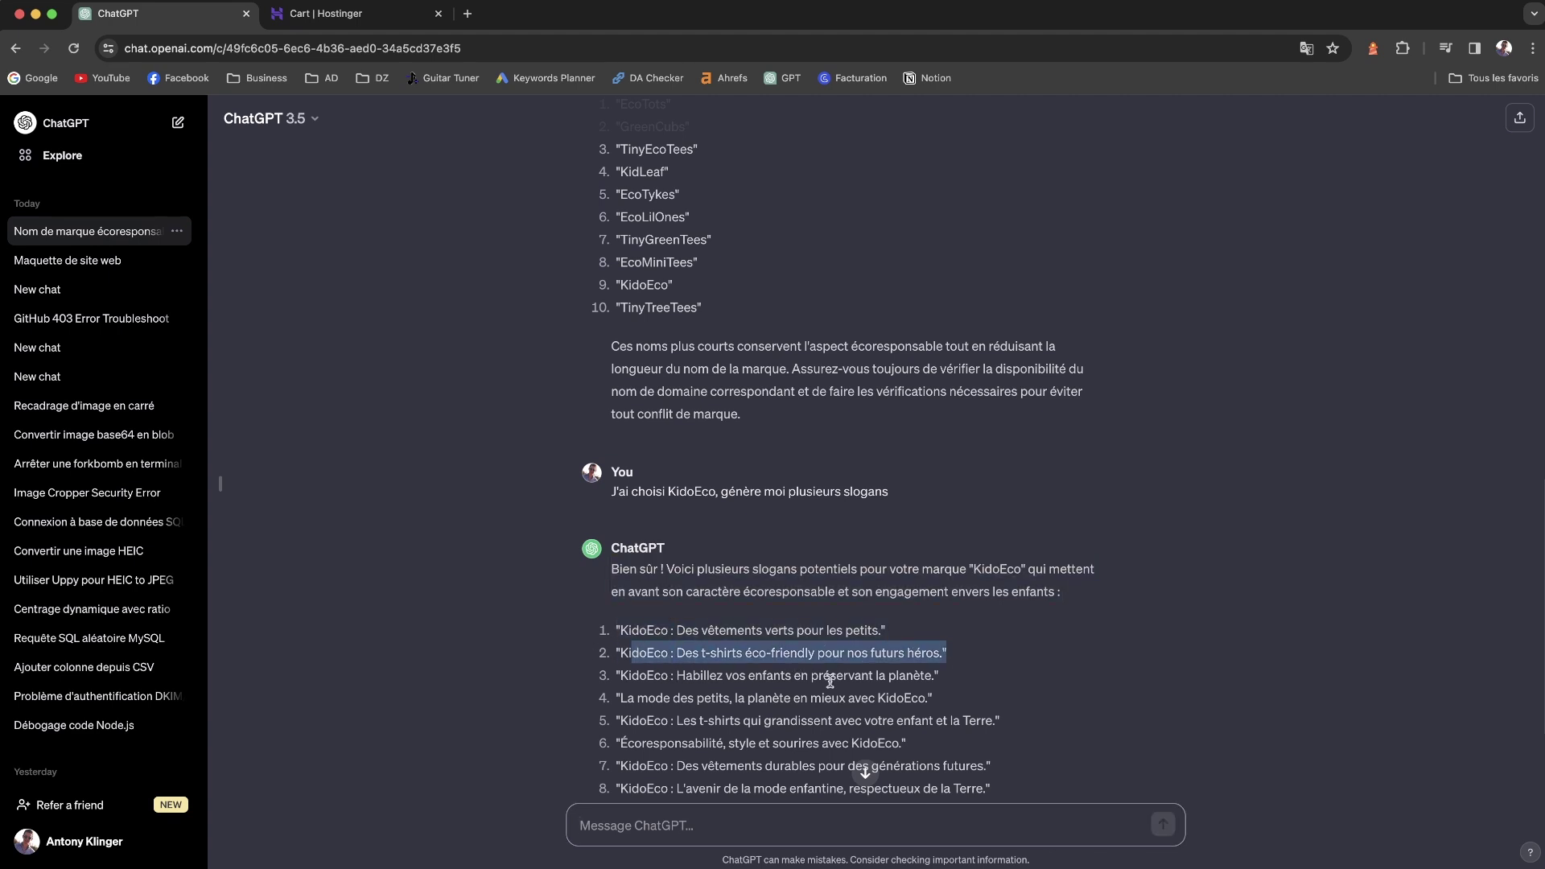
{"action": "left_click_drag", "start_coordinate": [939, 679], "coordinate": [785, 674]}
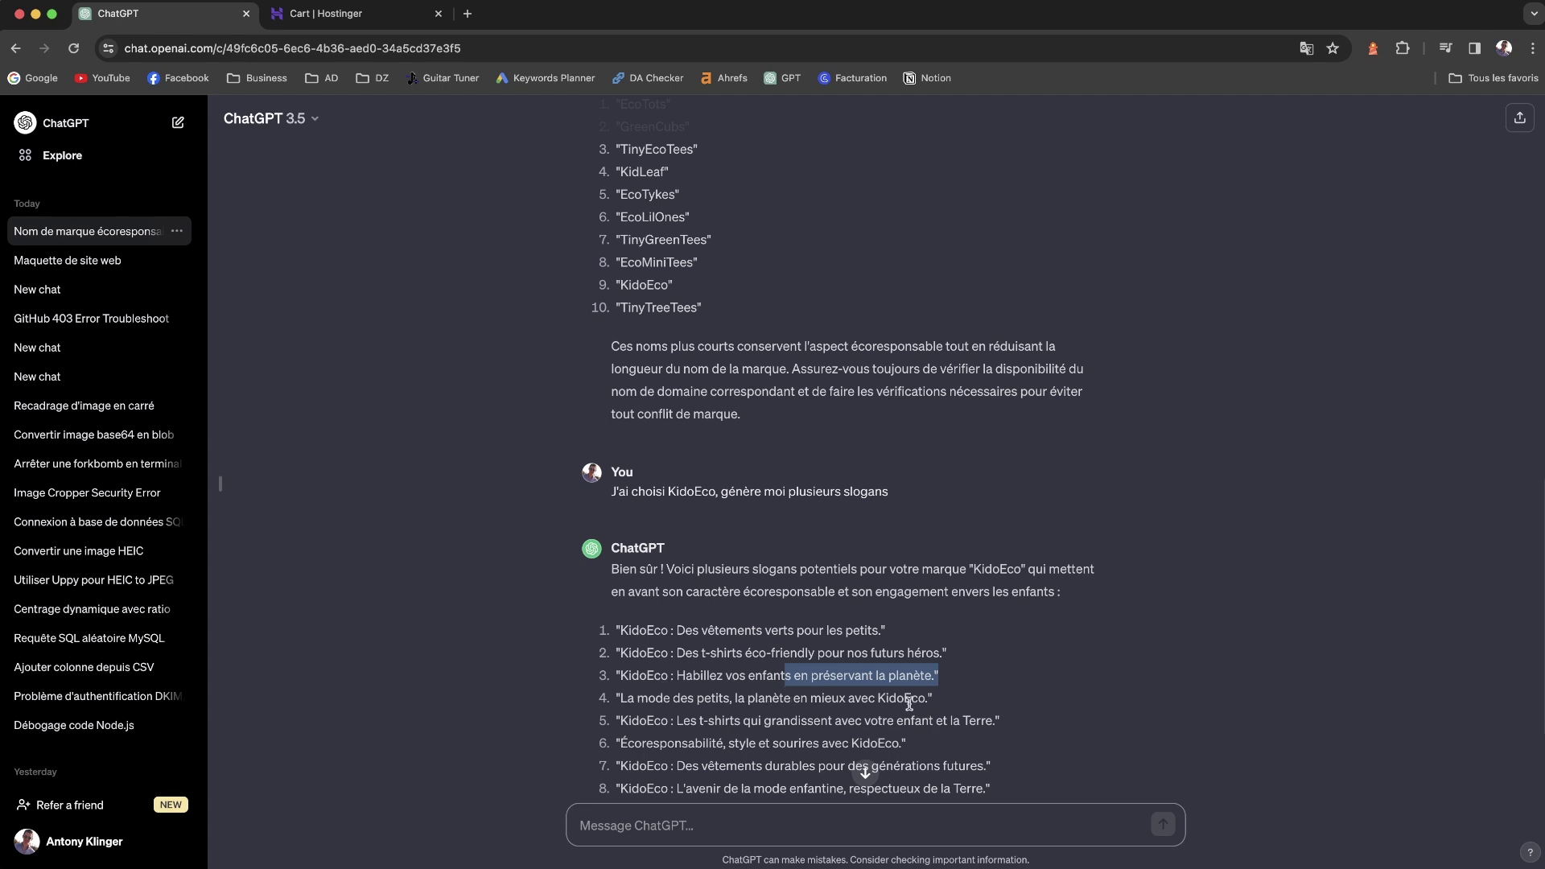
{"action": "scroll", "coordinate": [942, 708], "scroll_direction": "down", "scroll_amount": 2}
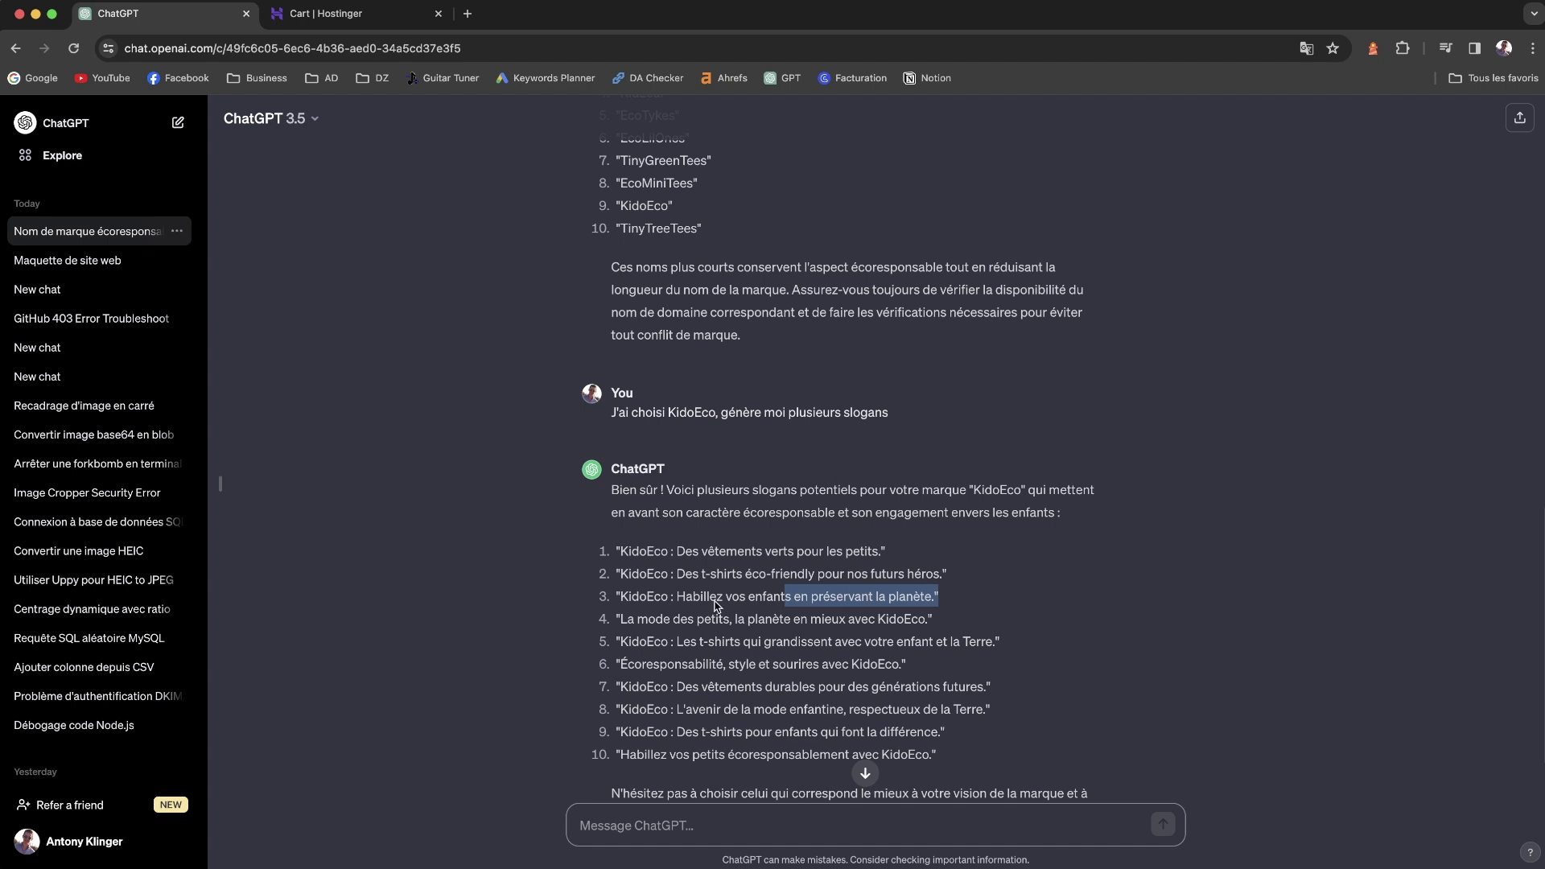
{"action": "left_click", "coordinate": [683, 575]}
{"action": "left_click_drag", "start_coordinate": [618, 552], "coordinate": [912, 562]}
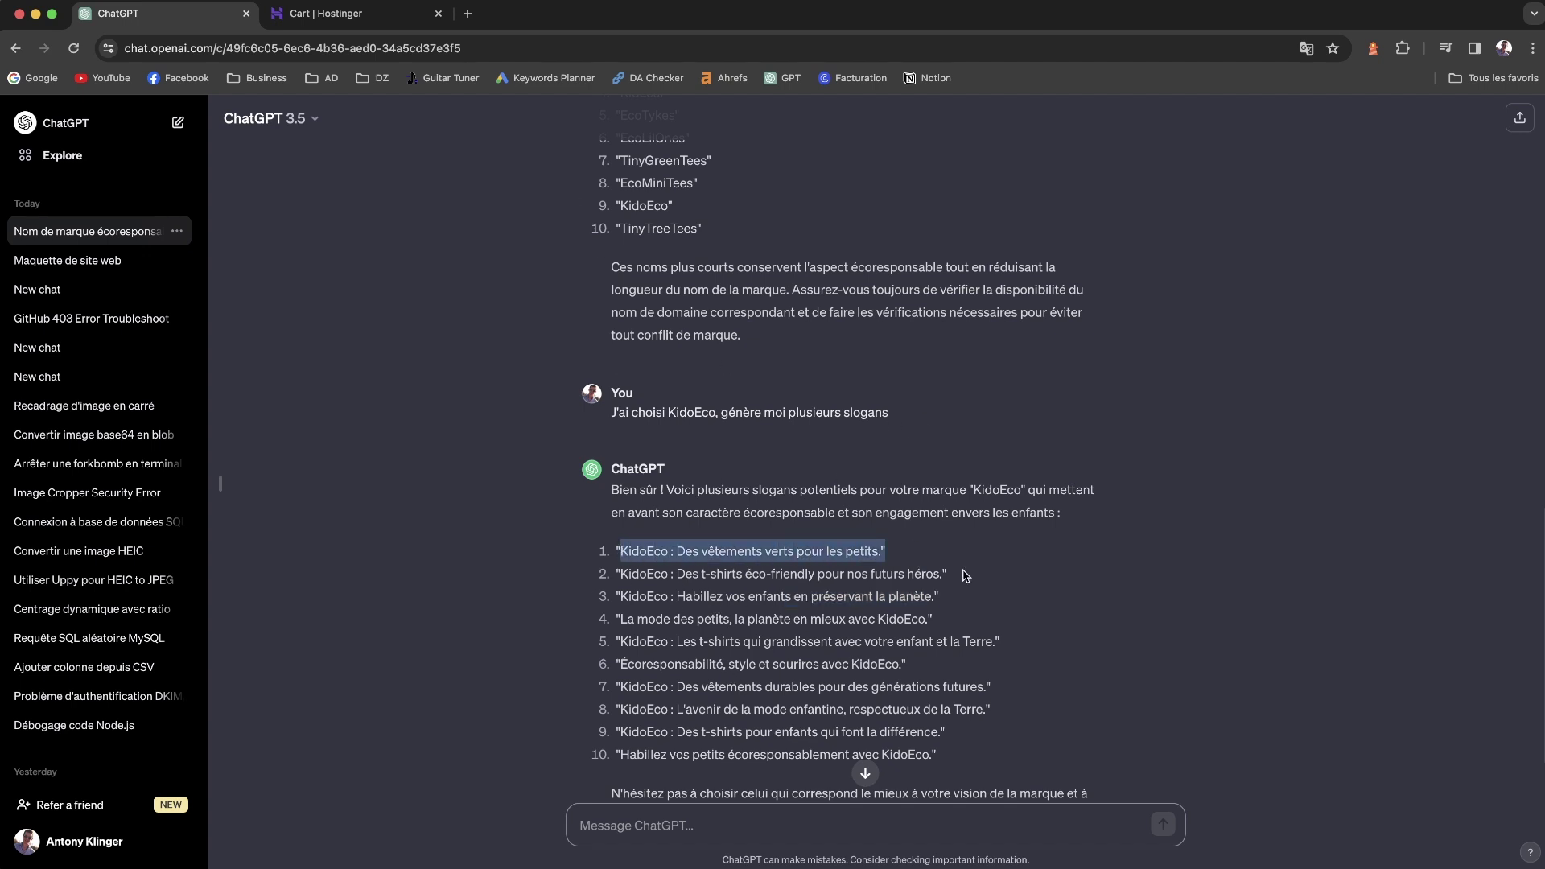
{"action": "left_click", "coordinate": [905, 575]}
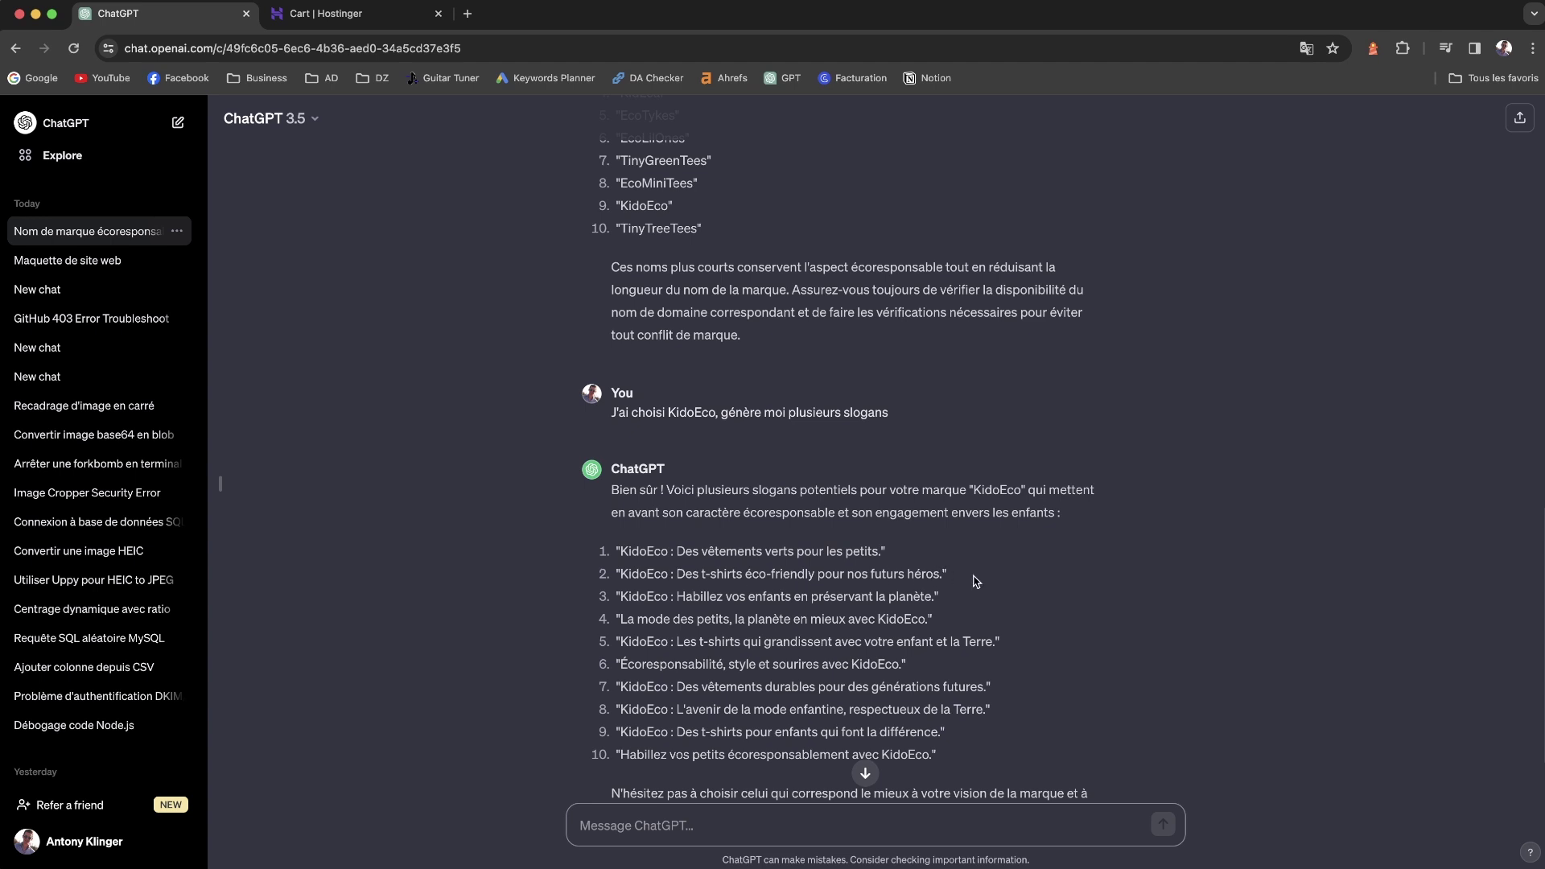
{"action": "left_click_drag", "start_coordinate": [949, 574], "coordinate": [614, 575]}
{"action": "key", "text": "super+c"}
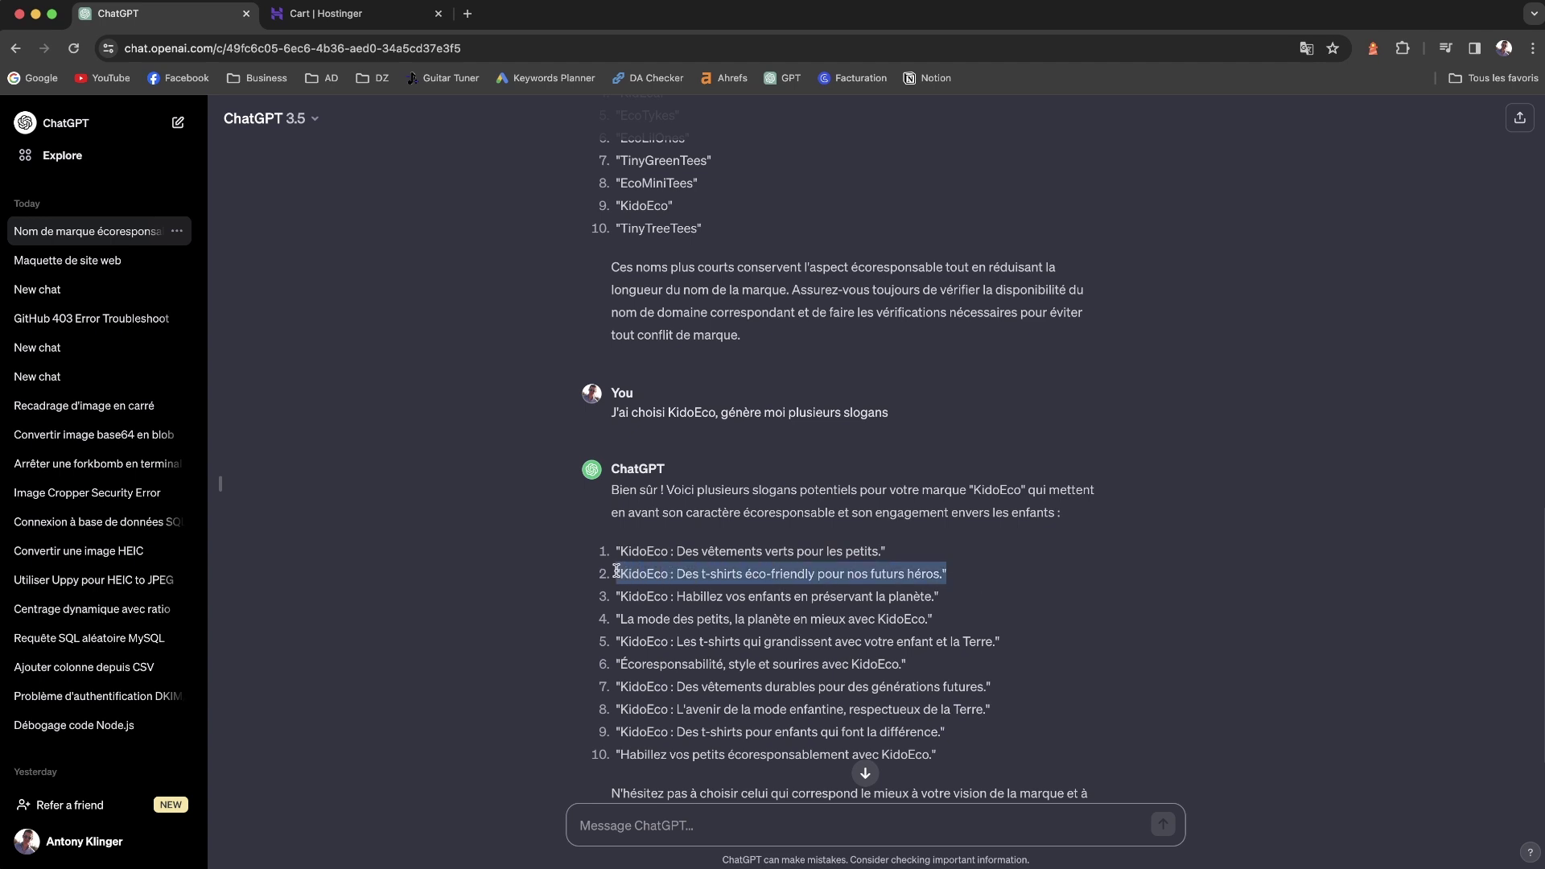
- Begin a message with "Le nom de ma marque est KidoEco, et mon slogan :" followed by the copied slogan
{"action": "left_click", "coordinate": [648, 827]}
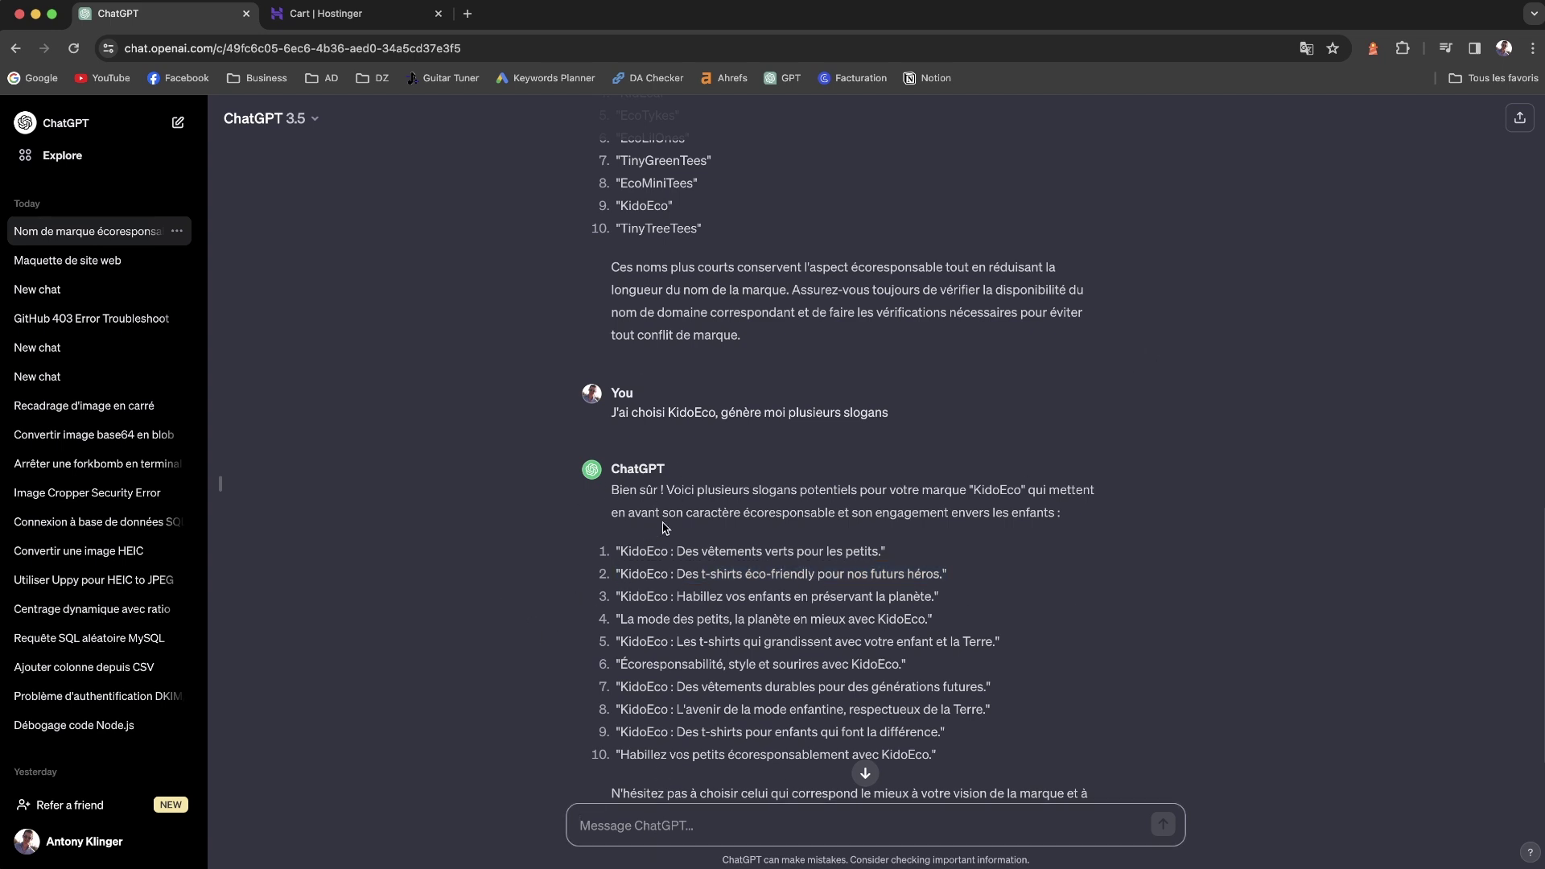
{"action": "type", "text": "Mon n"}
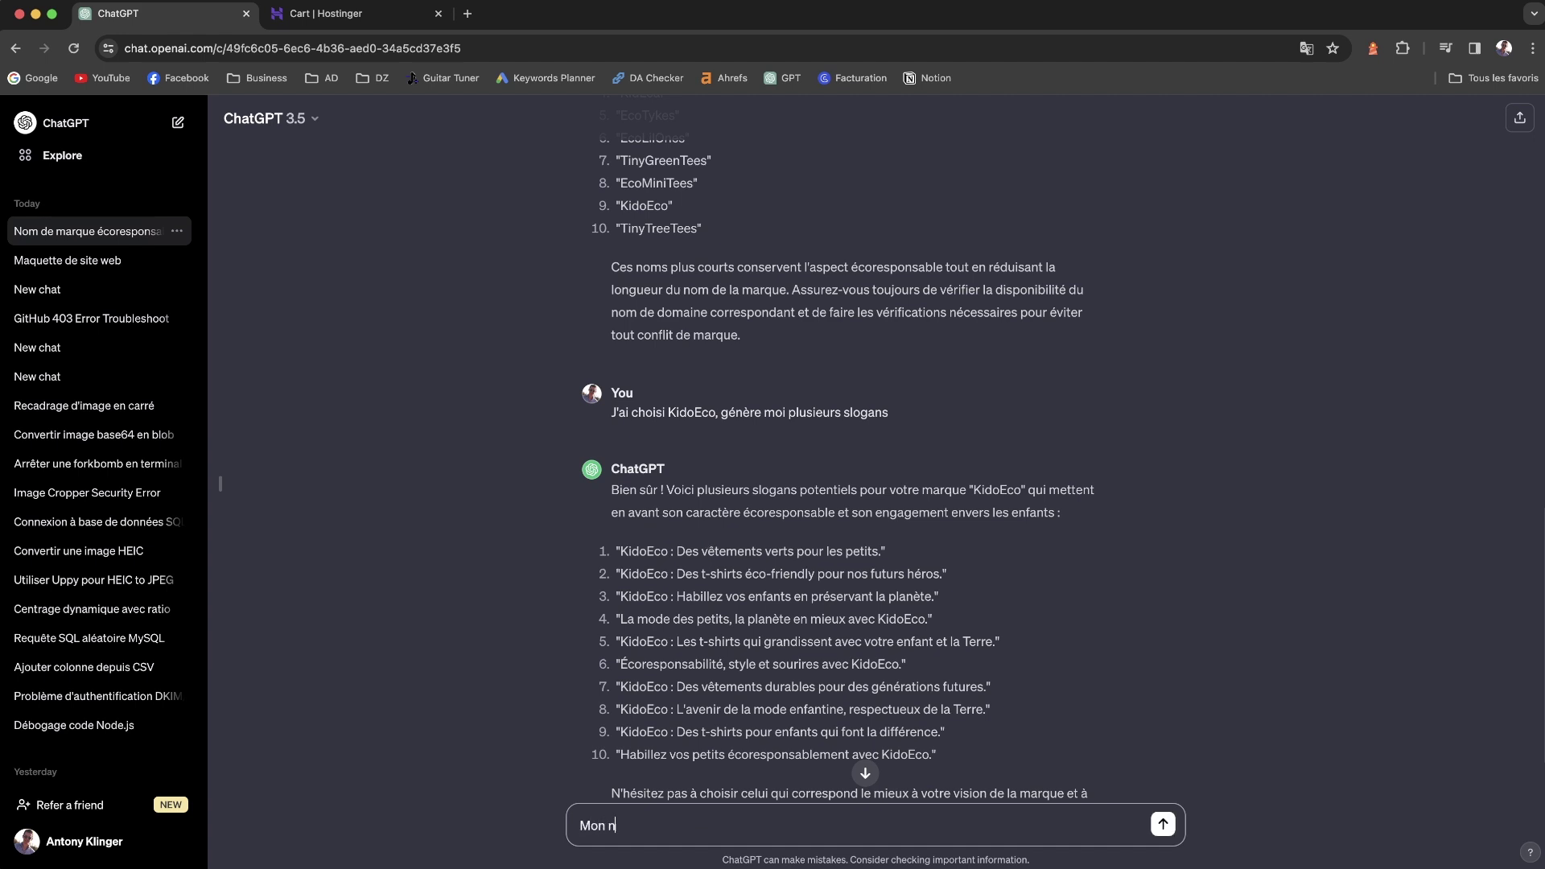
{"action": "type", "text": "om"}
{"action": "key", "text": "super+a"}
{"action": "type", "text": "Le nom de ma m"}
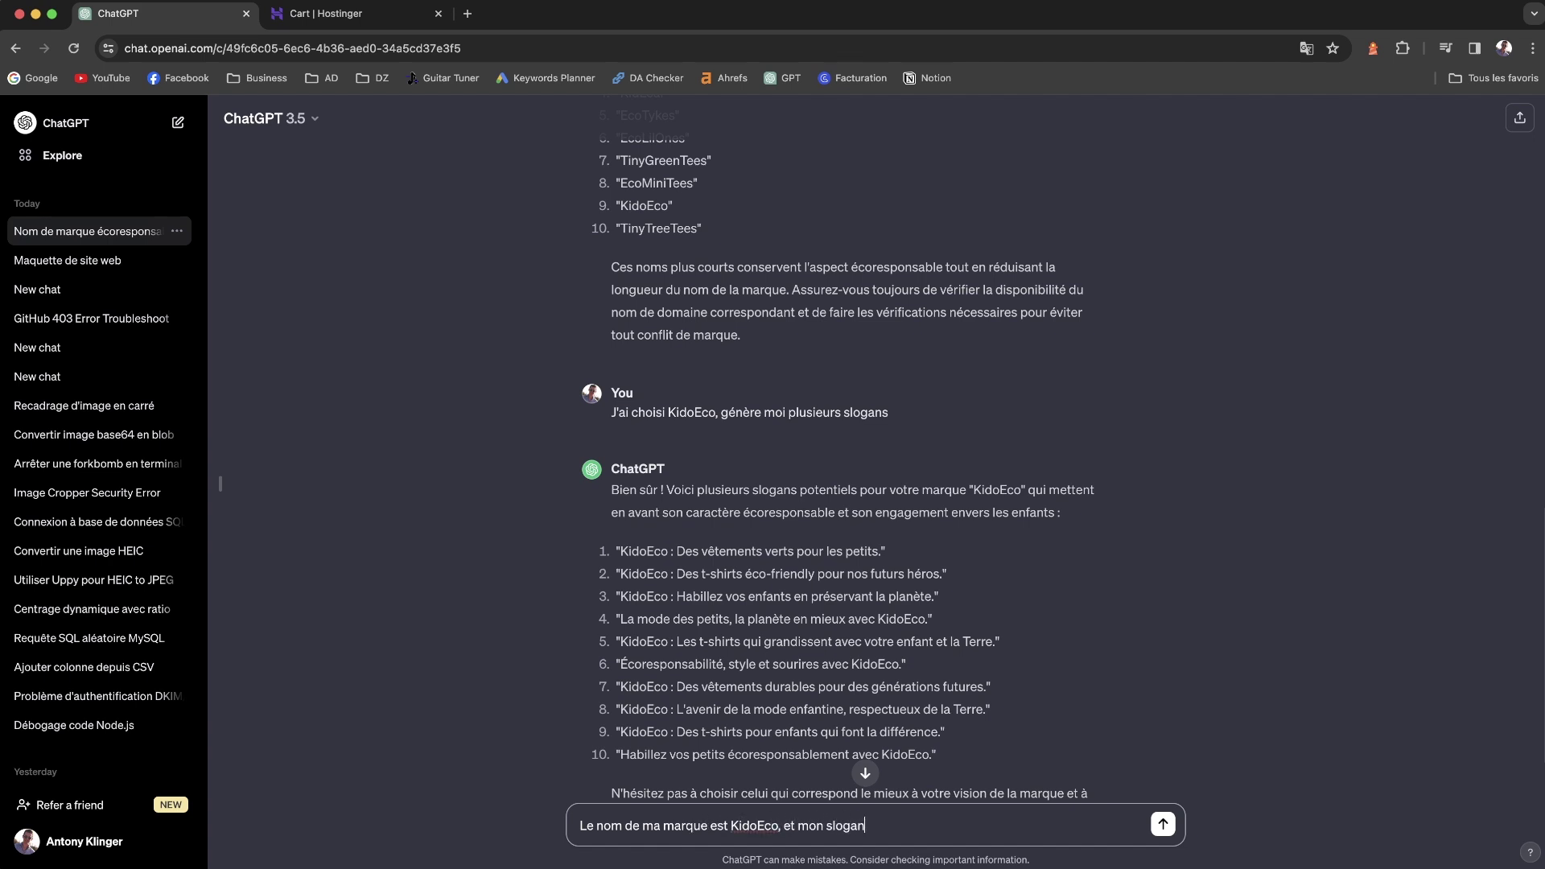
{"action": "key", "text": "super+v"}
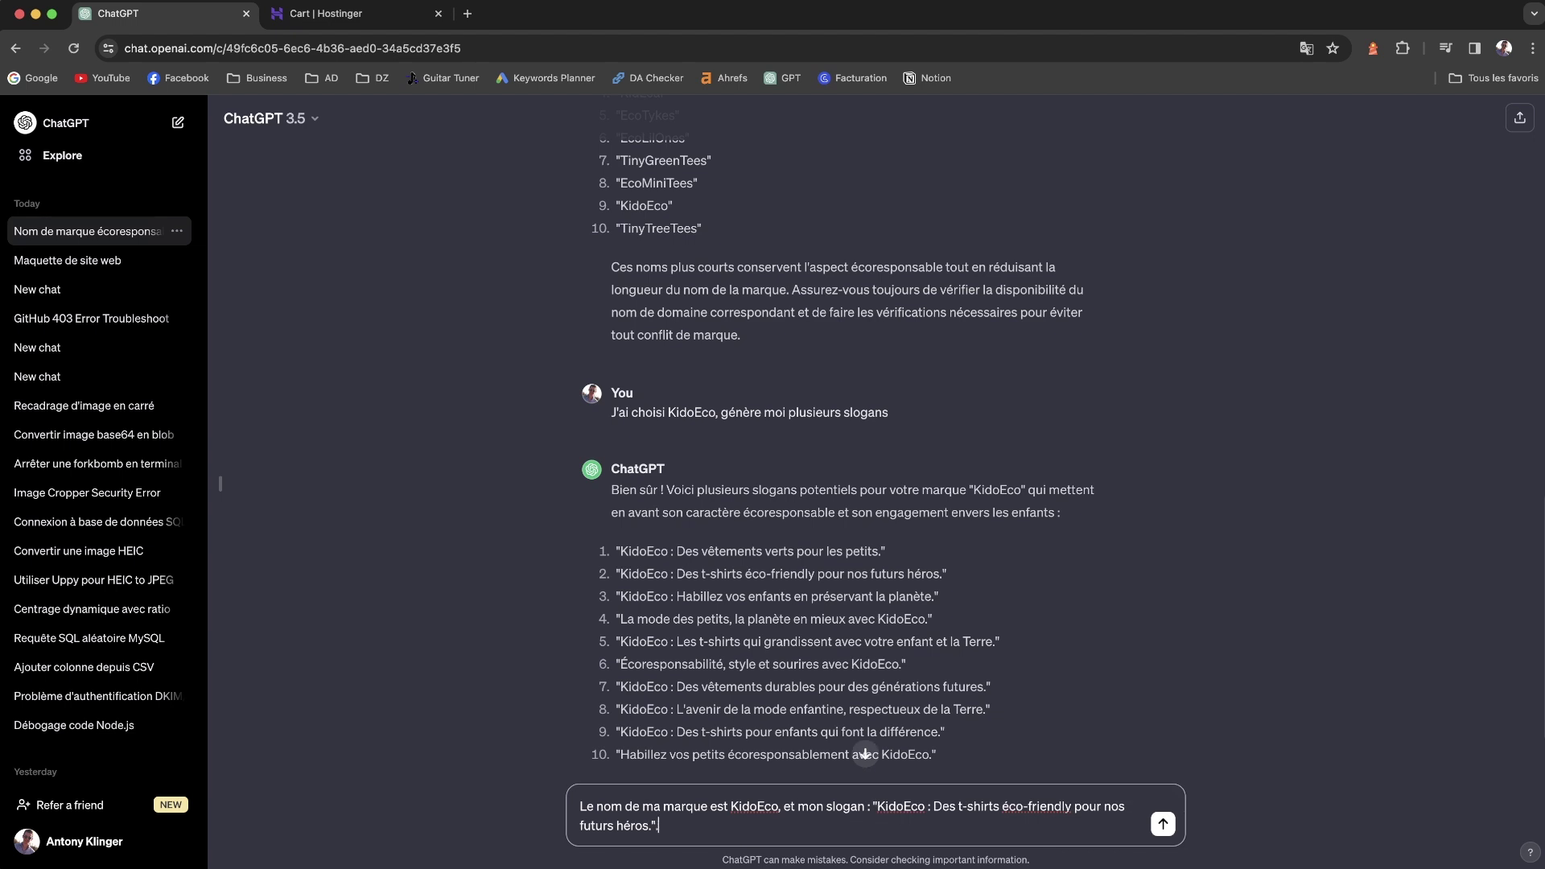
- Add "Maintenant je souhaite que tu me rédiges une histoire autour de l'écoresponsable et des enfants pour être vendeur" and send the message
{"action": "type", "text": ". Maintenant je souhaite que tu me rédiges une histoire autour de l'écore"}
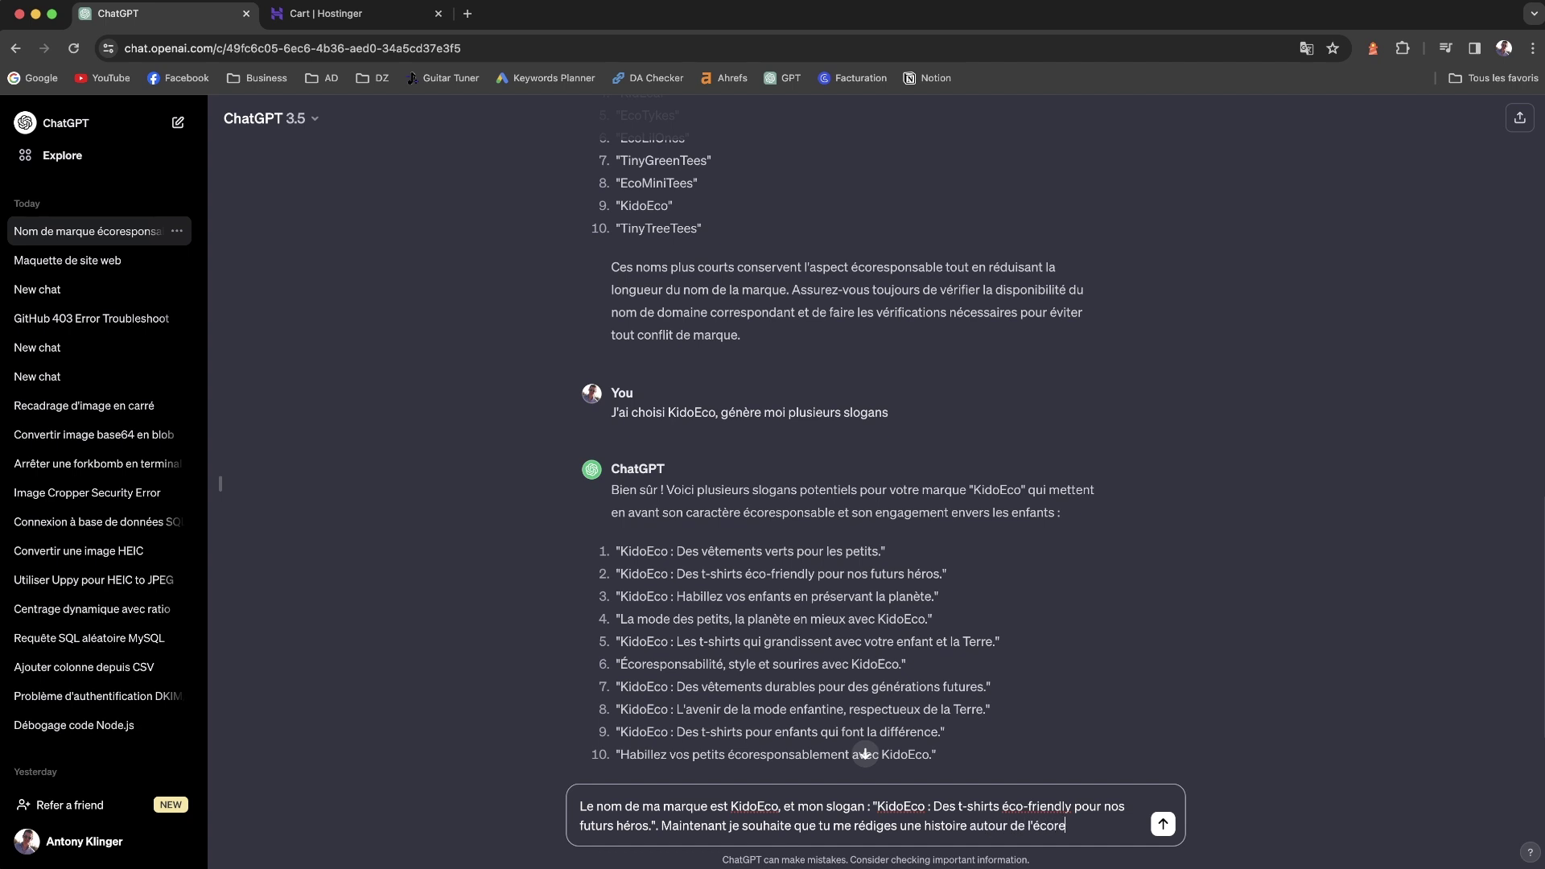
{"action": "type", "text": "t des enfants pour être vendeur"}
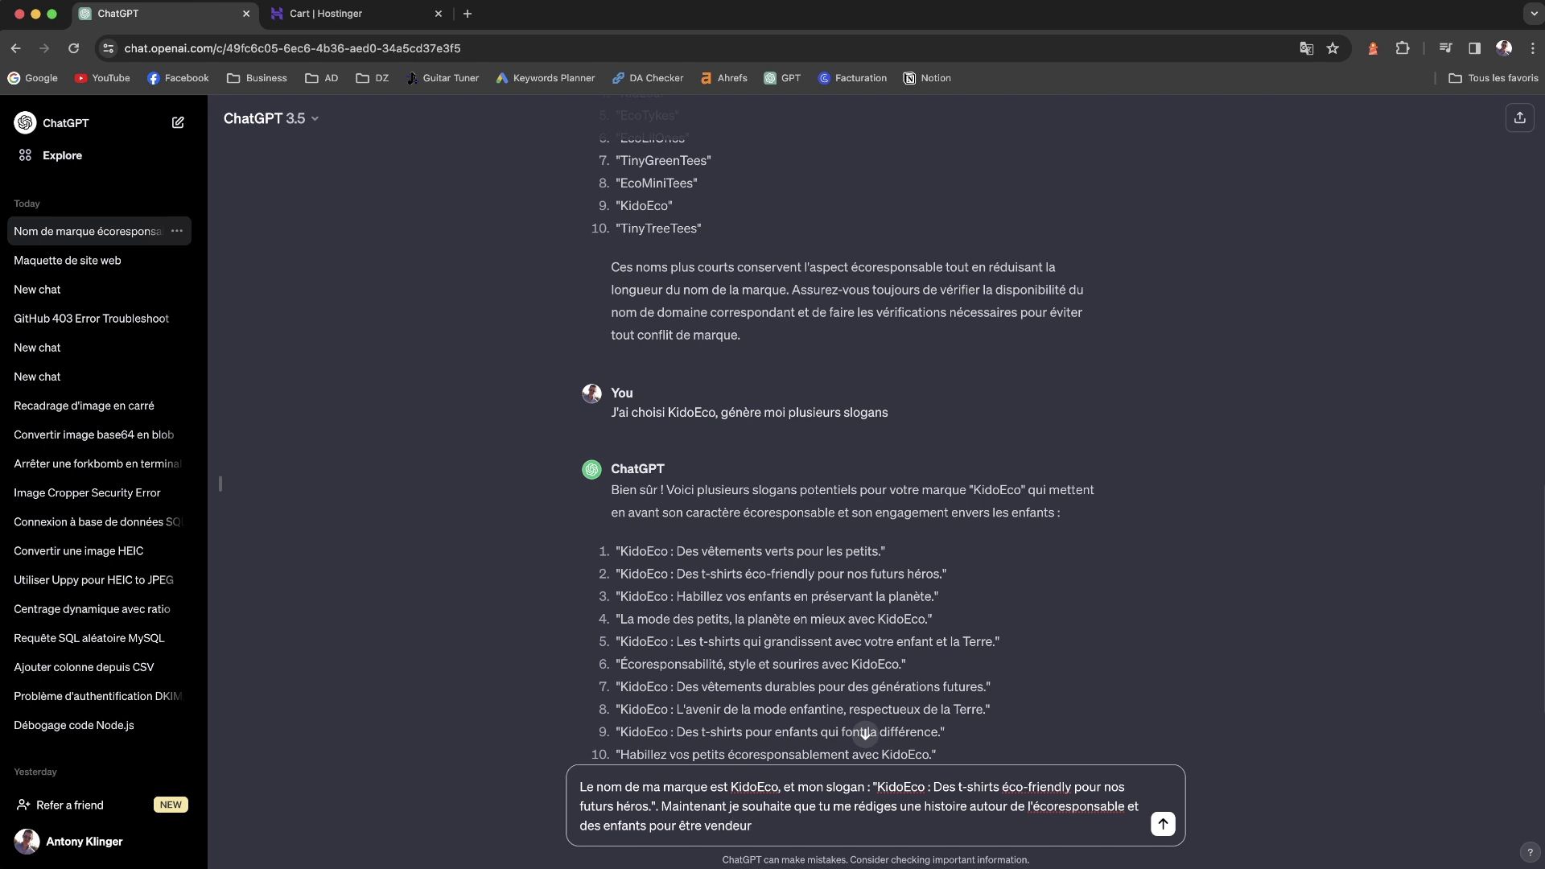
{"action": "key", "text": "Return"}
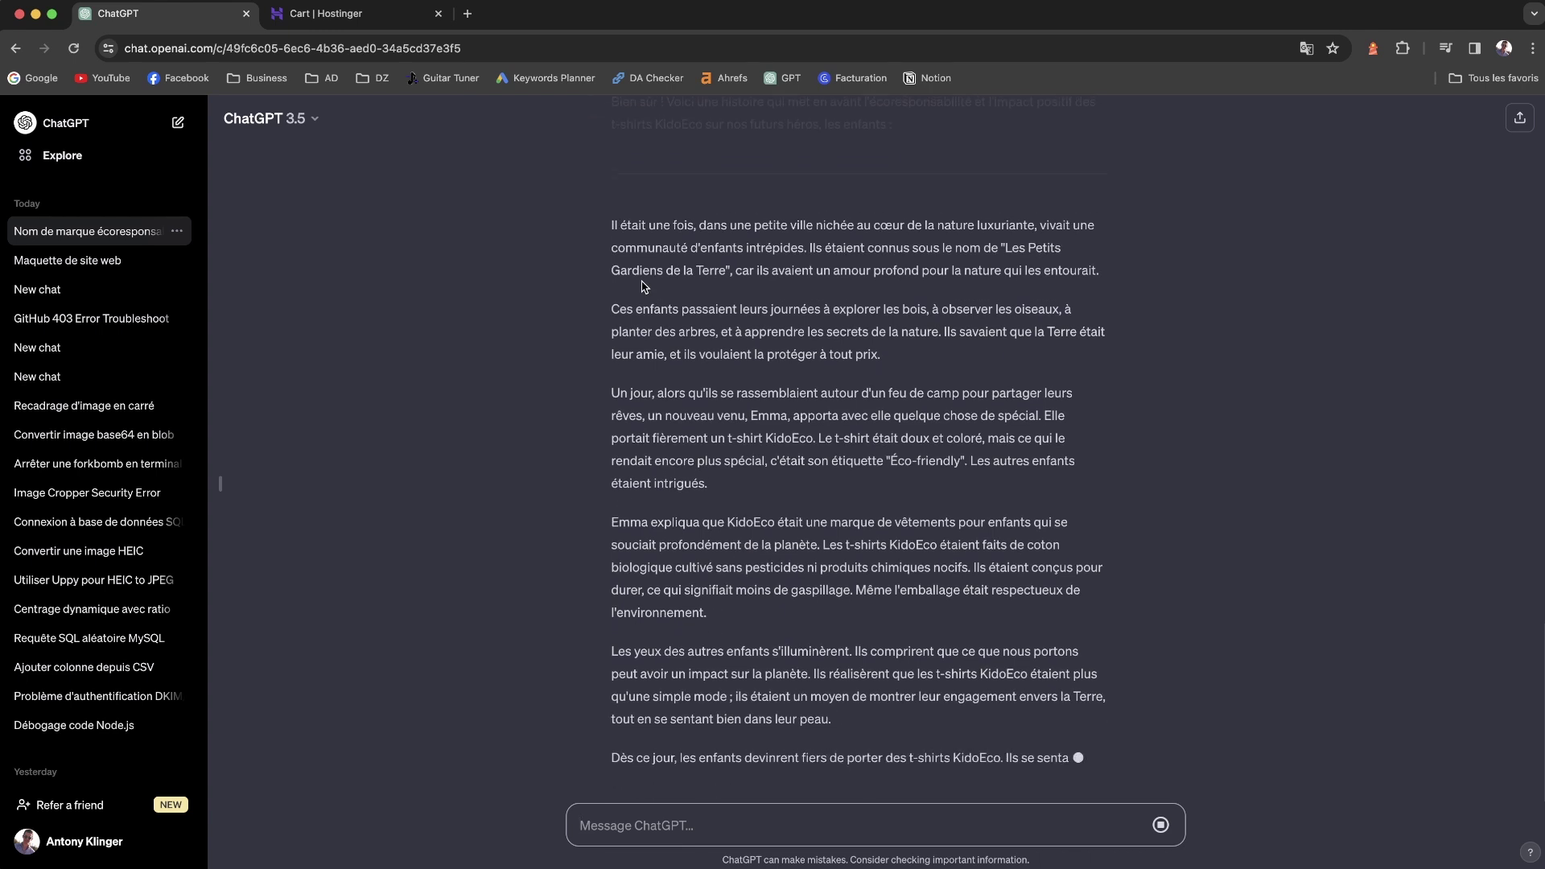
- Skim the generated story and send the follow-up "Axe plutot le ton sur la marque et non pas sur une histoire non-réelle"
{"action": "left_click_drag", "start_coordinate": [637, 231], "coordinate": [745, 271]}
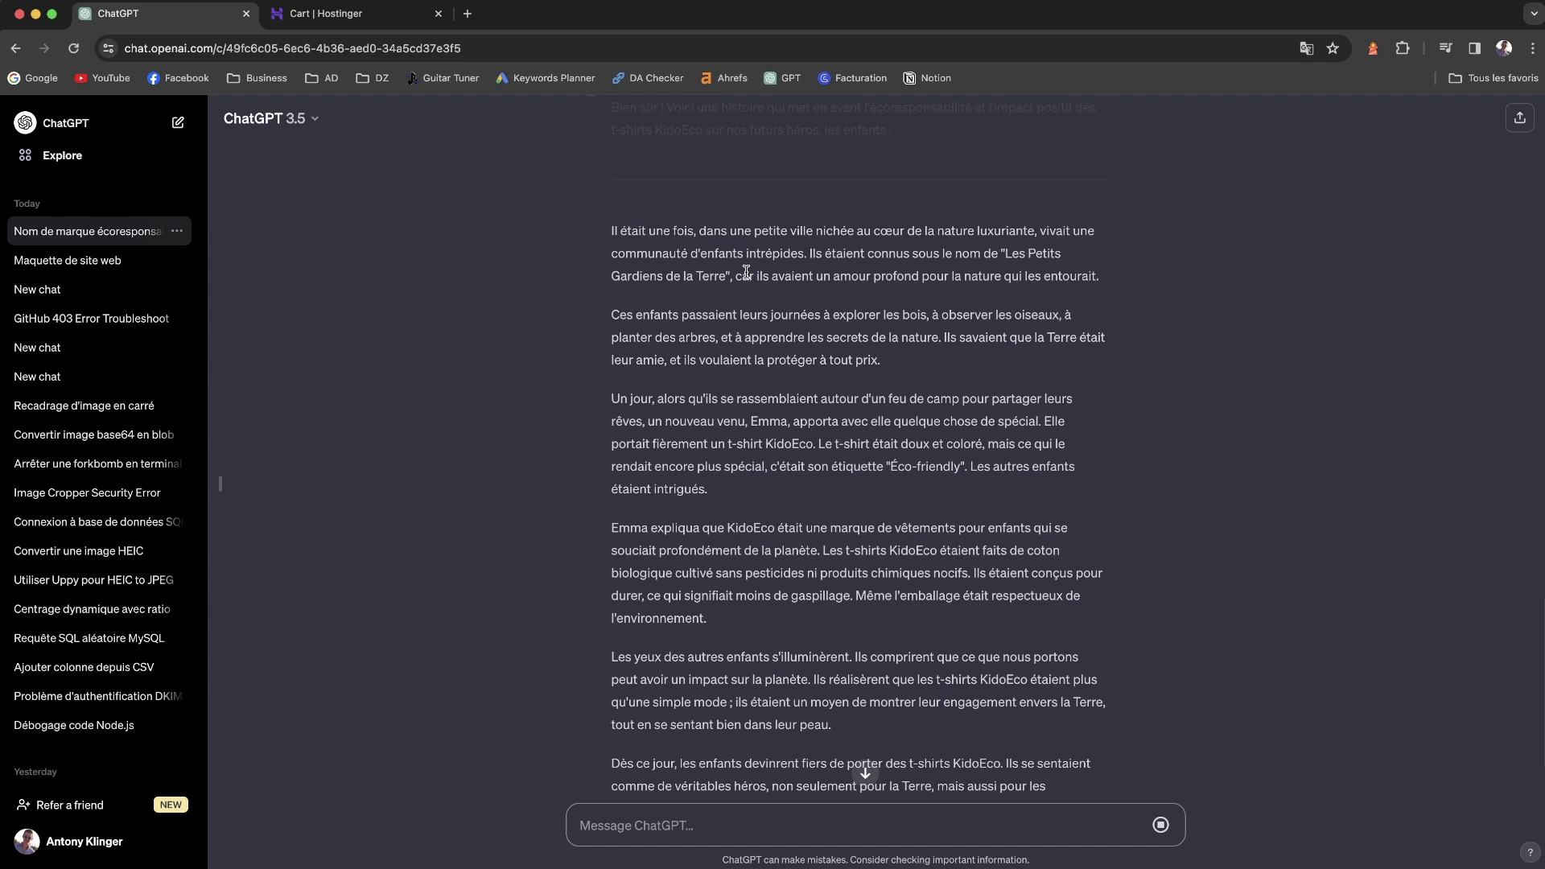
{"action": "left_click_drag", "start_coordinate": [613, 230], "coordinate": [831, 724]}
{"action": "left_click", "coordinate": [684, 320]}
{"action": "left_click", "coordinate": [866, 827]}
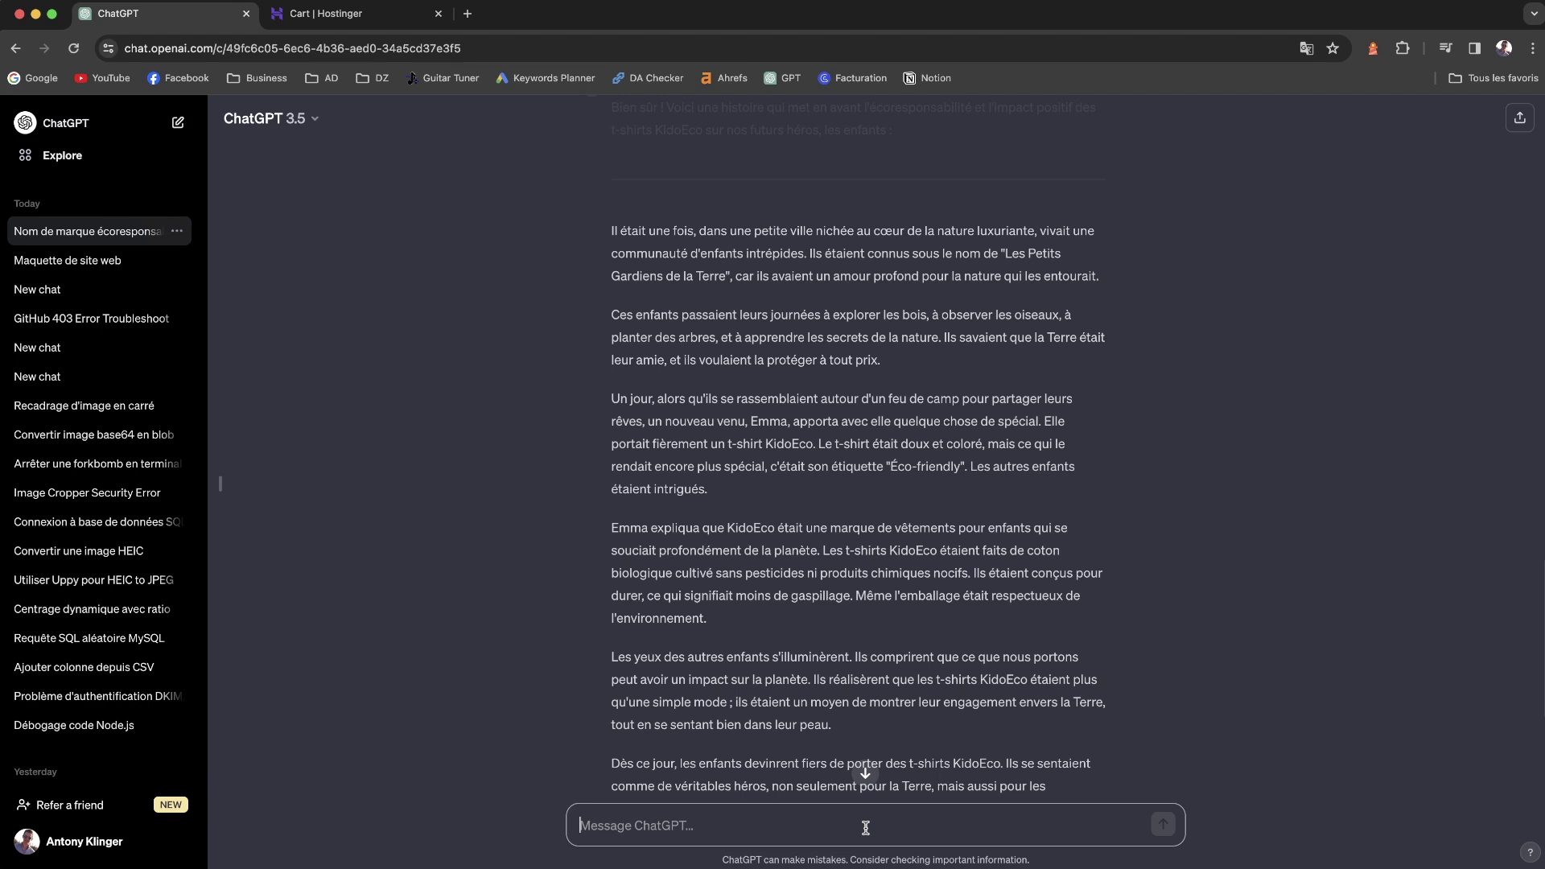
{"action": "type", "text": "Axe plutot le ton sur"}
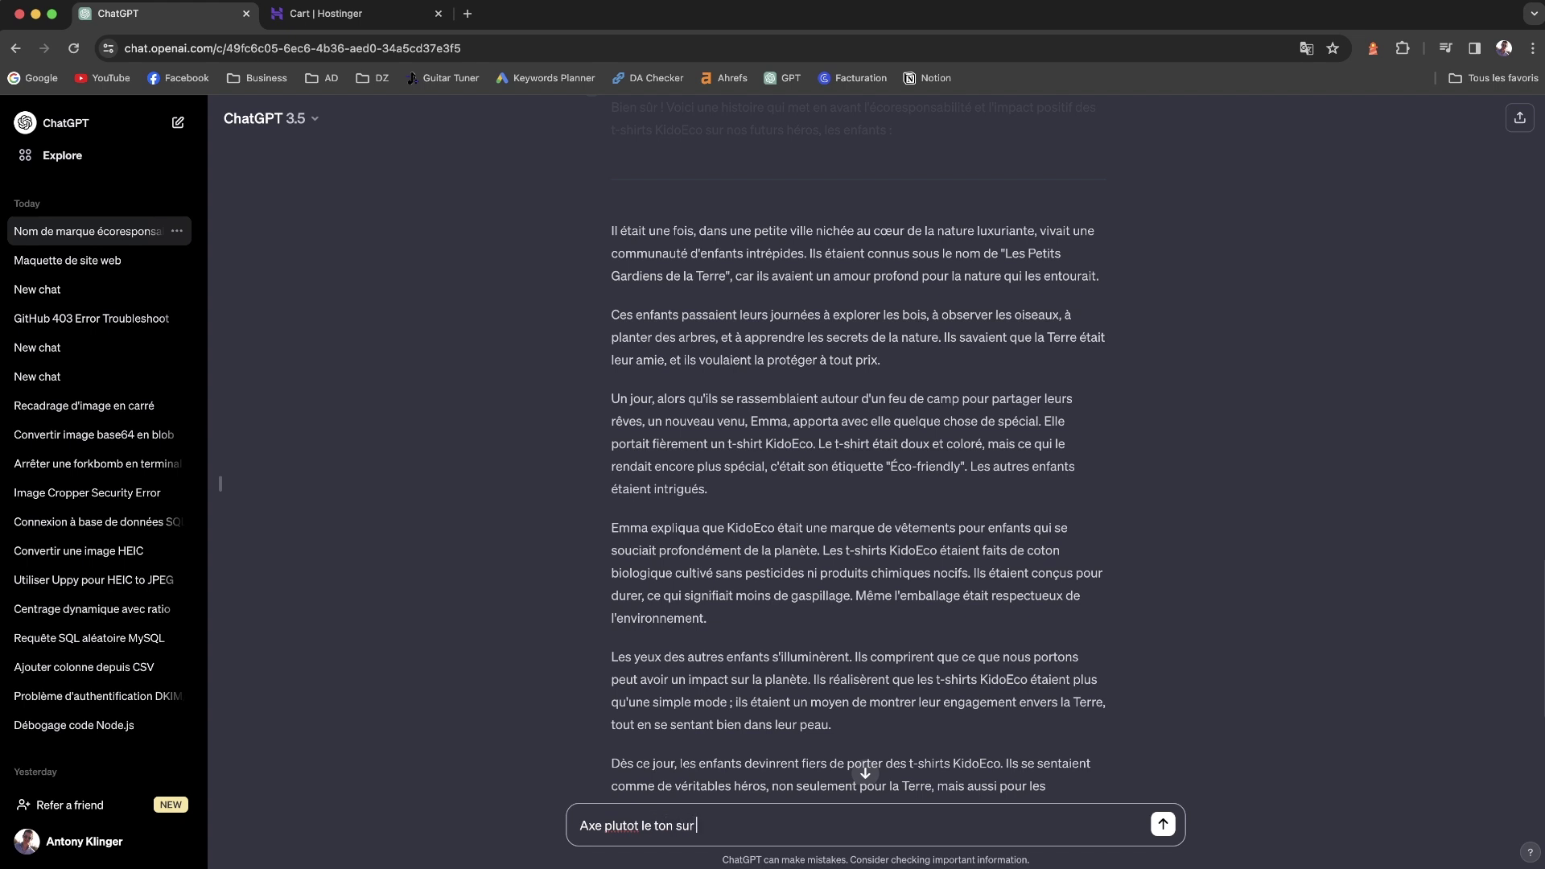
{"action": "type", "text": " la marque et non pas sur une histoire non-réel"}
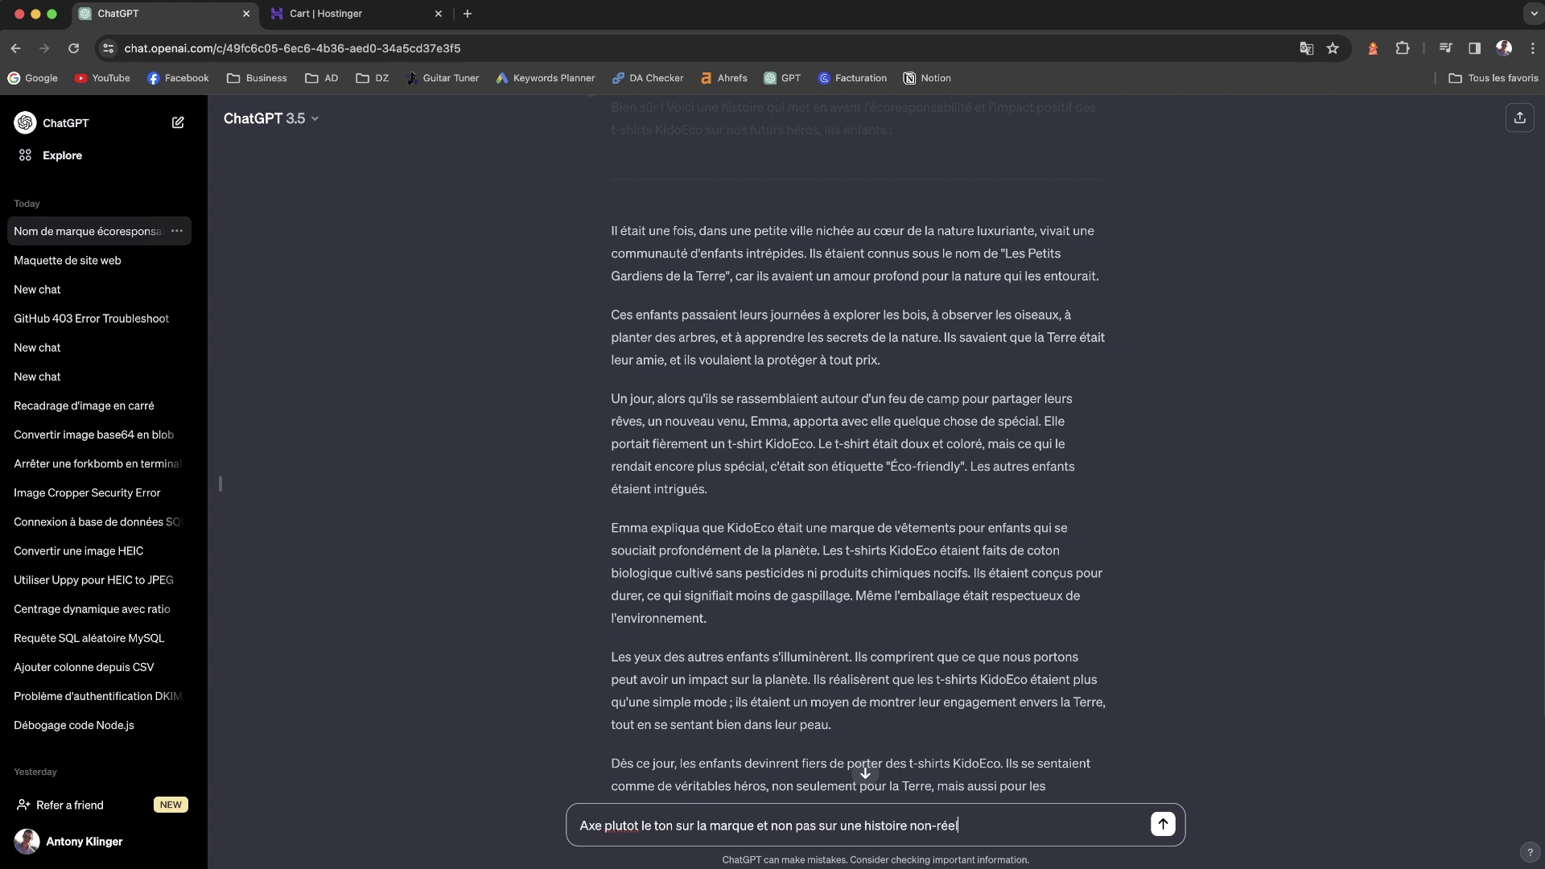
{"action": "key", "text": "Return"}
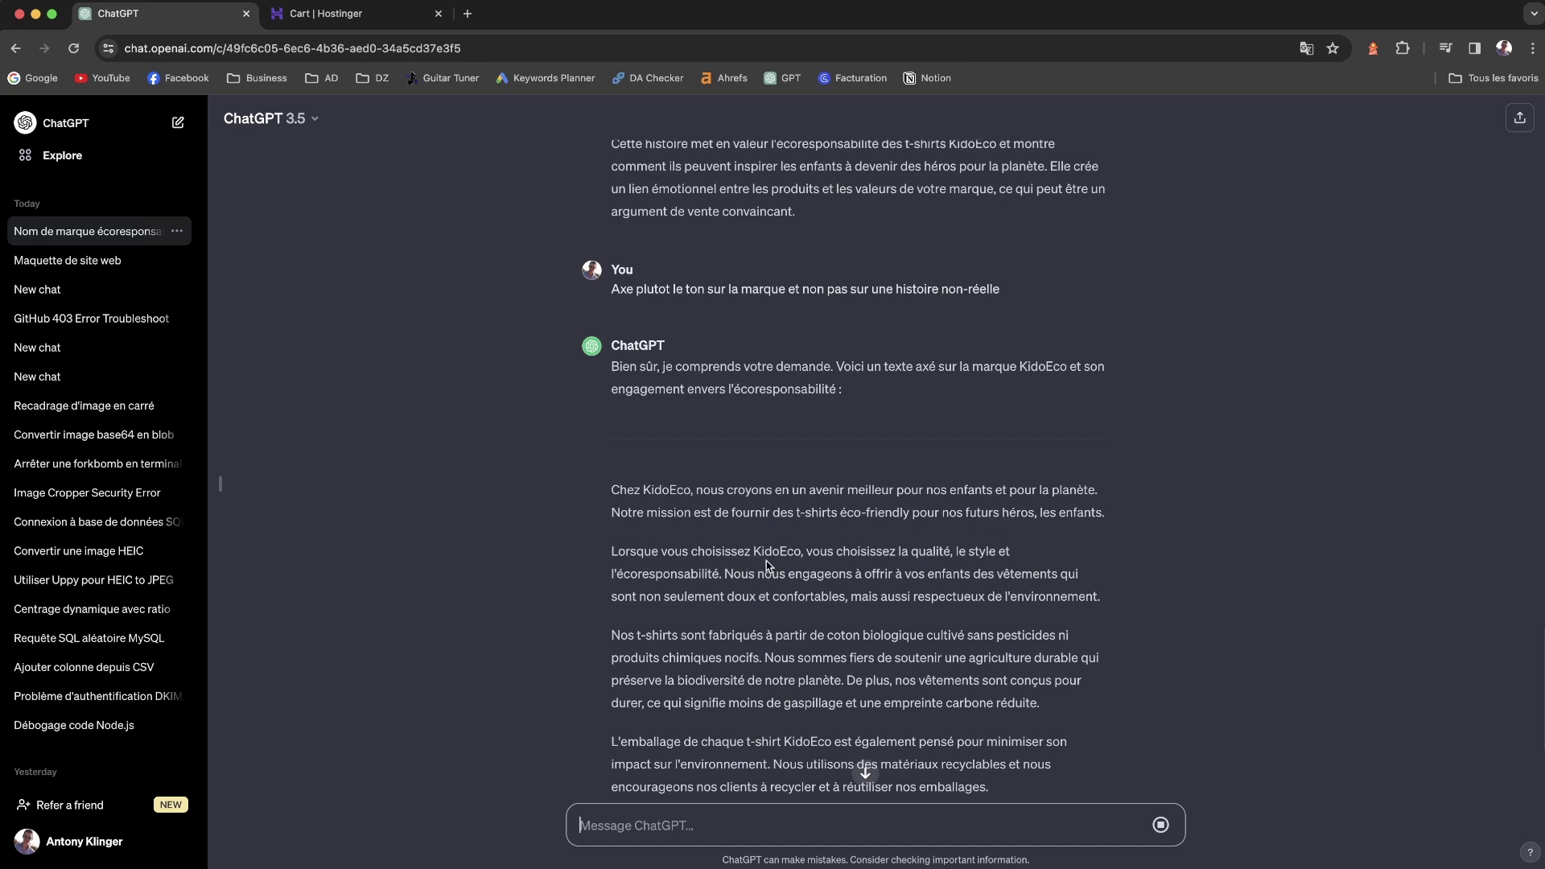
{"action": "scroll", "coordinate": [906, 663], "scroll_direction": "down", "scroll_amount": 5}
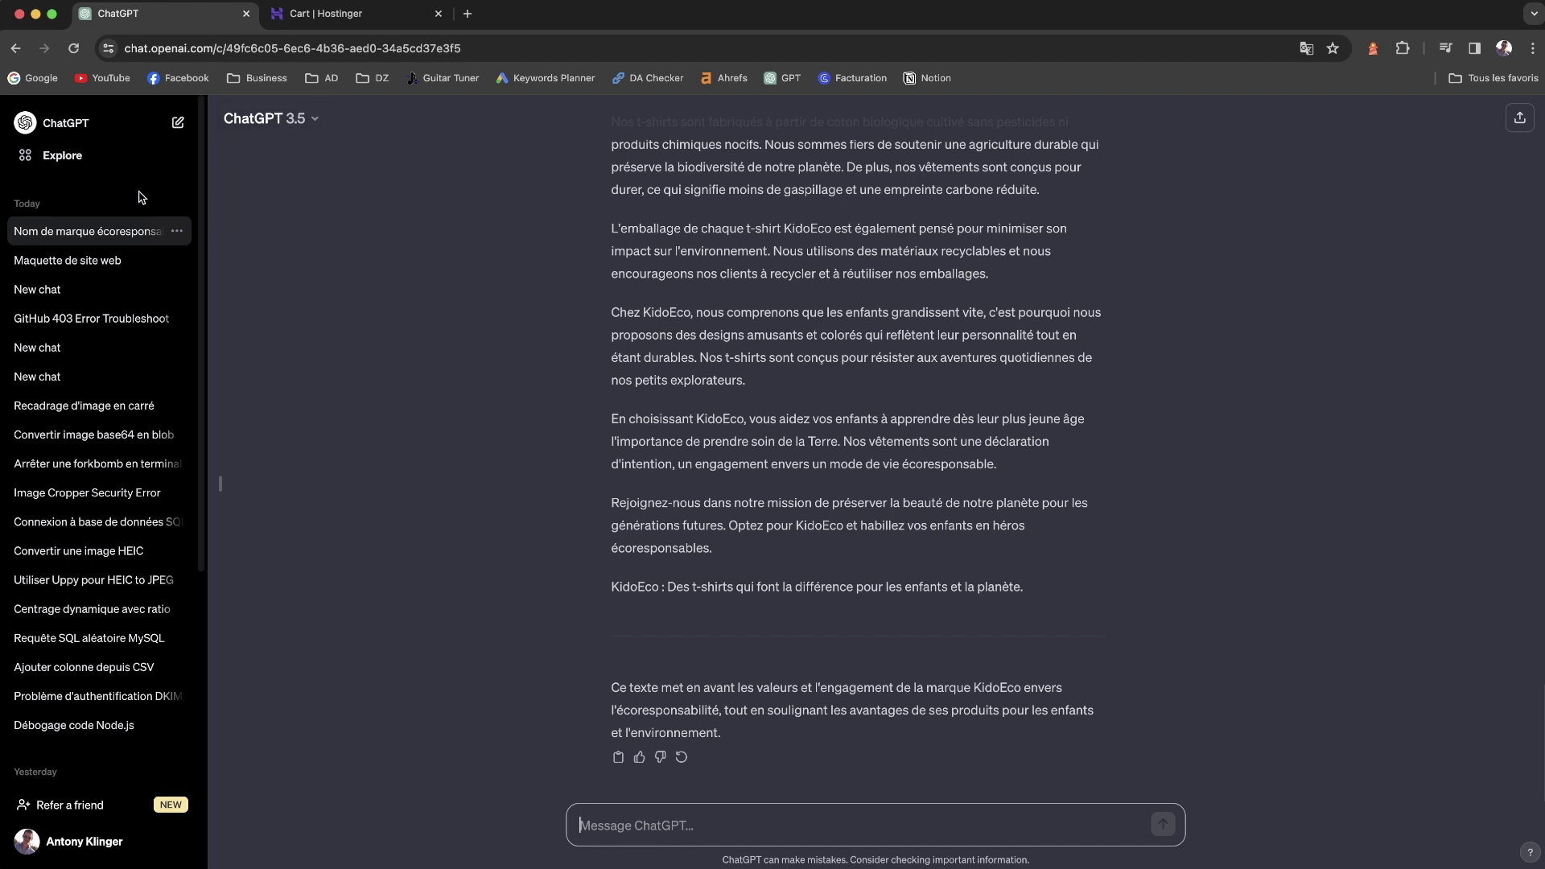
- Start a new chat and switch its model to ChatGPT 4
{"action": "left_click", "coordinate": [177, 125]}
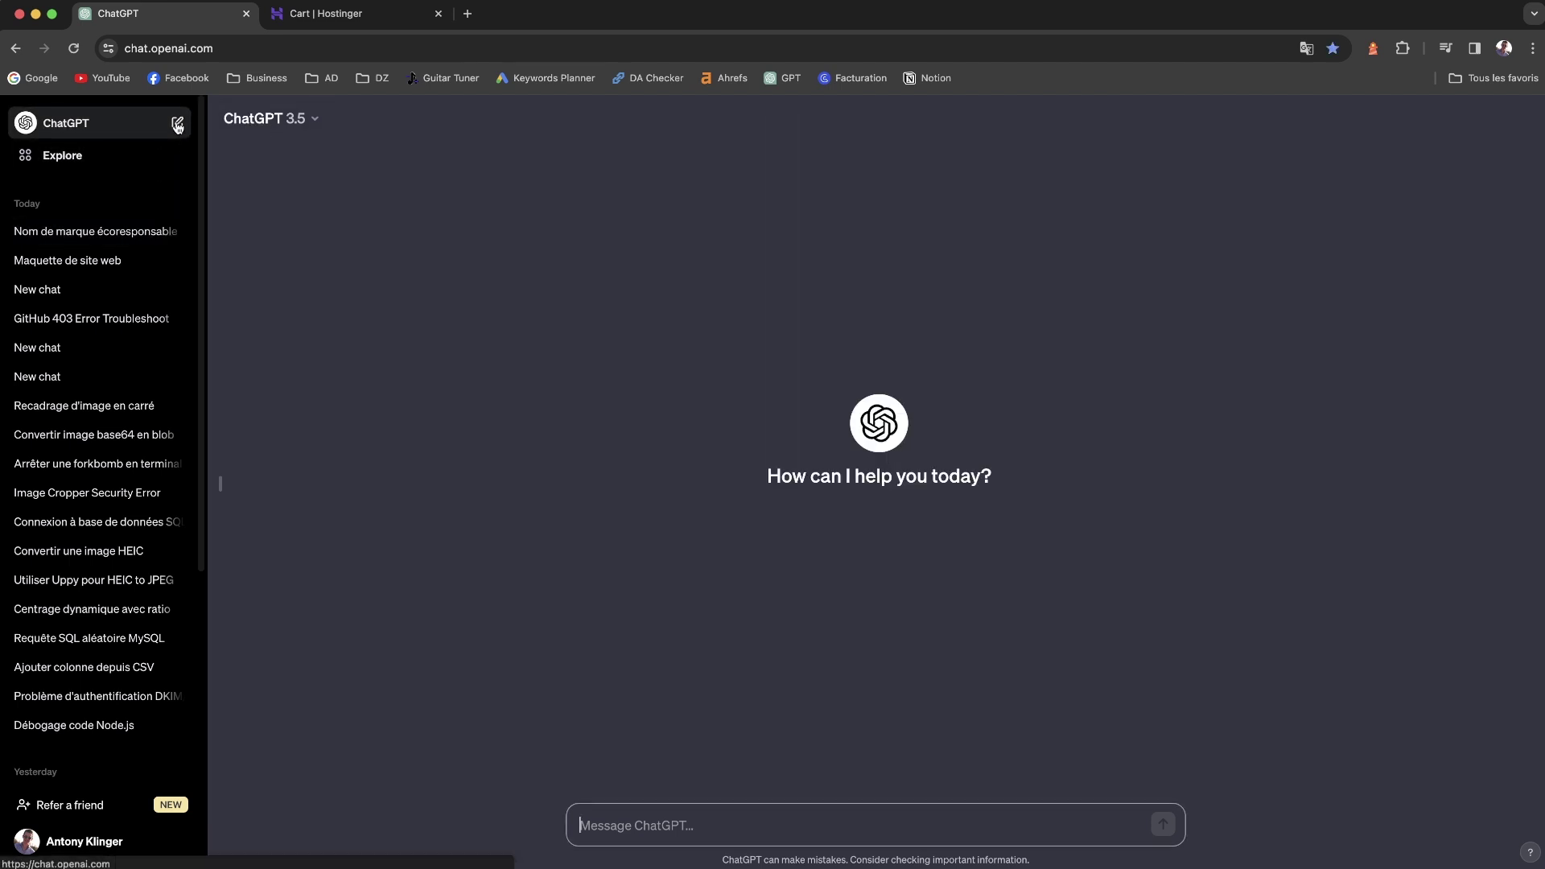
{"action": "left_click", "coordinate": [246, 122]}
{"action": "left_click", "coordinate": [272, 169]}
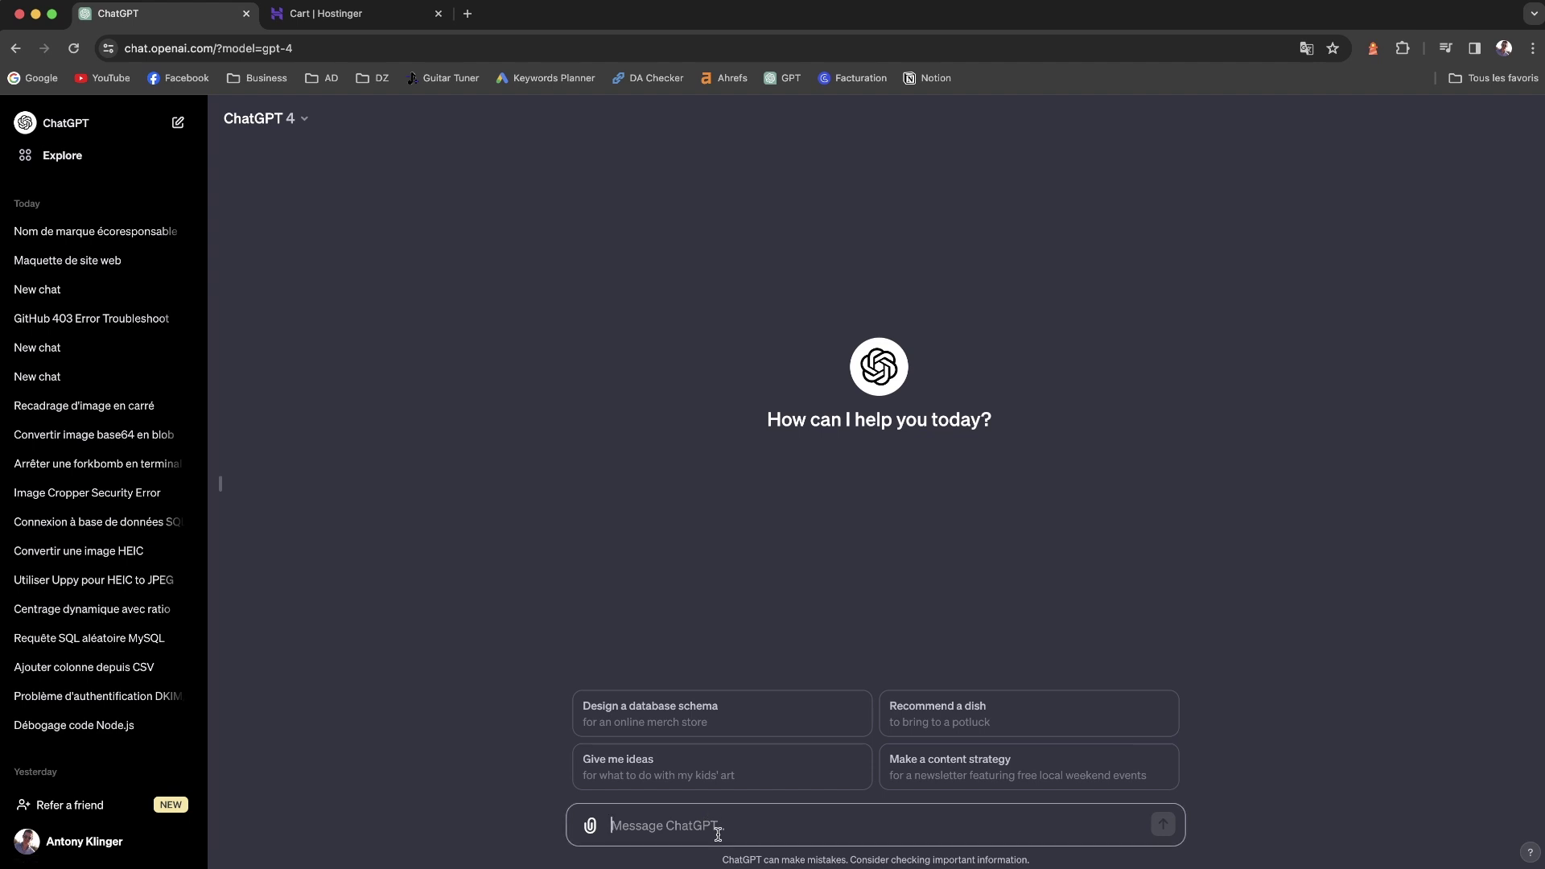
- Write "J'ai comme projet de créer mon e-commerce sur la thématique des t-shirt enfant eco reponsables" in the message
{"action": "type", "text": "J'ai une"}
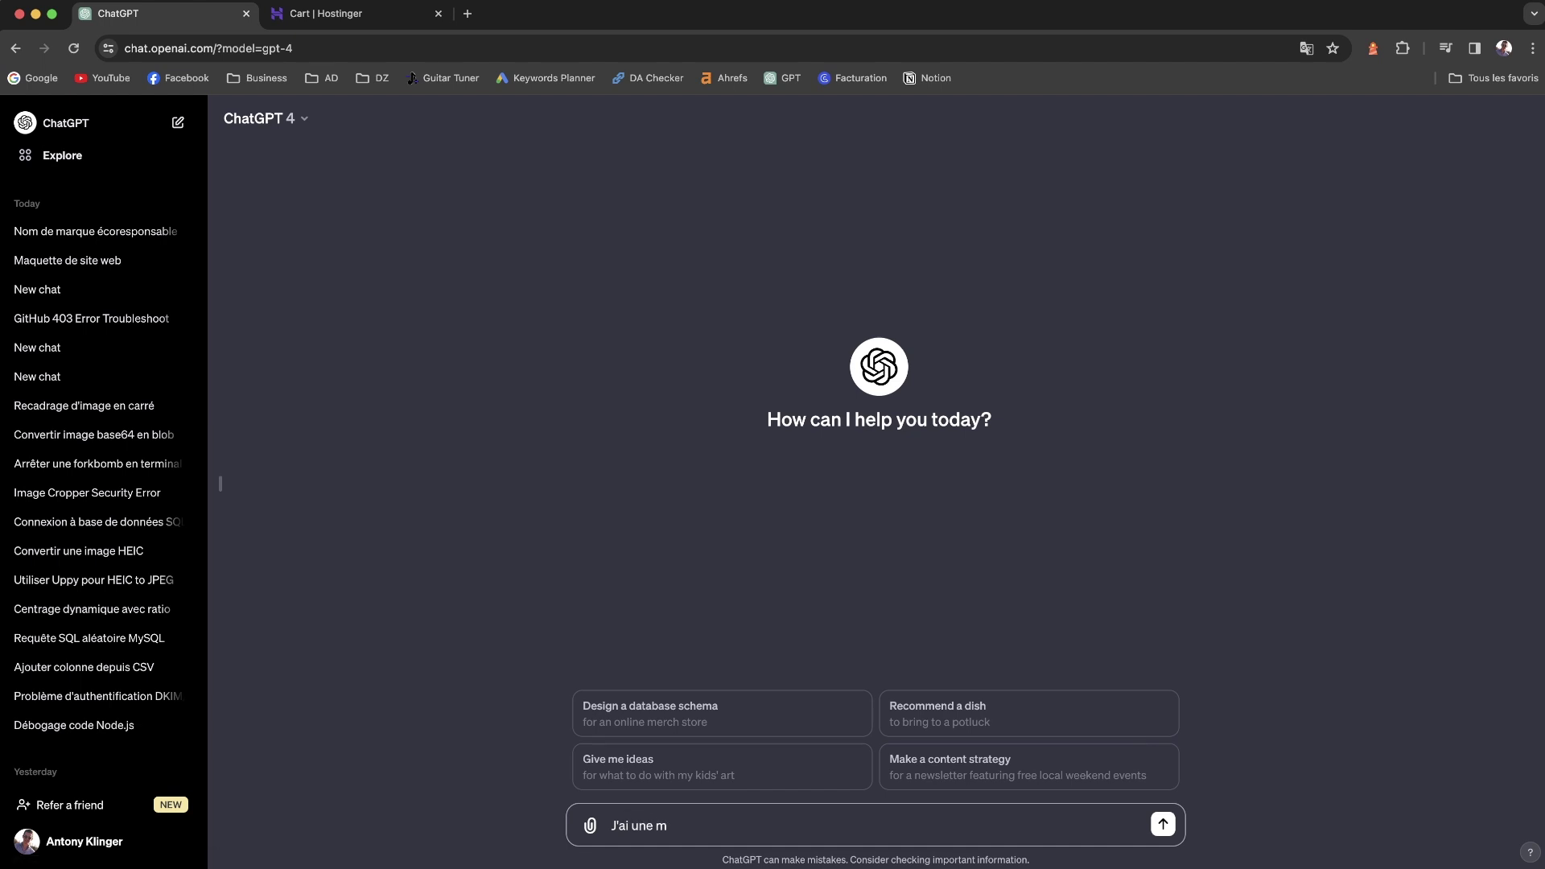
{"action": "key", "text": "super+a"}
{"action": "type", "text": "J'ai comme projet de créer mon e-commerce sur la thématique des t-shirt"}
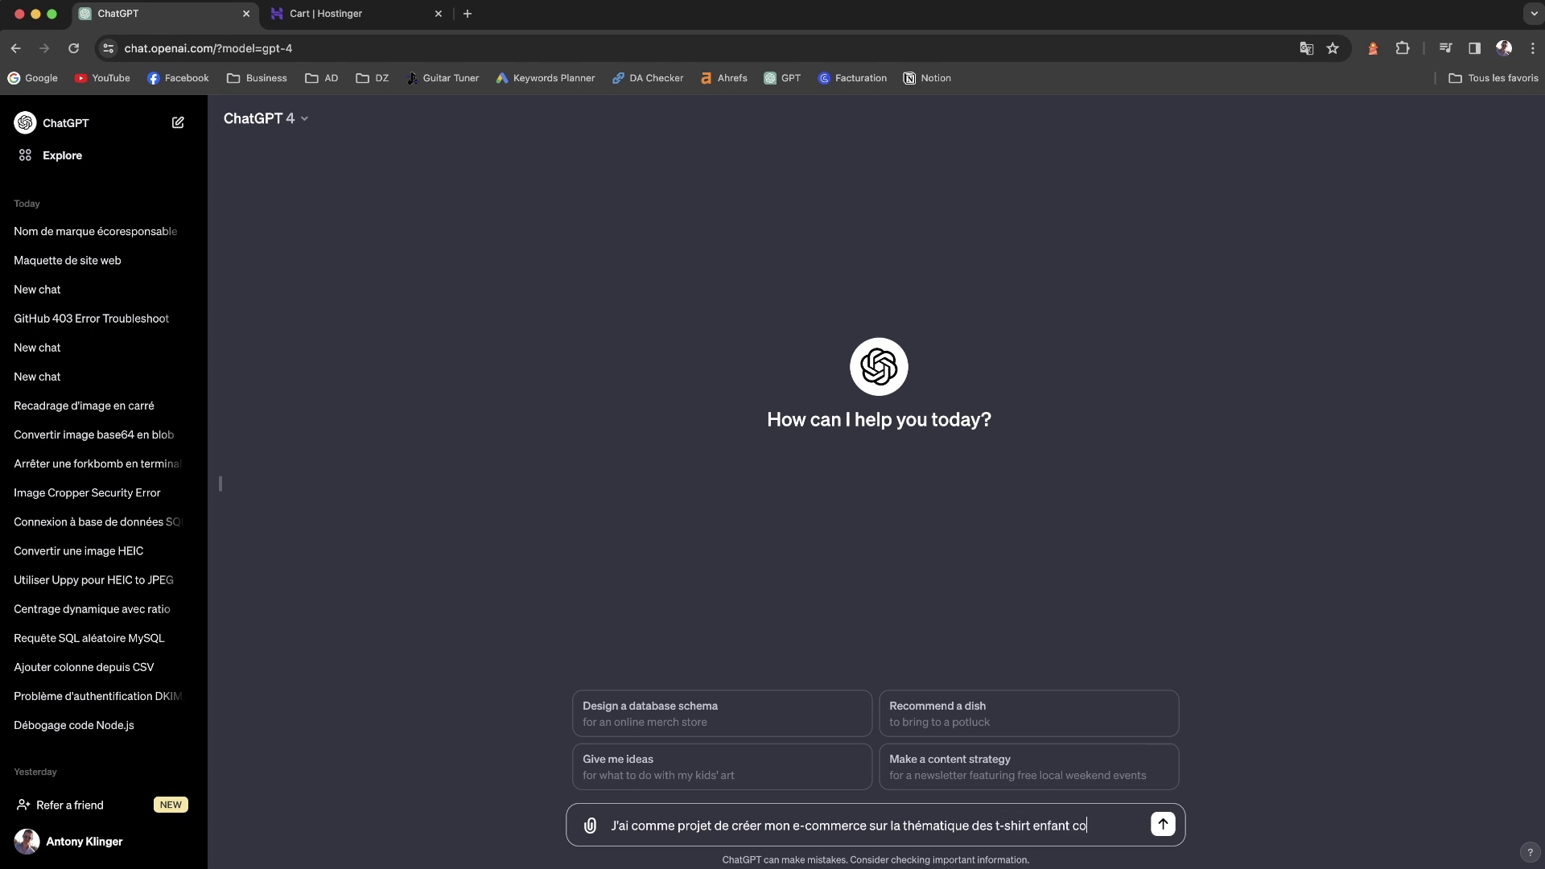
{"action": "type", "text": " enfant eco reponsables"}
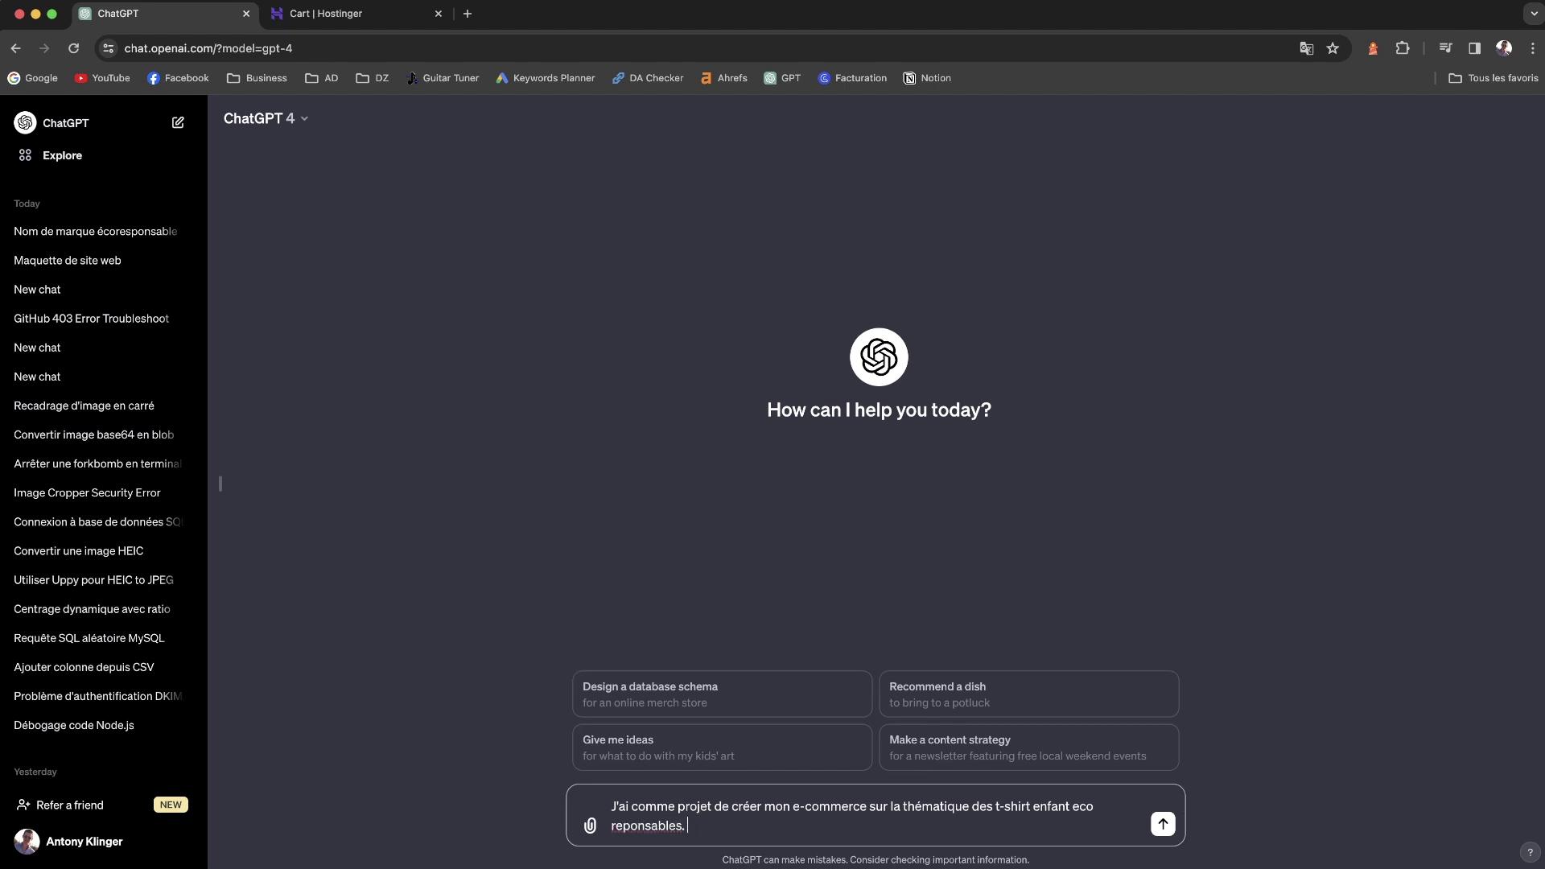
- Continue the message with ". liste moi une dizaine de sites web dans cette même thématique" and send it
{"action": "type", "text": ". liste moi une dizaine de sites web dans c"}
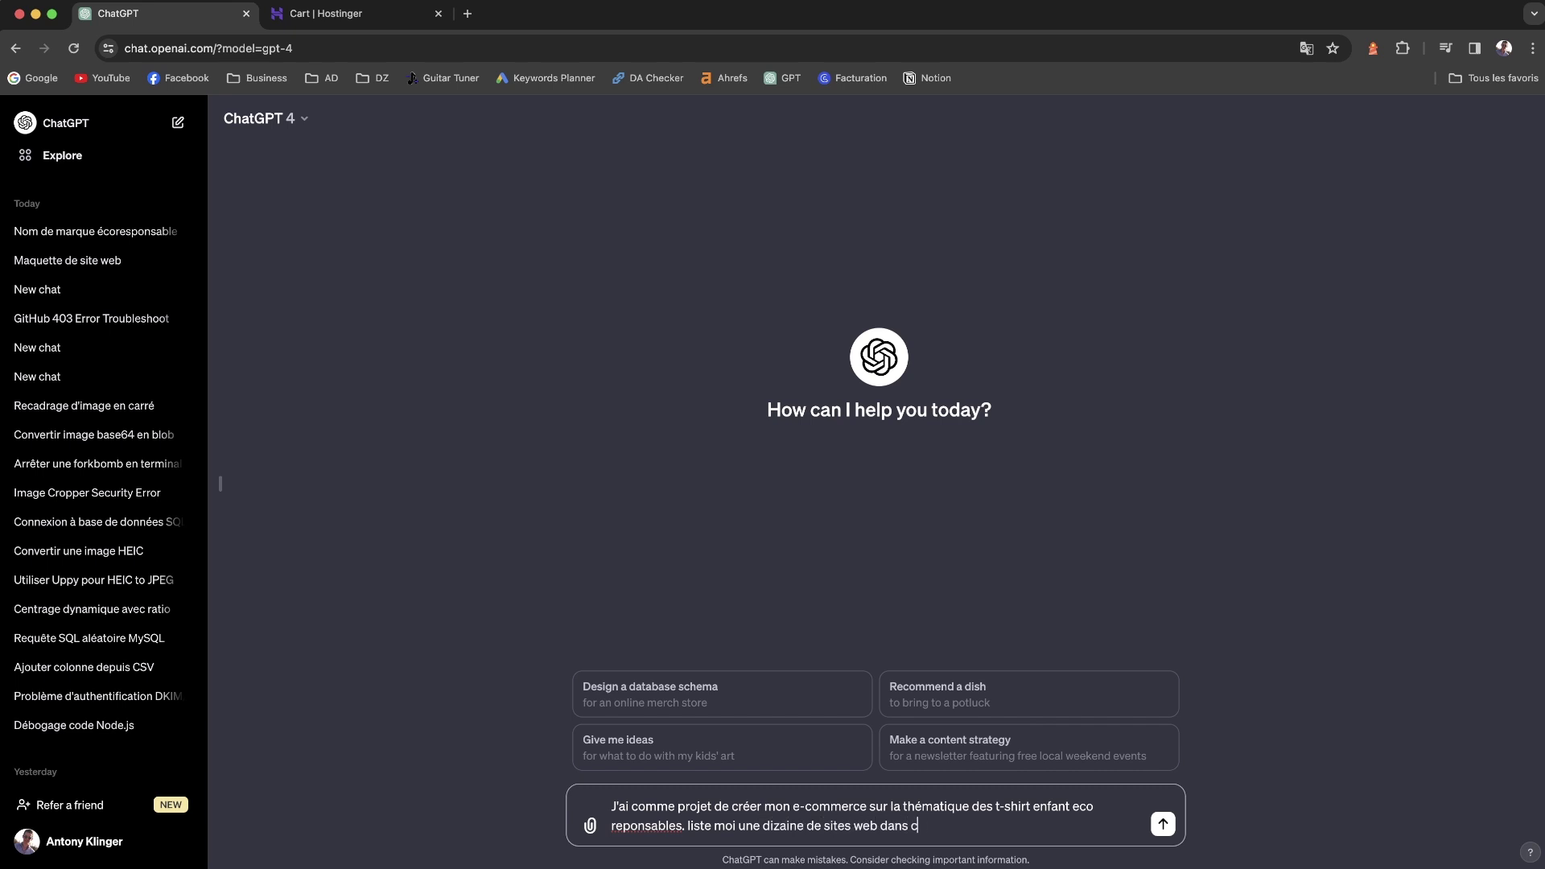
{"action": "type", "text": "ette même thématique"}
{"action": "key", "text": "Return"}
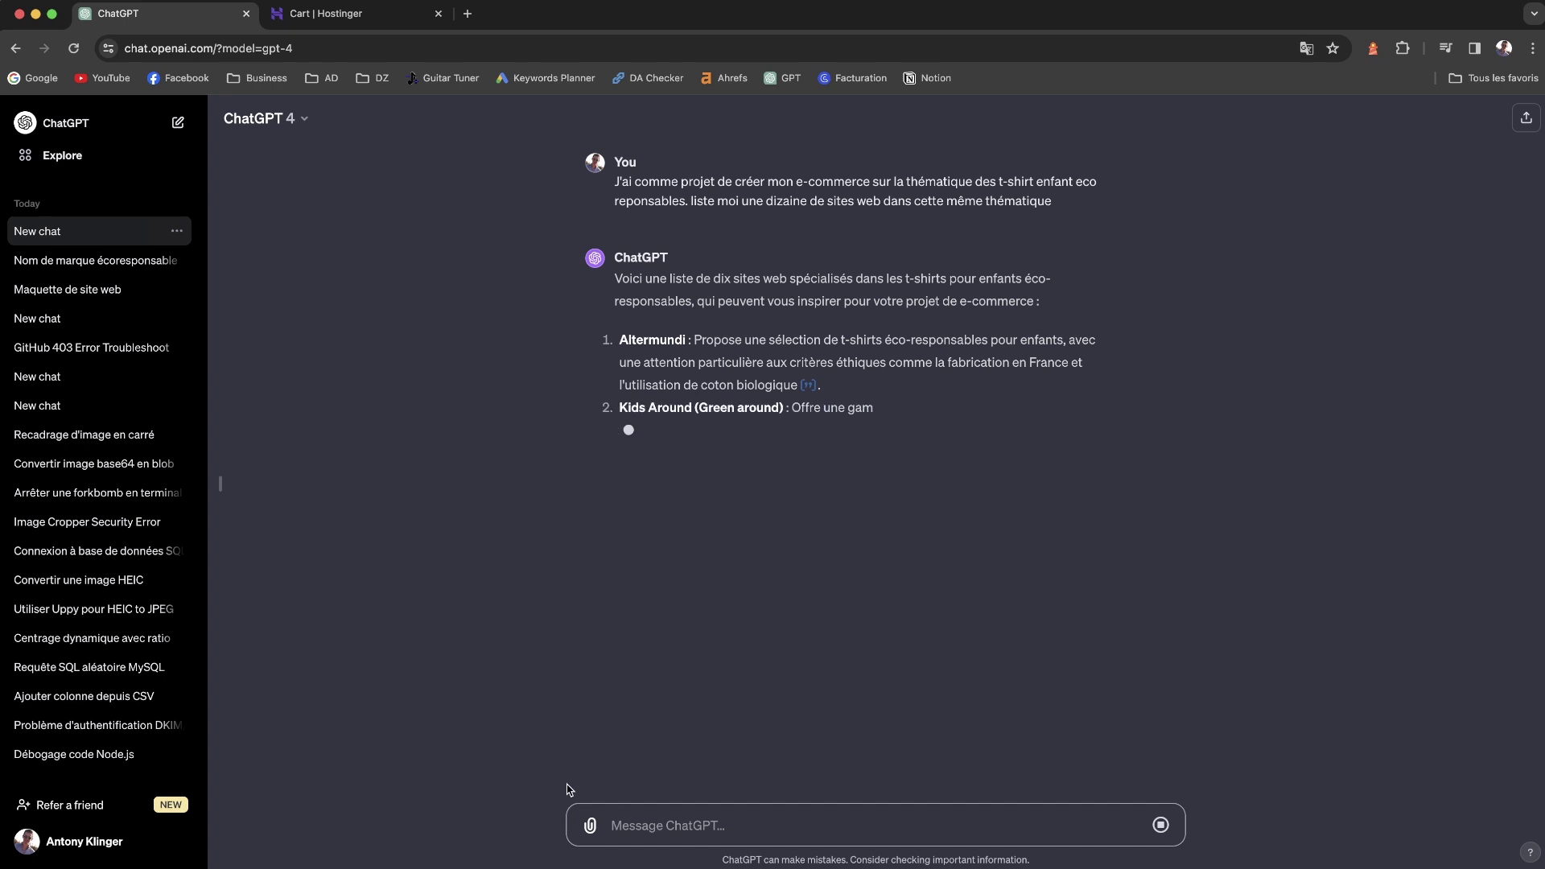
- Open the source link cited for Altermundi in the reply and switch to its children's t-shirts page
{"action": "mouse_move", "coordinate": [811, 384]}
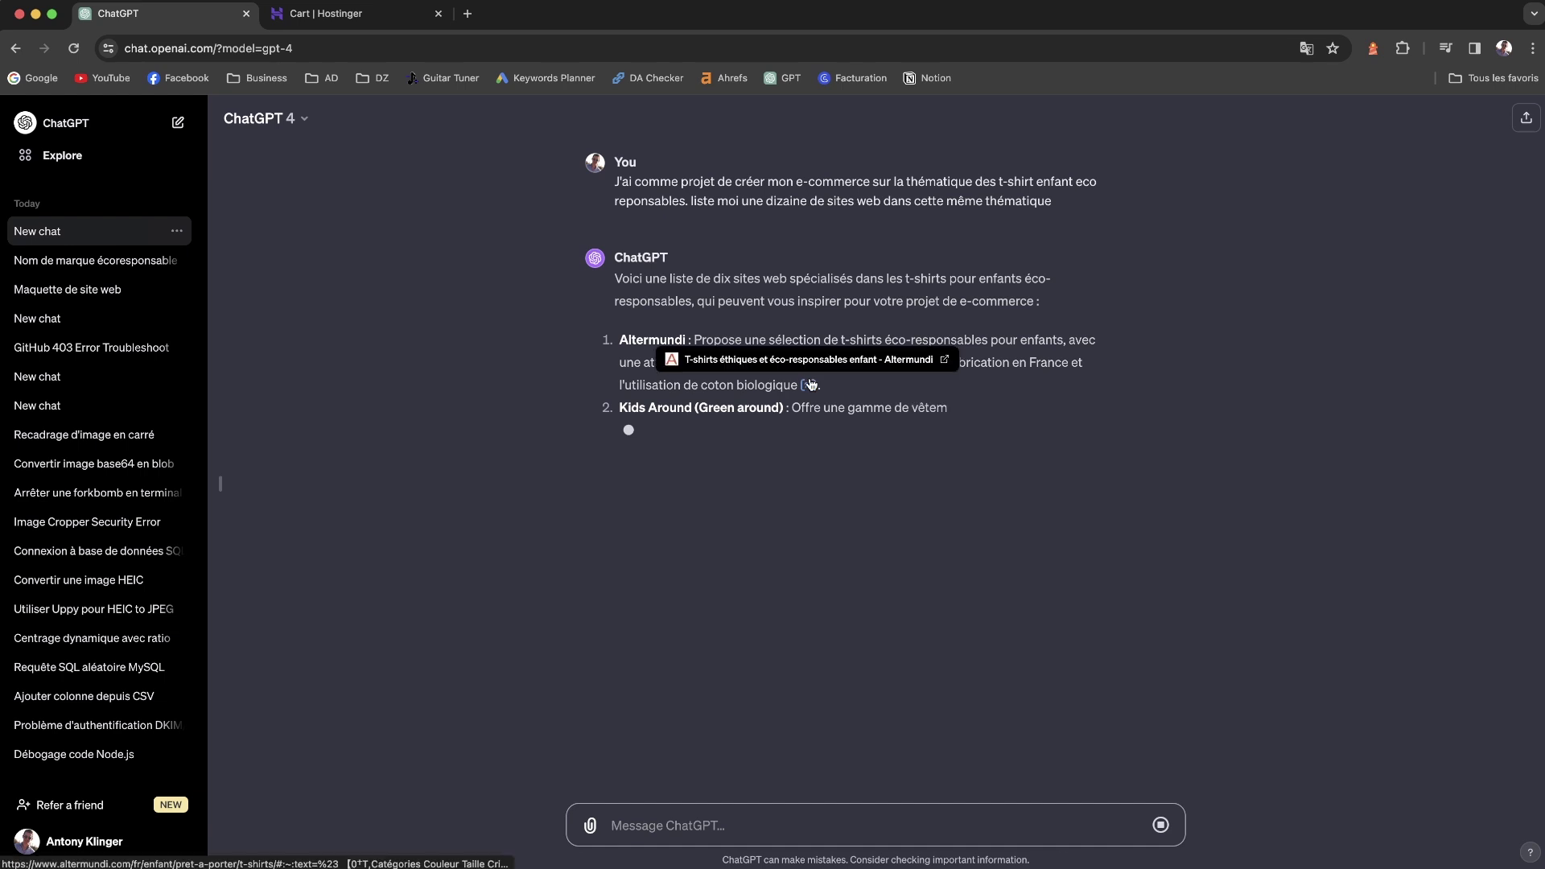
{"action": "left_click", "coordinate": [811, 385]}
{"action": "left_click", "coordinate": [393, 8]}
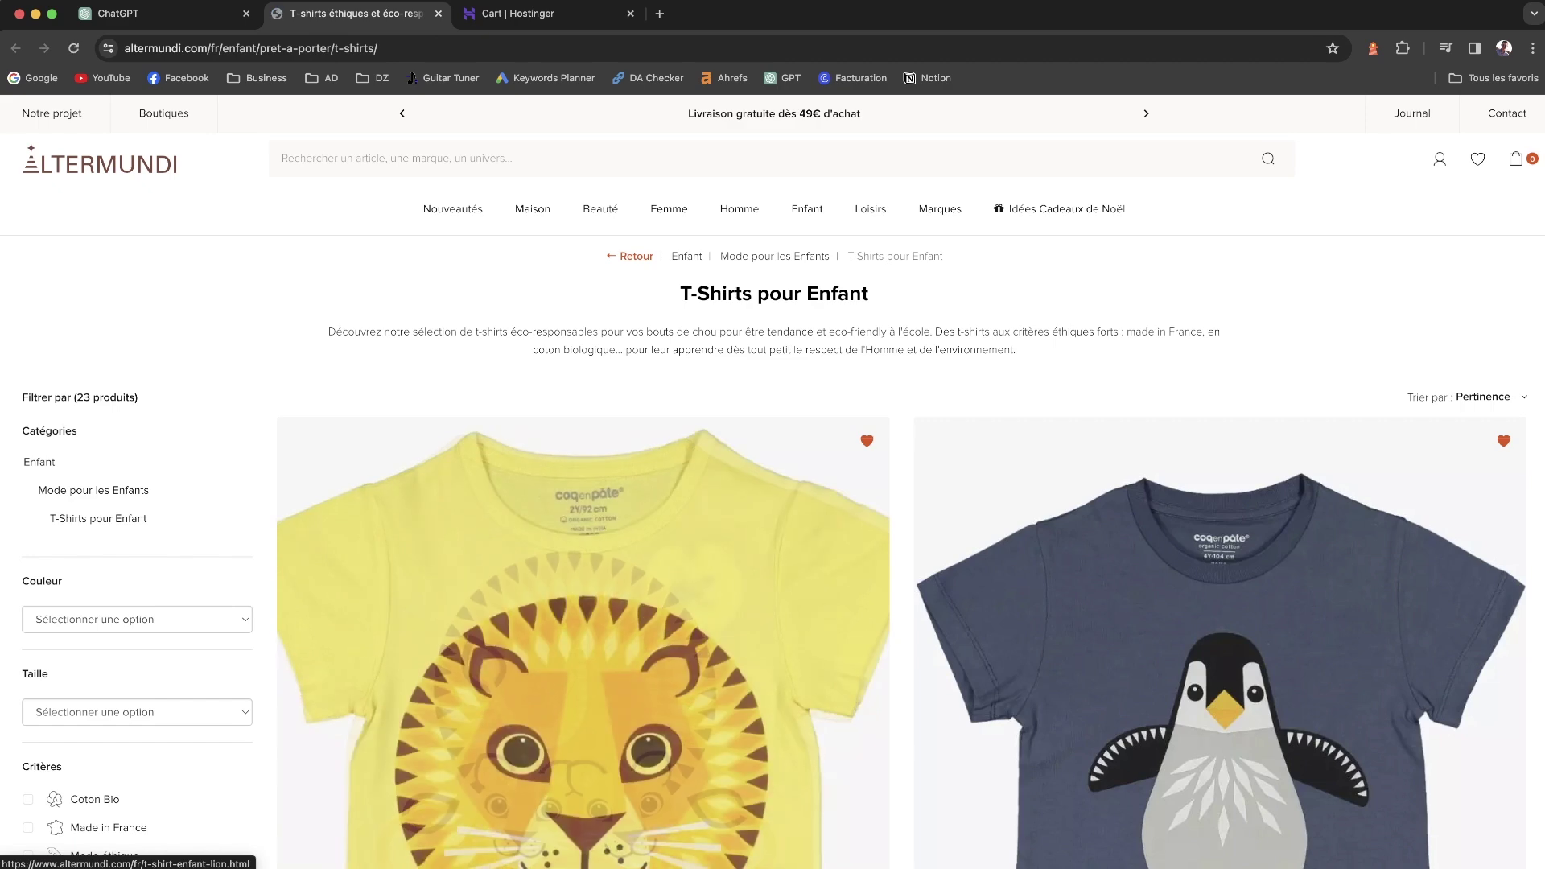
- Look through Altermundi's children's t-shirt listing to compare the designs and prices
{"action": "scroll", "coordinate": [939, 482], "scroll_direction": "down", "scroll_amount": 1}
{"action": "scroll", "coordinate": [939, 482], "scroll_direction": "down", "scroll_amount": 5}
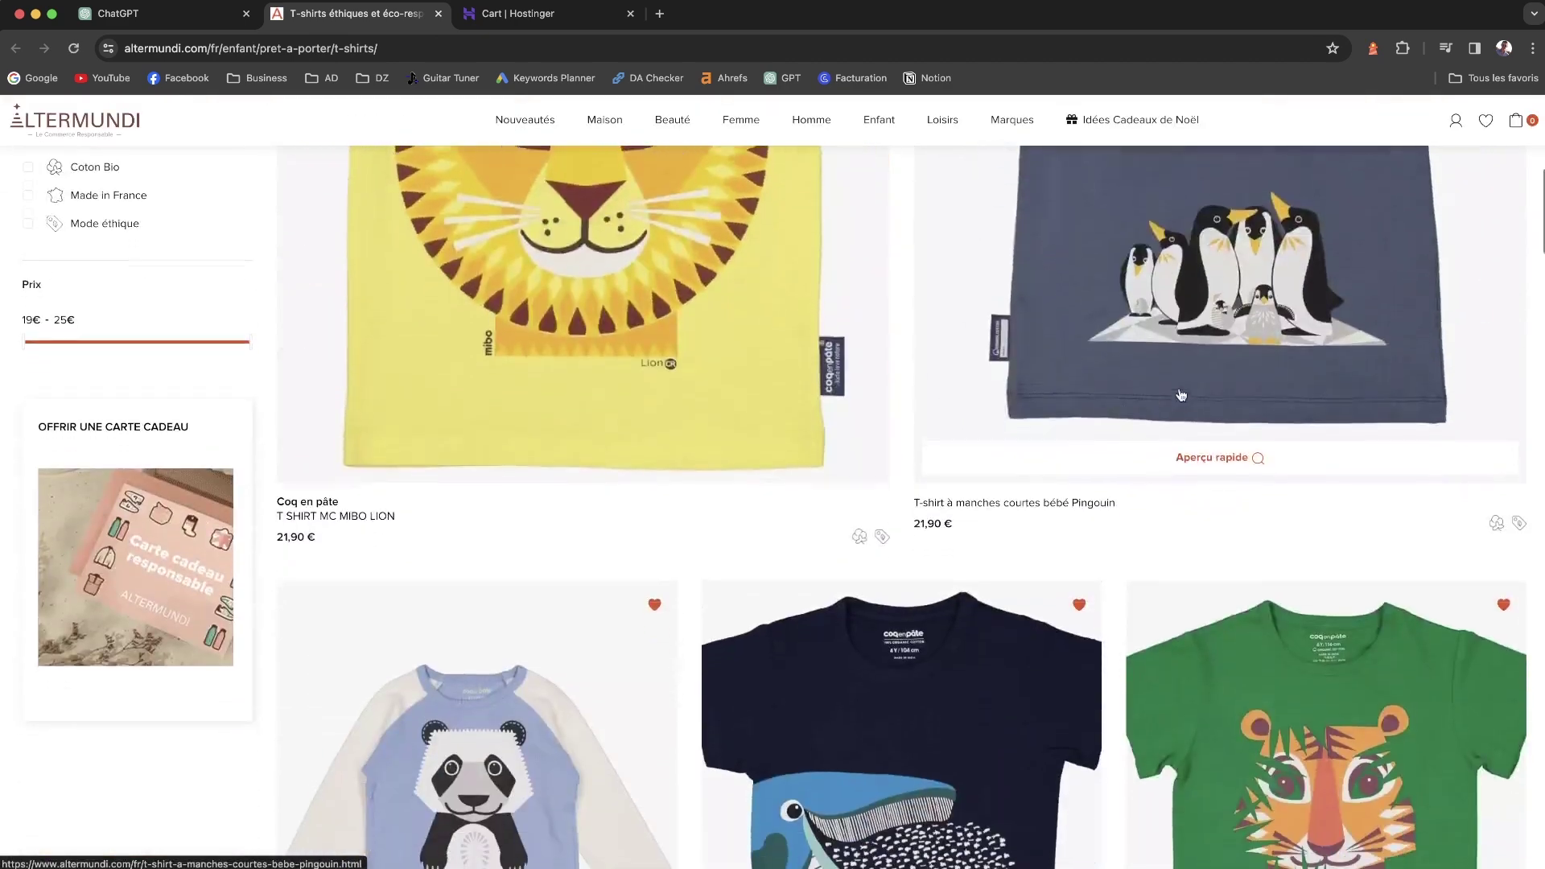
{"action": "scroll", "coordinate": [903, 683], "scroll_direction": "down", "scroll_amount": 4}
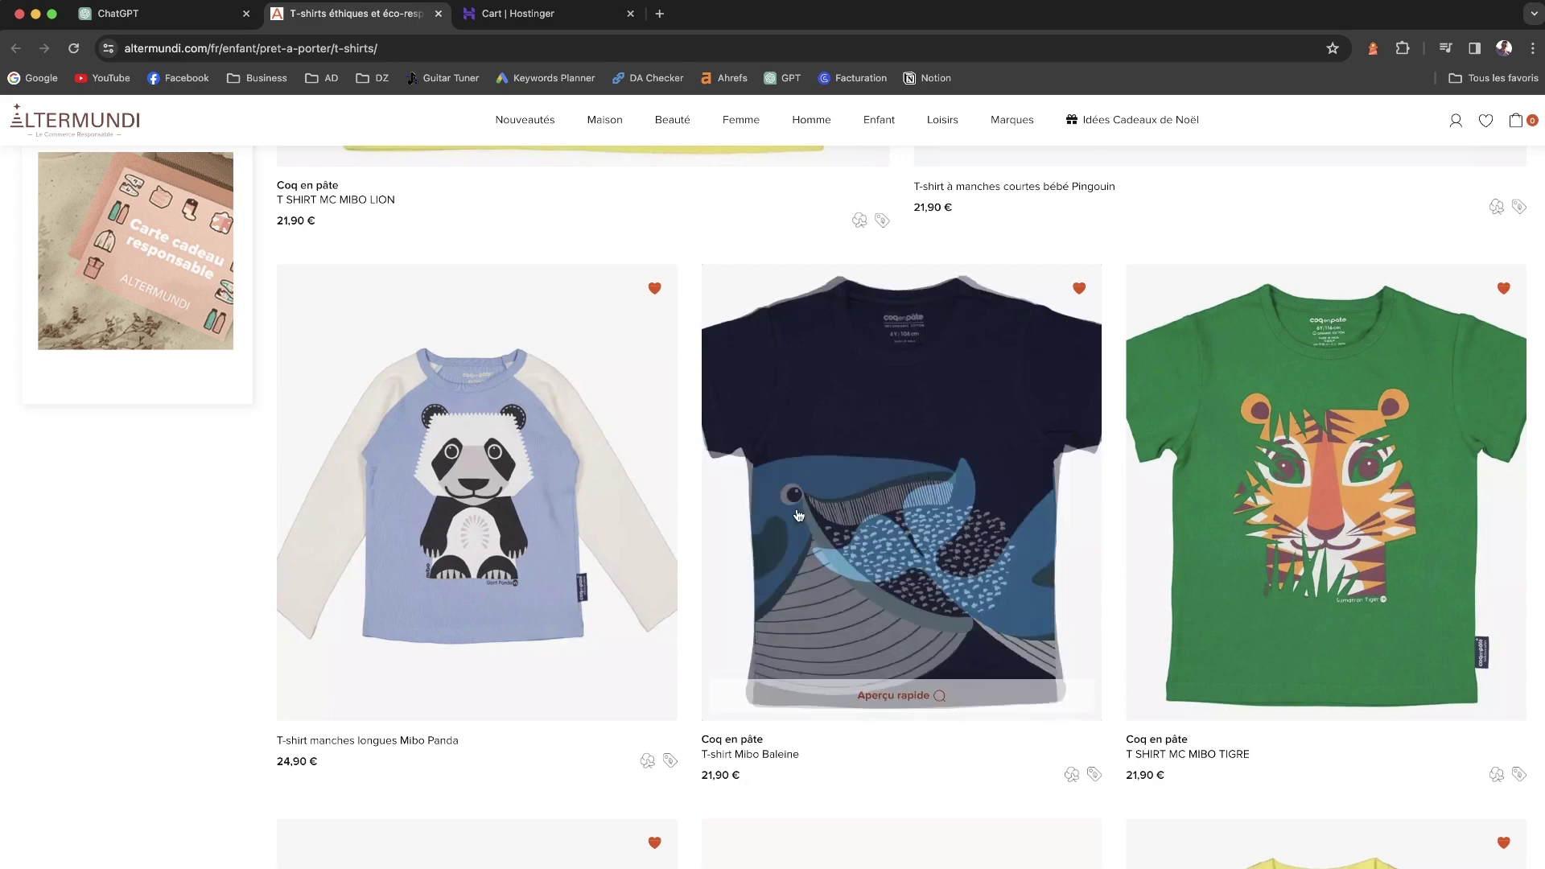
{"action": "scroll", "coordinate": [744, 784], "scroll_direction": "down", "scroll_amount": 20}
{"action": "scroll", "coordinate": [788, 577], "scroll_direction": "up", "scroll_amount": 20}
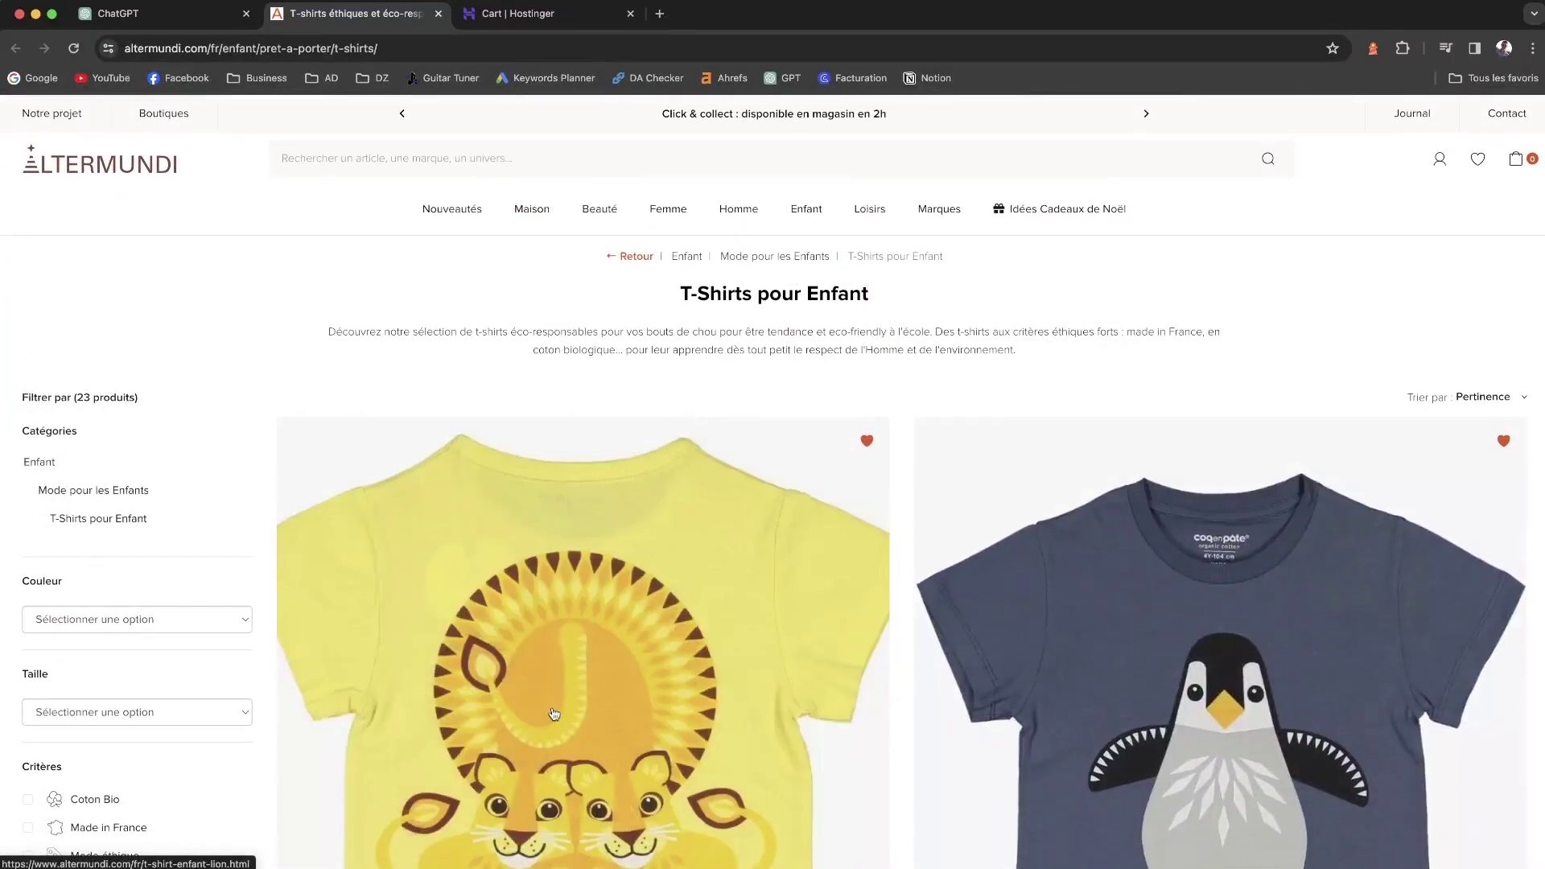
- View the yellow lion t-shirt's product page, read its Coq en Pâte brand section, and close the Altermundi page
{"action": "left_click", "coordinate": [555, 700]}
{"action": "scroll", "coordinate": [966, 607], "scroll_direction": "down", "scroll_amount": 20}
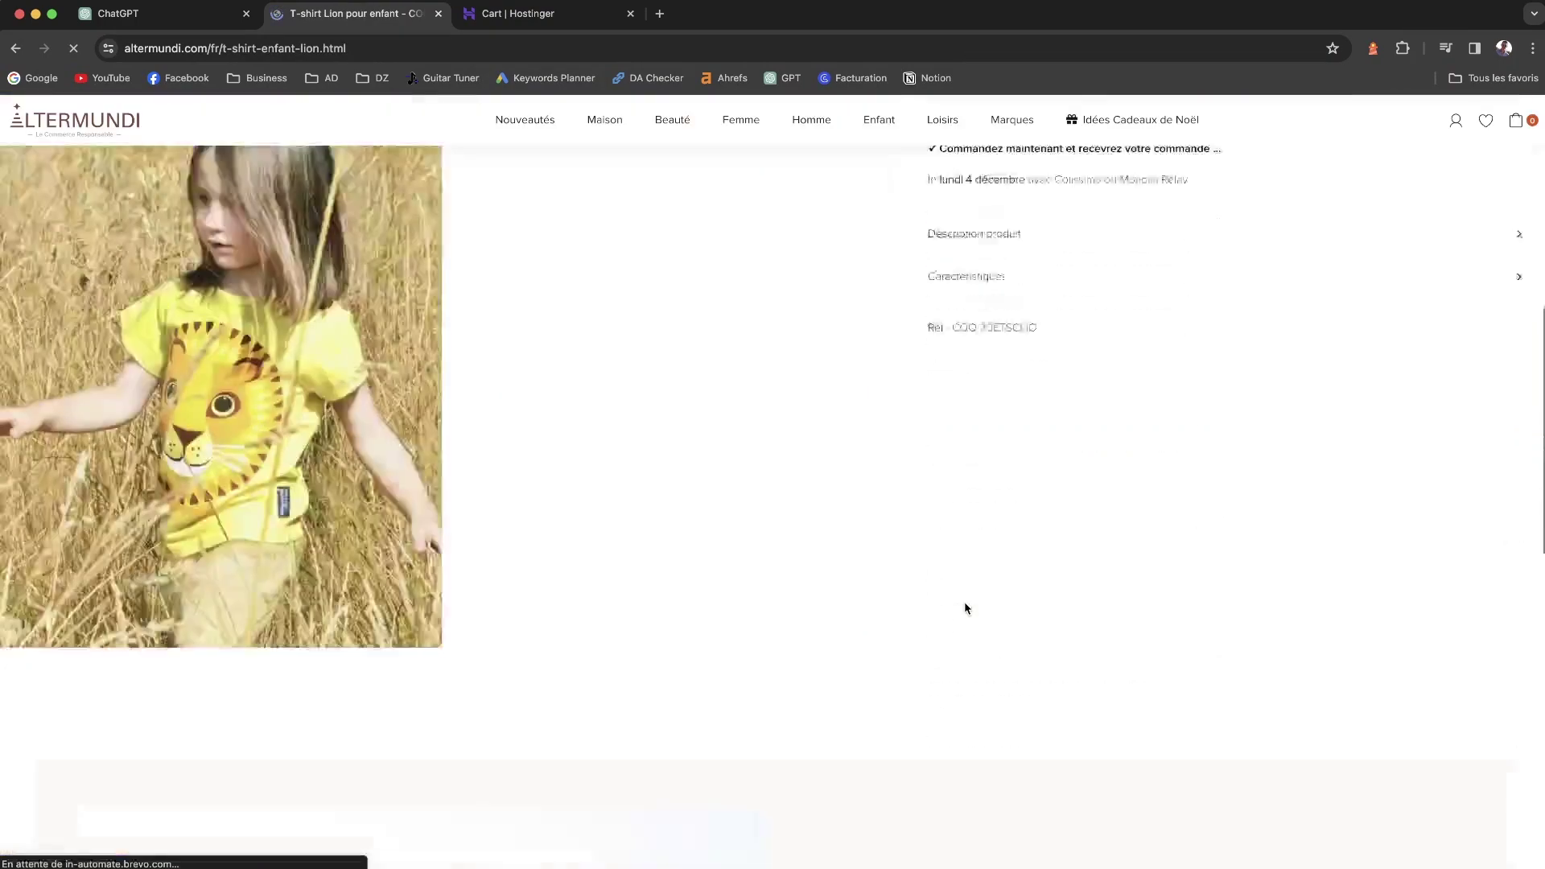
{"action": "scroll", "coordinate": [624, 542], "scroll_direction": "up", "scroll_amount": 8}
{"action": "scroll", "coordinate": [629, 547], "scroll_direction": "up", "scroll_amount": 3}
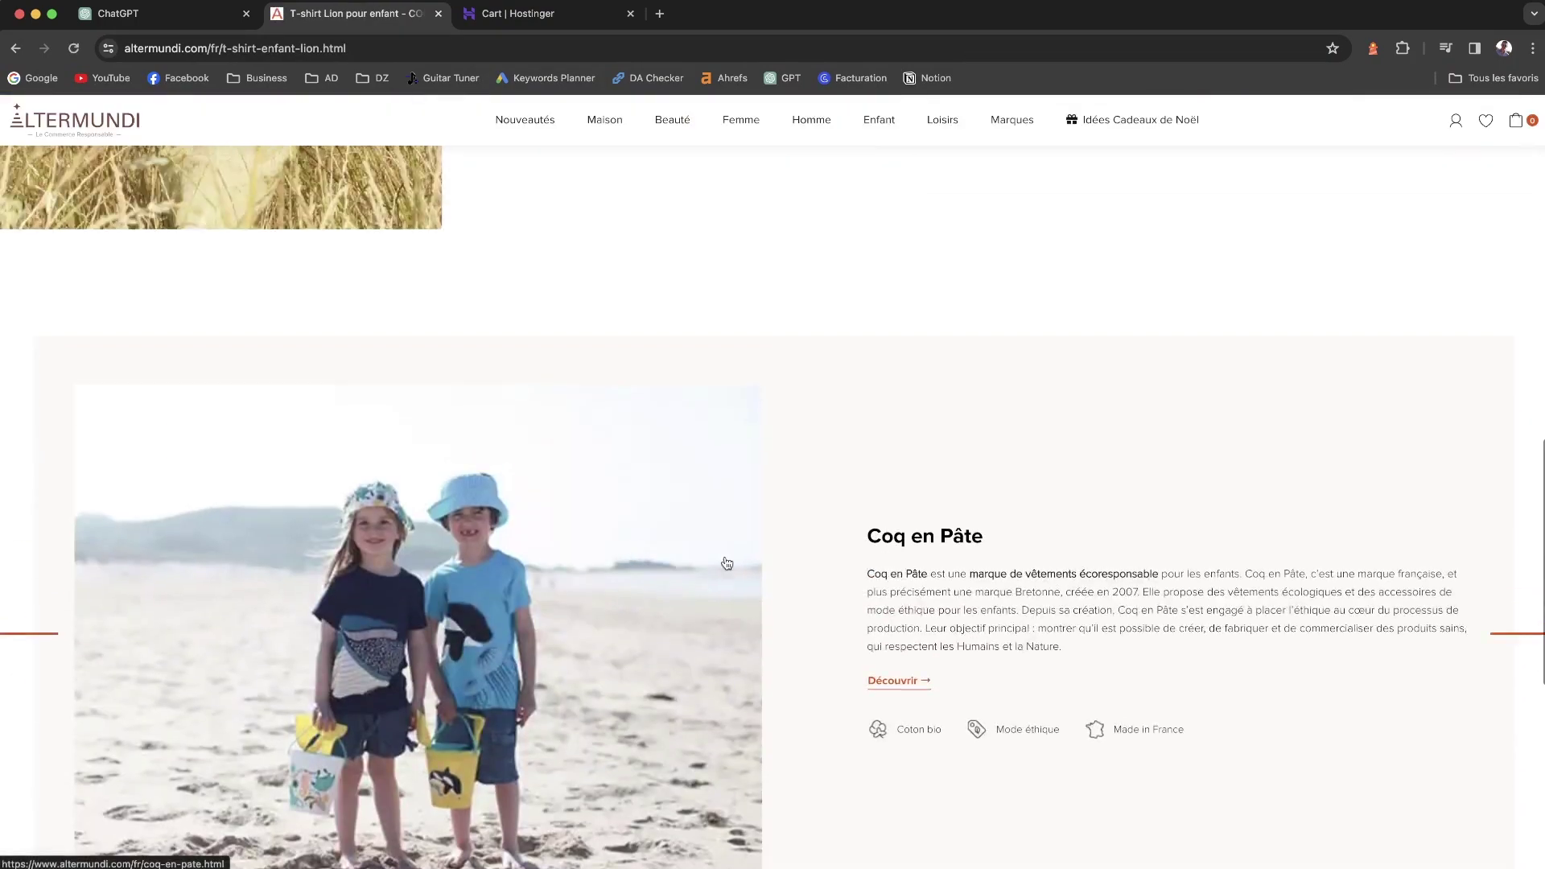
{"action": "left_click_drag", "start_coordinate": [911, 536], "coordinate": [1166, 647]}
{"action": "left_click", "coordinate": [966, 551]}
{"action": "scroll", "coordinate": [965, 551], "scroll_direction": "up", "scroll_amount": 10}
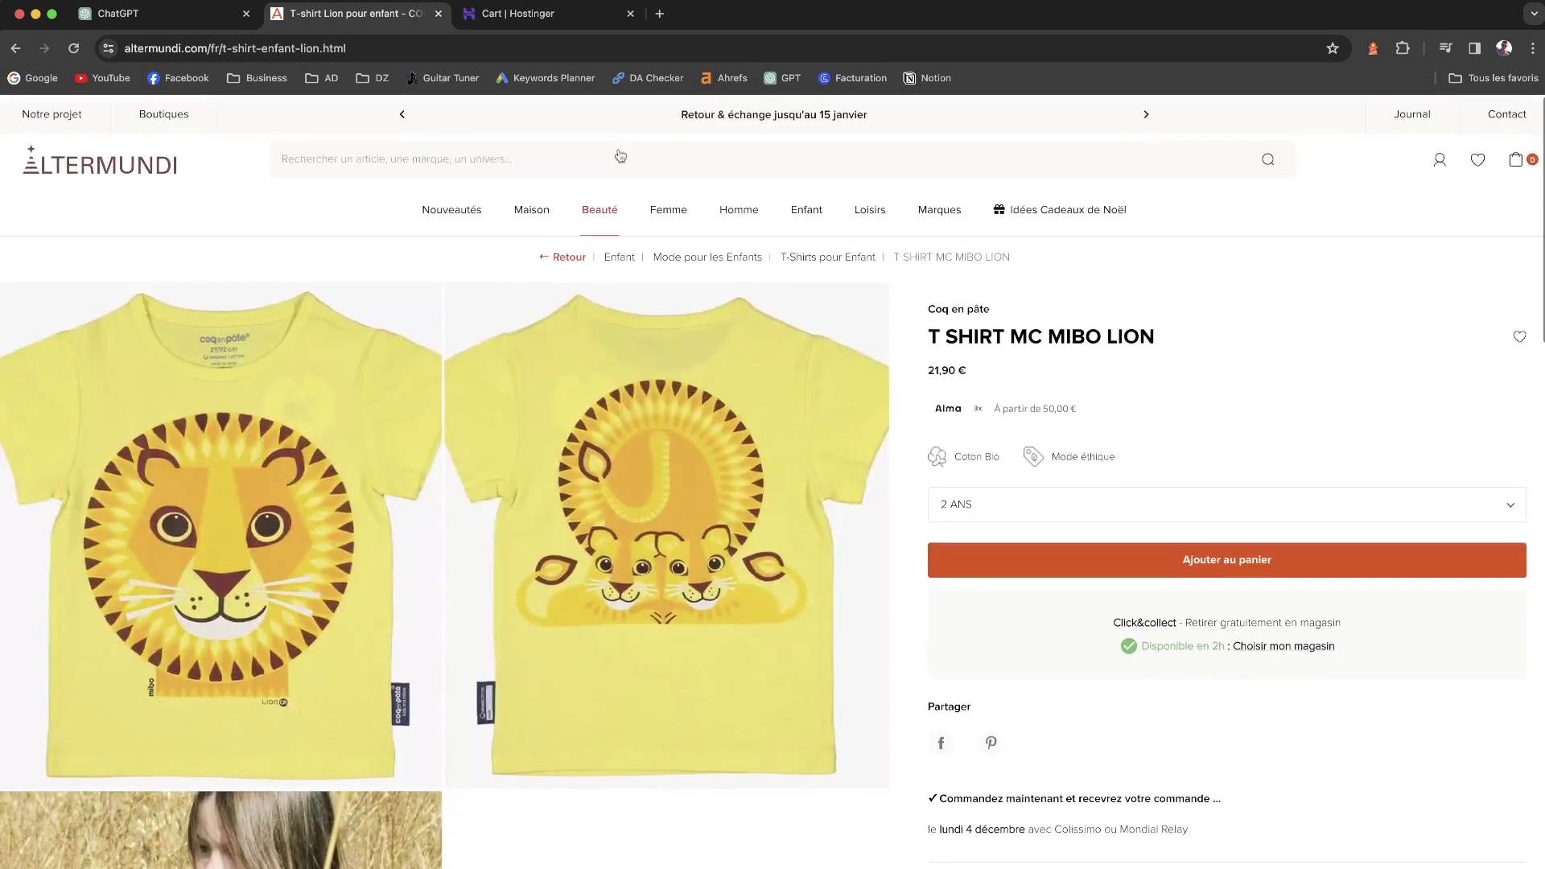
{"action": "left_click", "coordinate": [437, 14]}
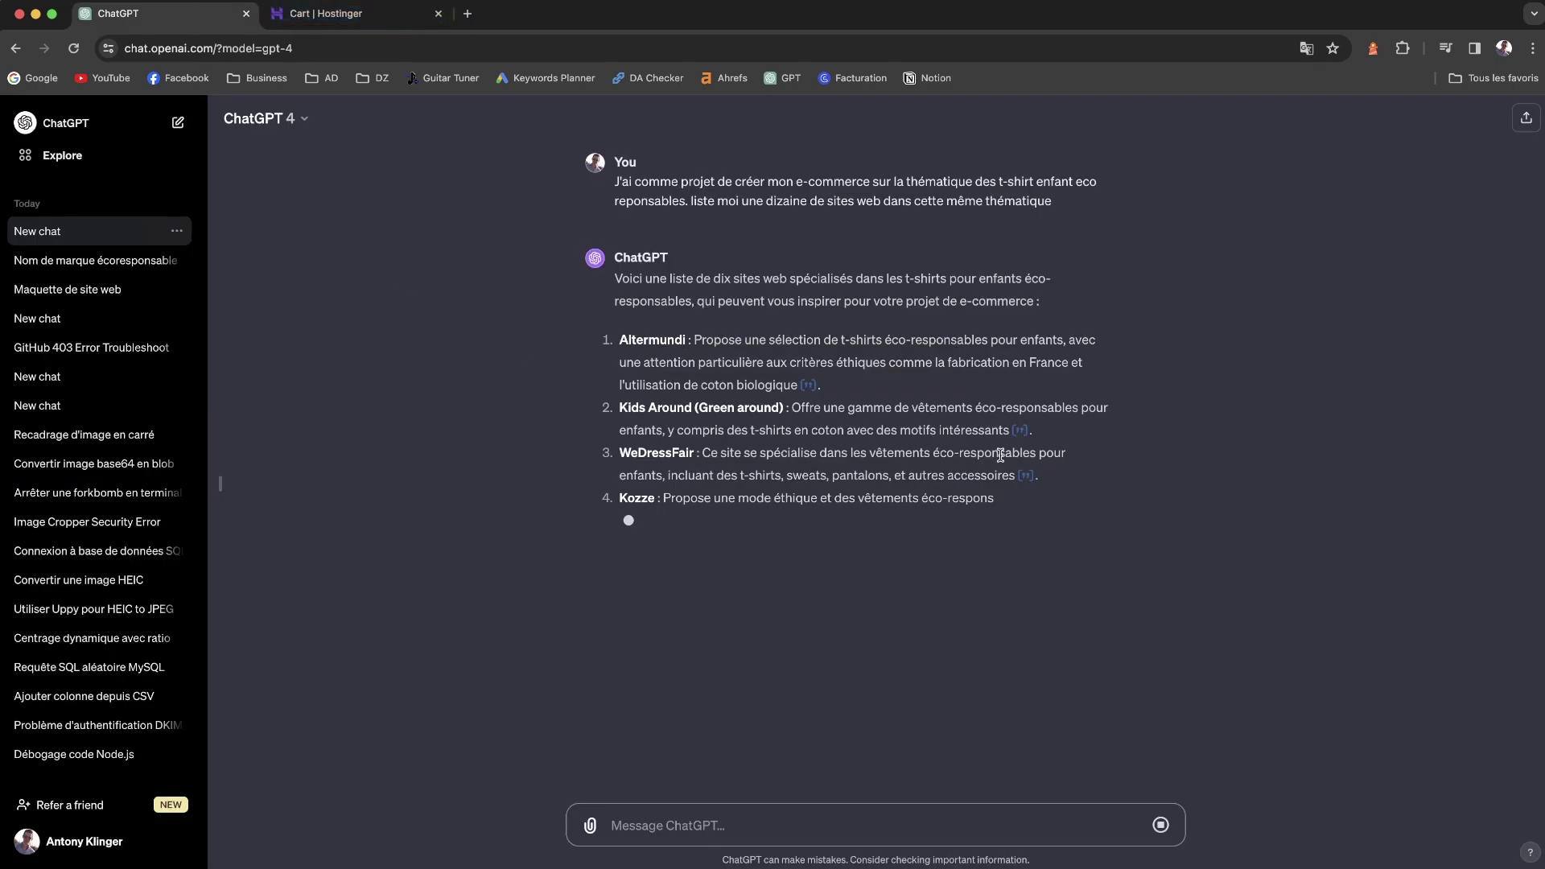
- Open the source links cited for Kids Around and WeDressFair, and close the Kids Around page to leave WeDressFair showing
{"action": "left_click", "coordinate": [1019, 430]}
{"action": "left_click", "coordinate": [1026, 474]}
{"action": "key", "text": "ctrl+Tab"}
{"action": "scroll", "coordinate": [548, 445], "scroll_direction": "down", "scroll_amount": 15}
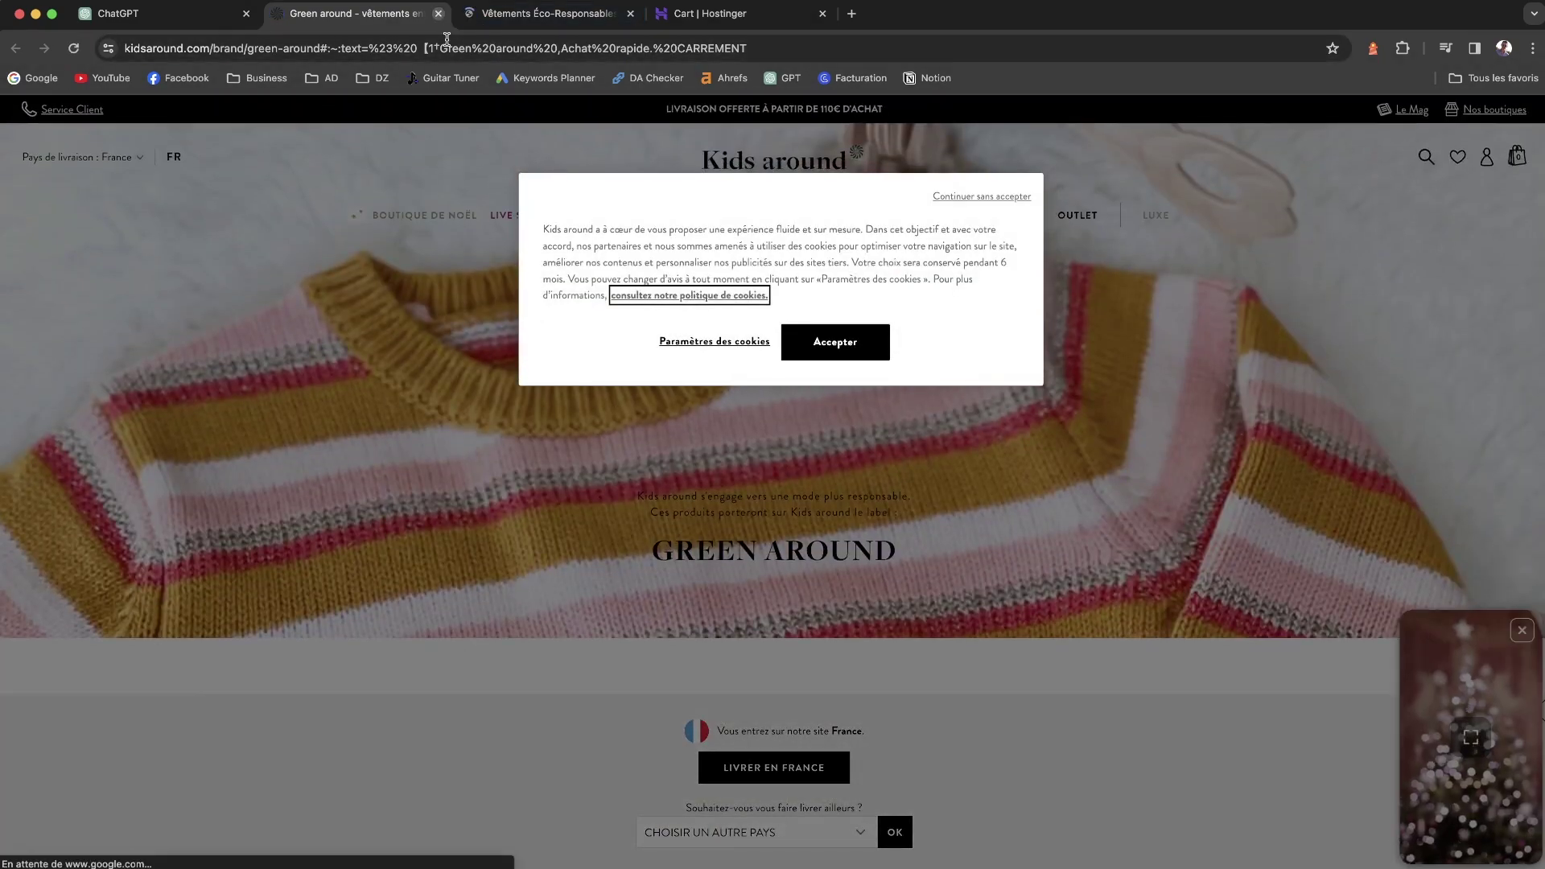
{"action": "left_click", "coordinate": [437, 14]}
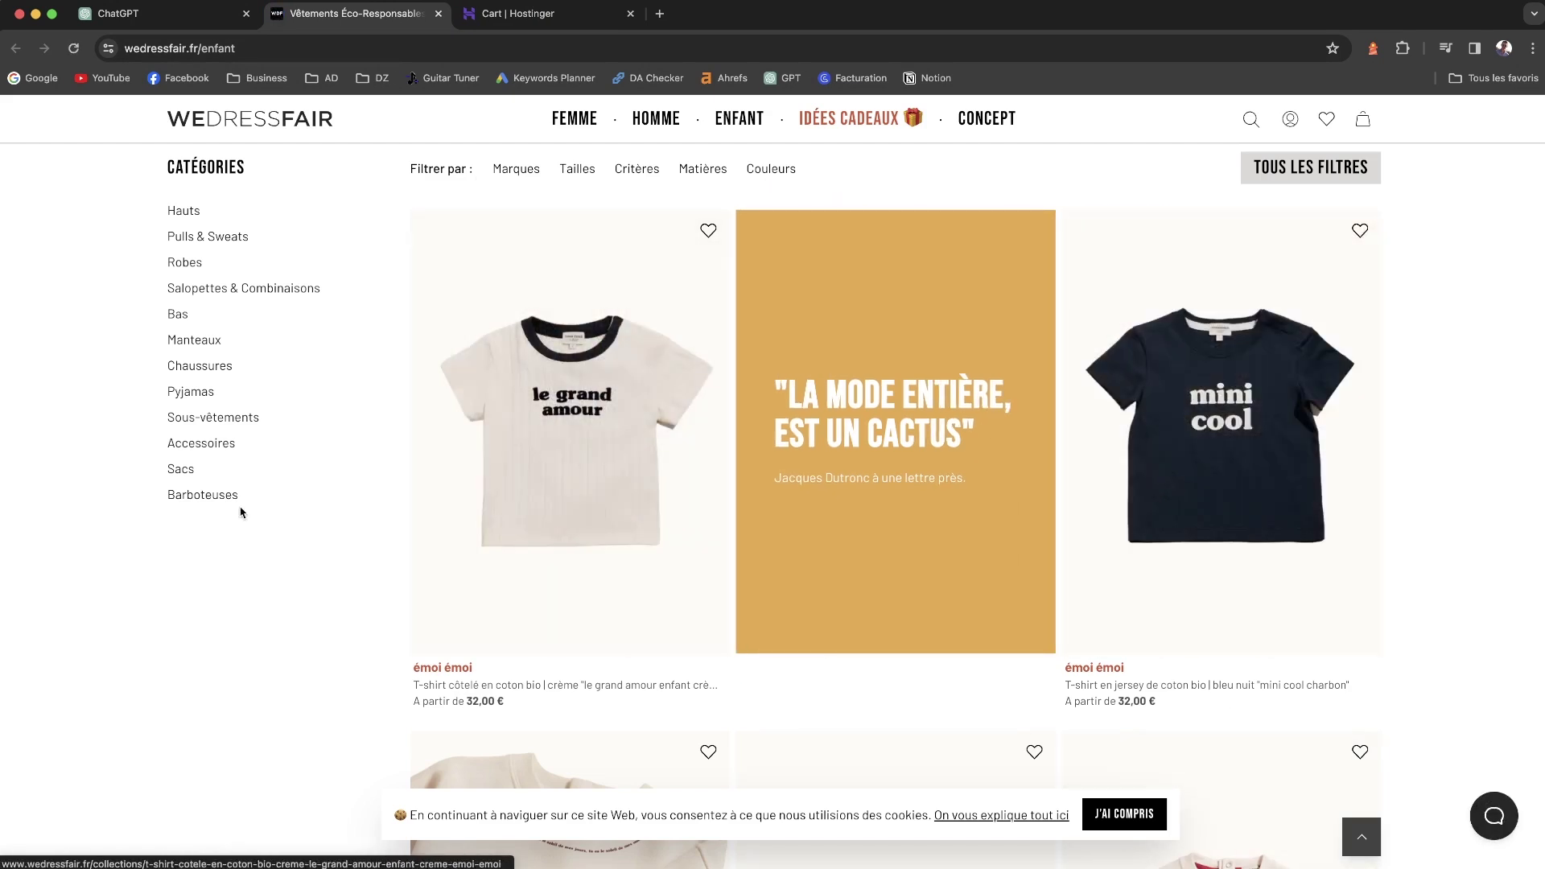
- Examine the product range and prices in WeDressFair's children's listing
{"action": "scroll", "coordinate": [570, 670], "scroll_direction": "down", "scroll_amount": 7}
{"action": "scroll", "coordinate": [571, 670], "scroll_direction": "down", "scroll_amount": 20}
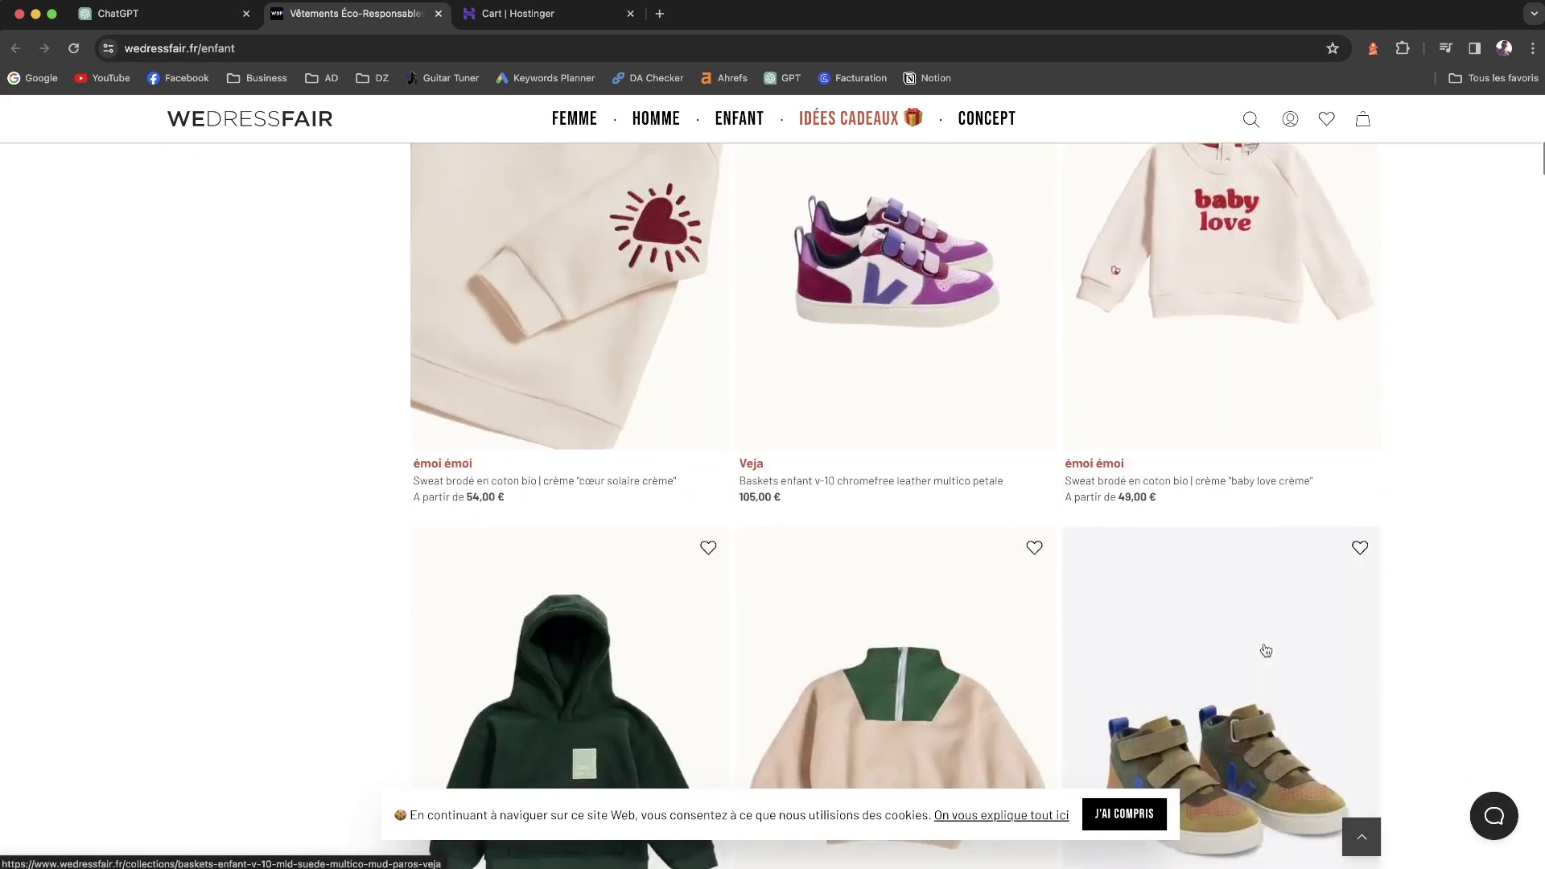
{"action": "scroll", "coordinate": [767, 655], "scroll_direction": "down", "scroll_amount": 12}
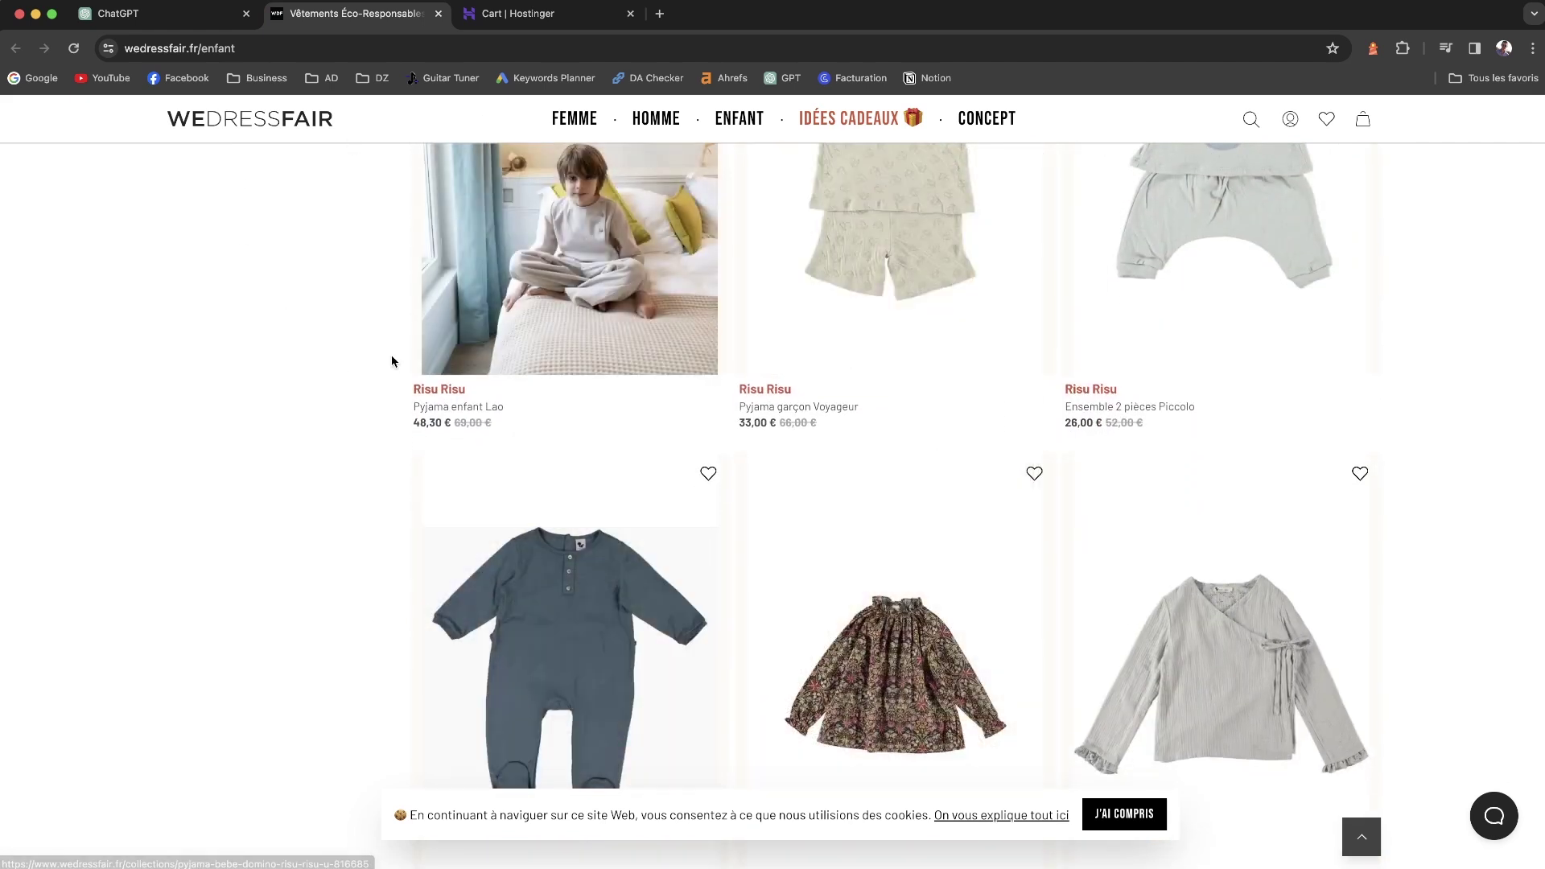
{"action": "scroll", "coordinate": [377, 358], "scroll_direction": "up", "scroll_amount": 2}
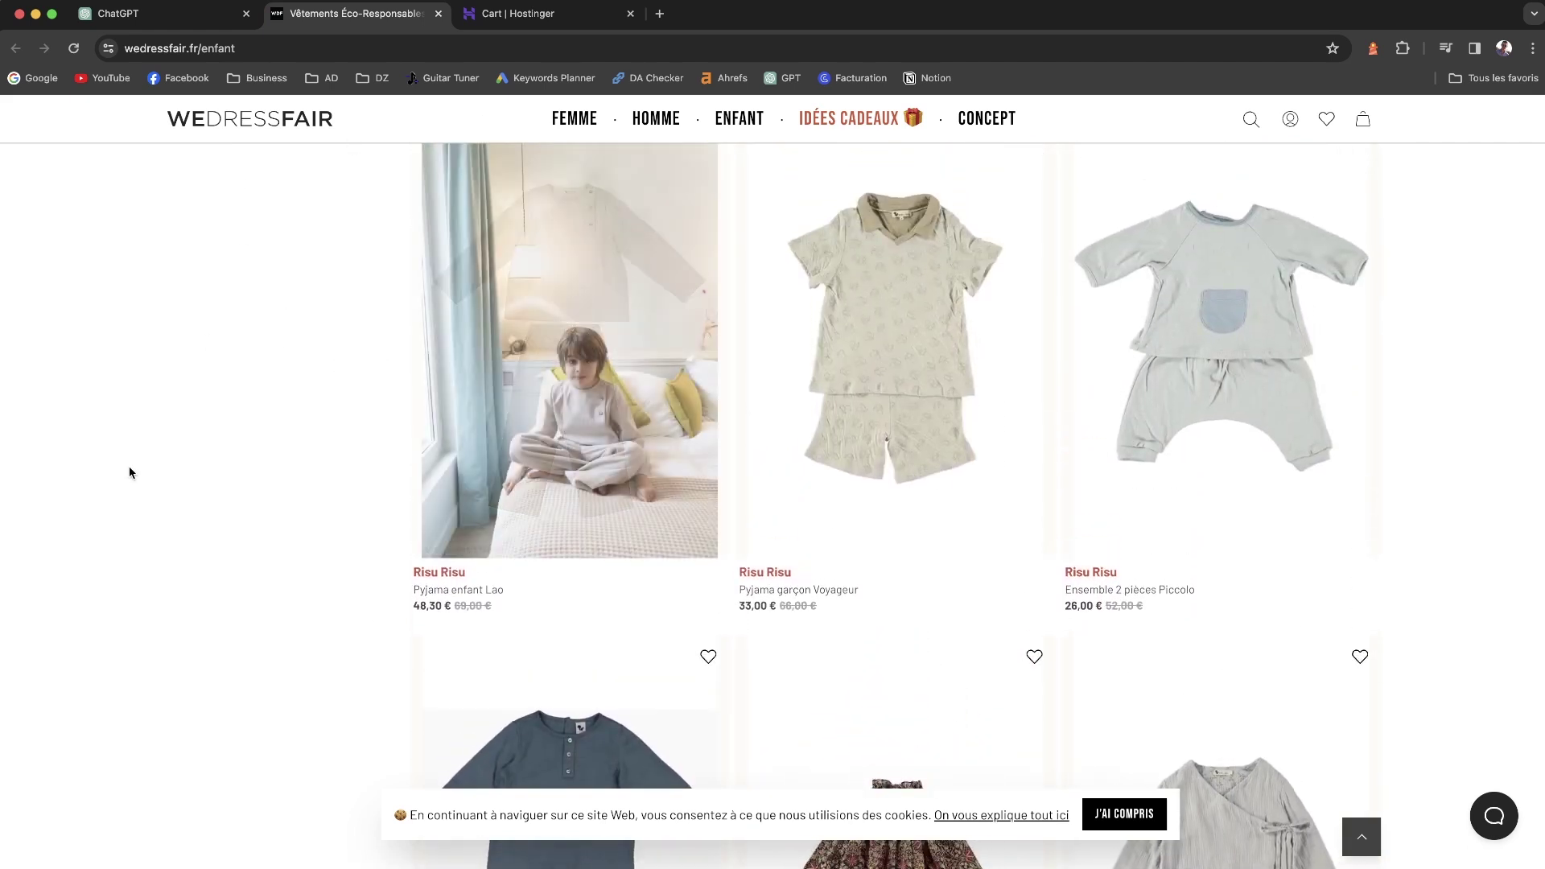
{"action": "scroll", "coordinate": [375, 439], "scroll_direction": "down", "scroll_amount": 12}
{"action": "scroll", "coordinate": [371, 444], "scroll_direction": "down", "scroll_amount": 20}
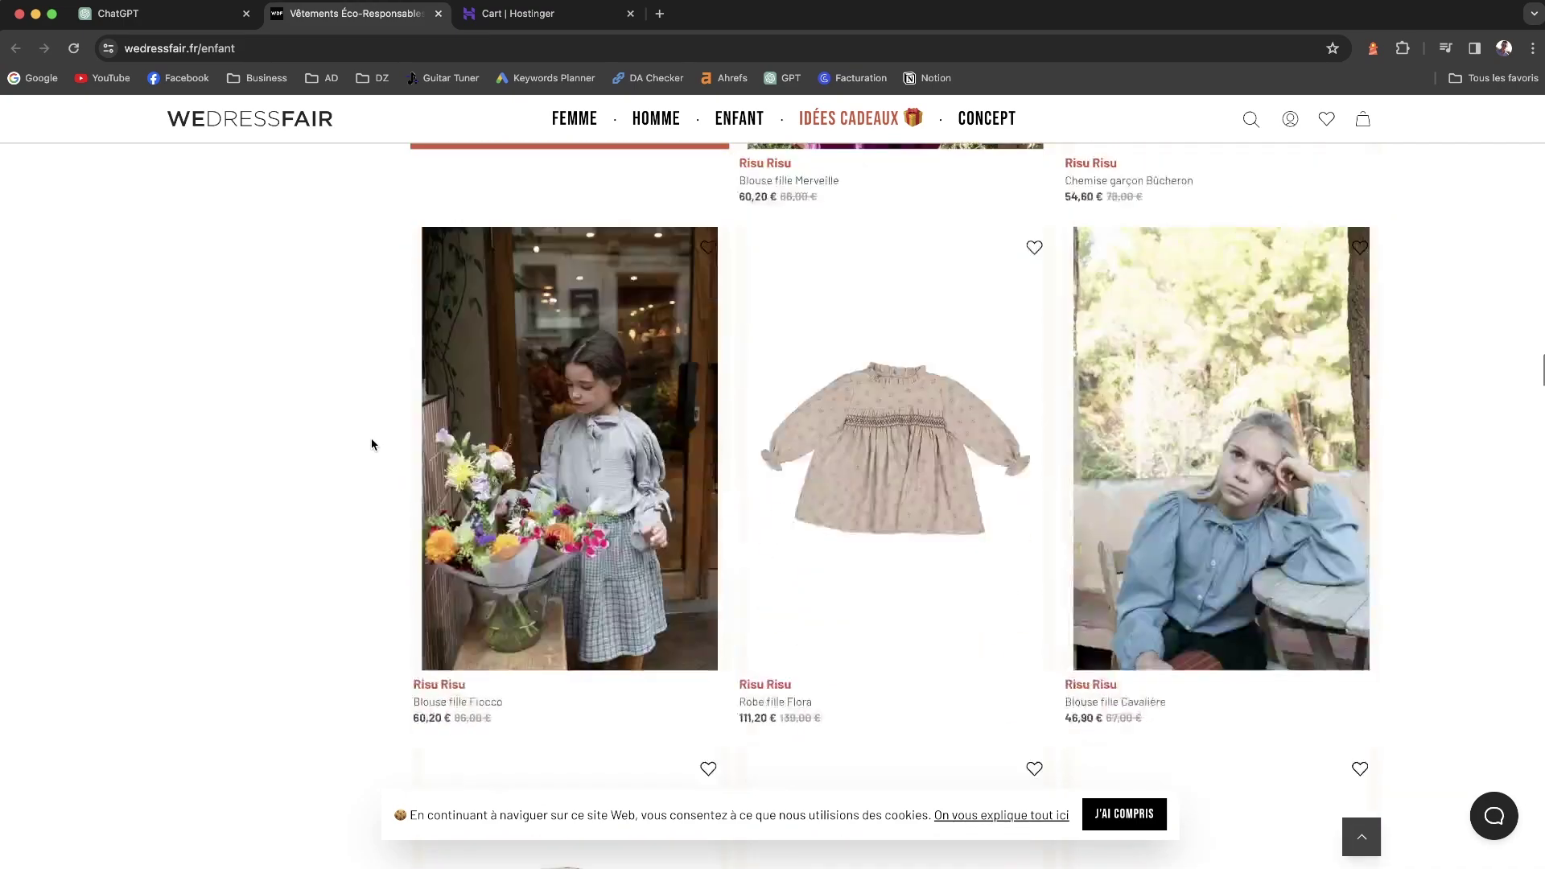
{"action": "scroll", "coordinate": [385, 422], "scroll_direction": "down", "scroll_amount": 13}
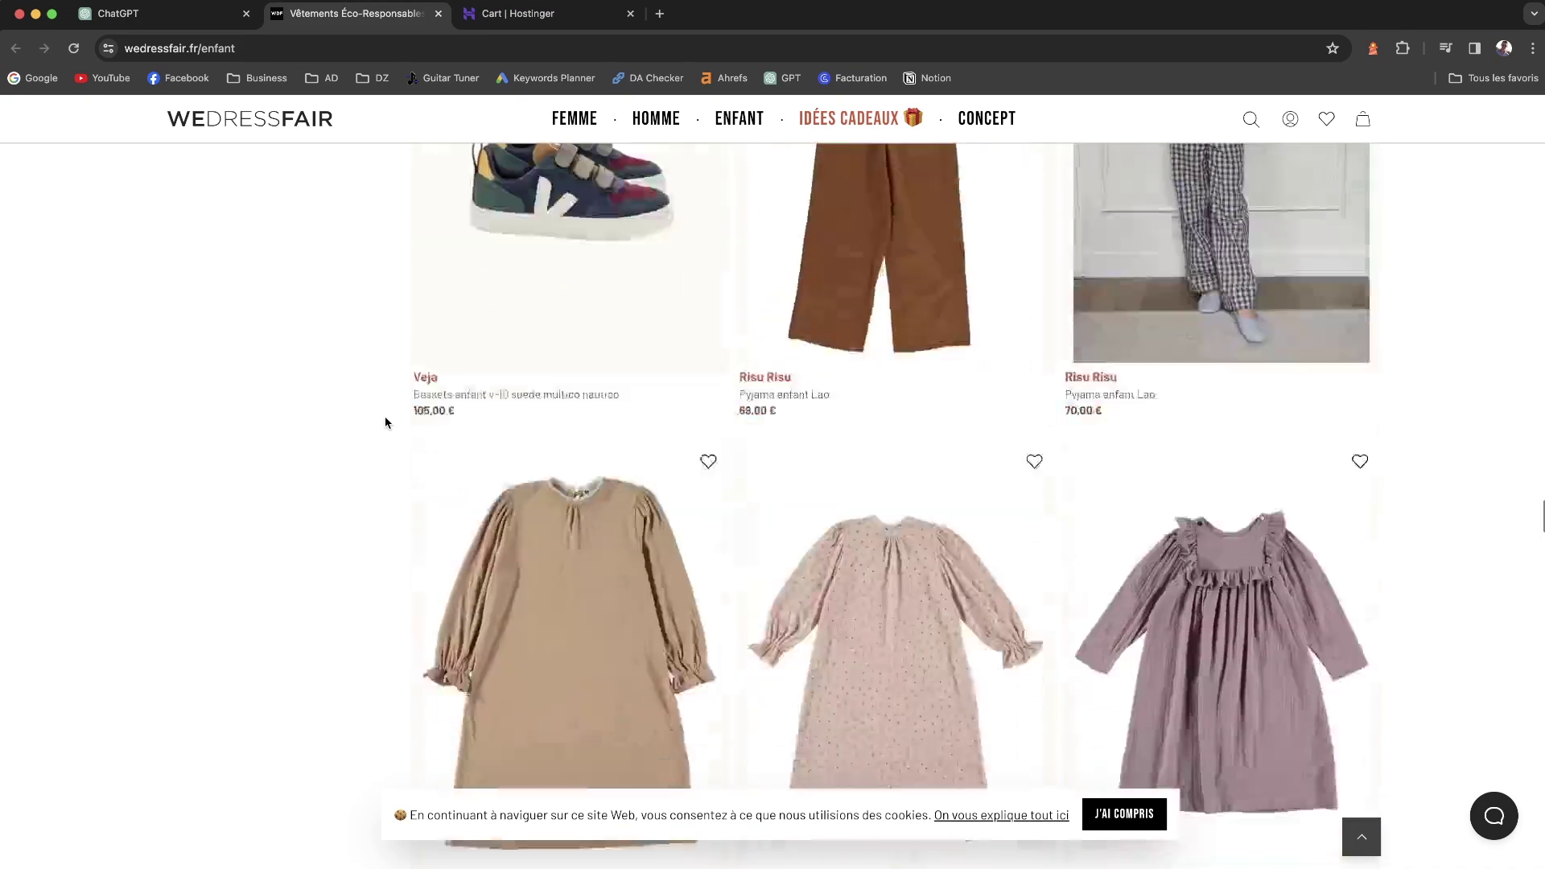
{"action": "scroll", "coordinate": [240, 473], "scroll_direction": "down", "scroll_amount": 5}
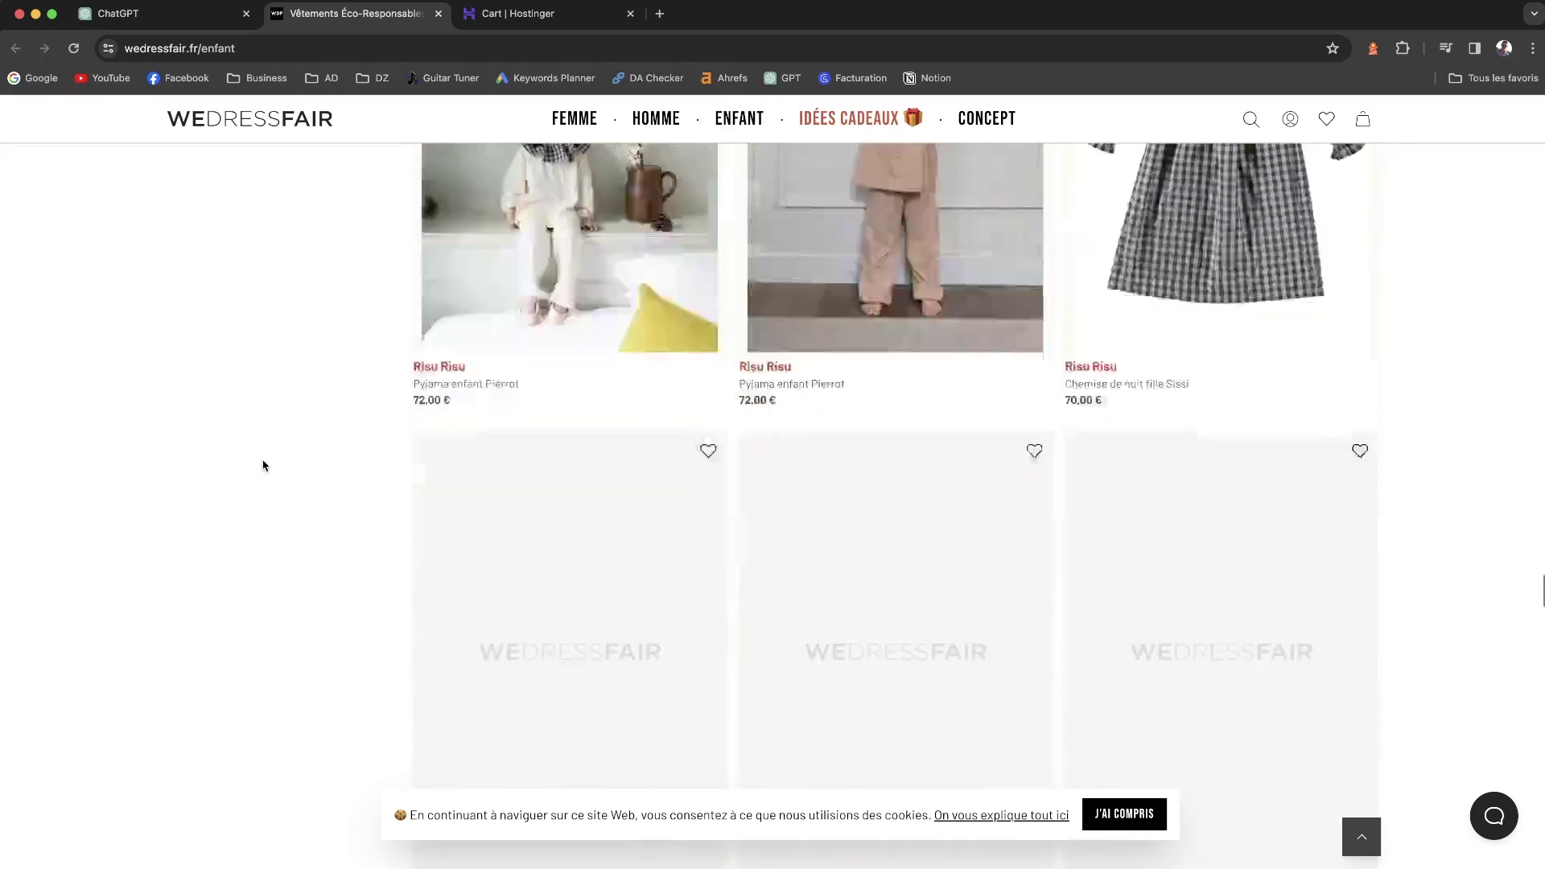
- Read the coloured slogan tiles placed among WeDressFair's children's products, and close the site to return to ChatGPT
{"action": "left_click", "coordinate": [1068, 326]}
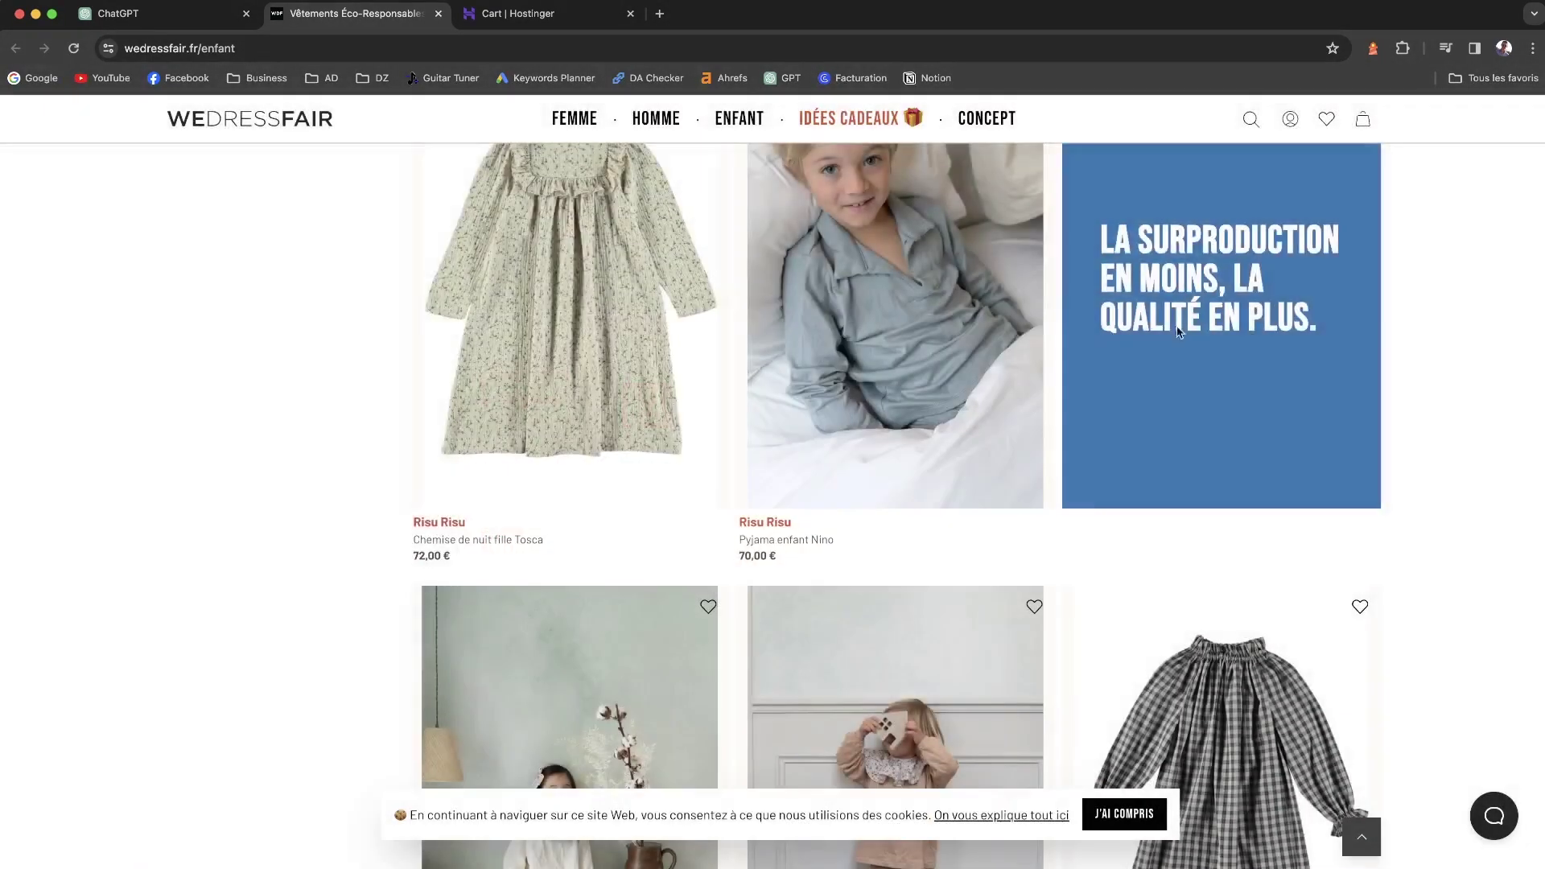
{"action": "left_click_drag", "start_coordinate": [1398, 366], "coordinate": [1104, 270]}
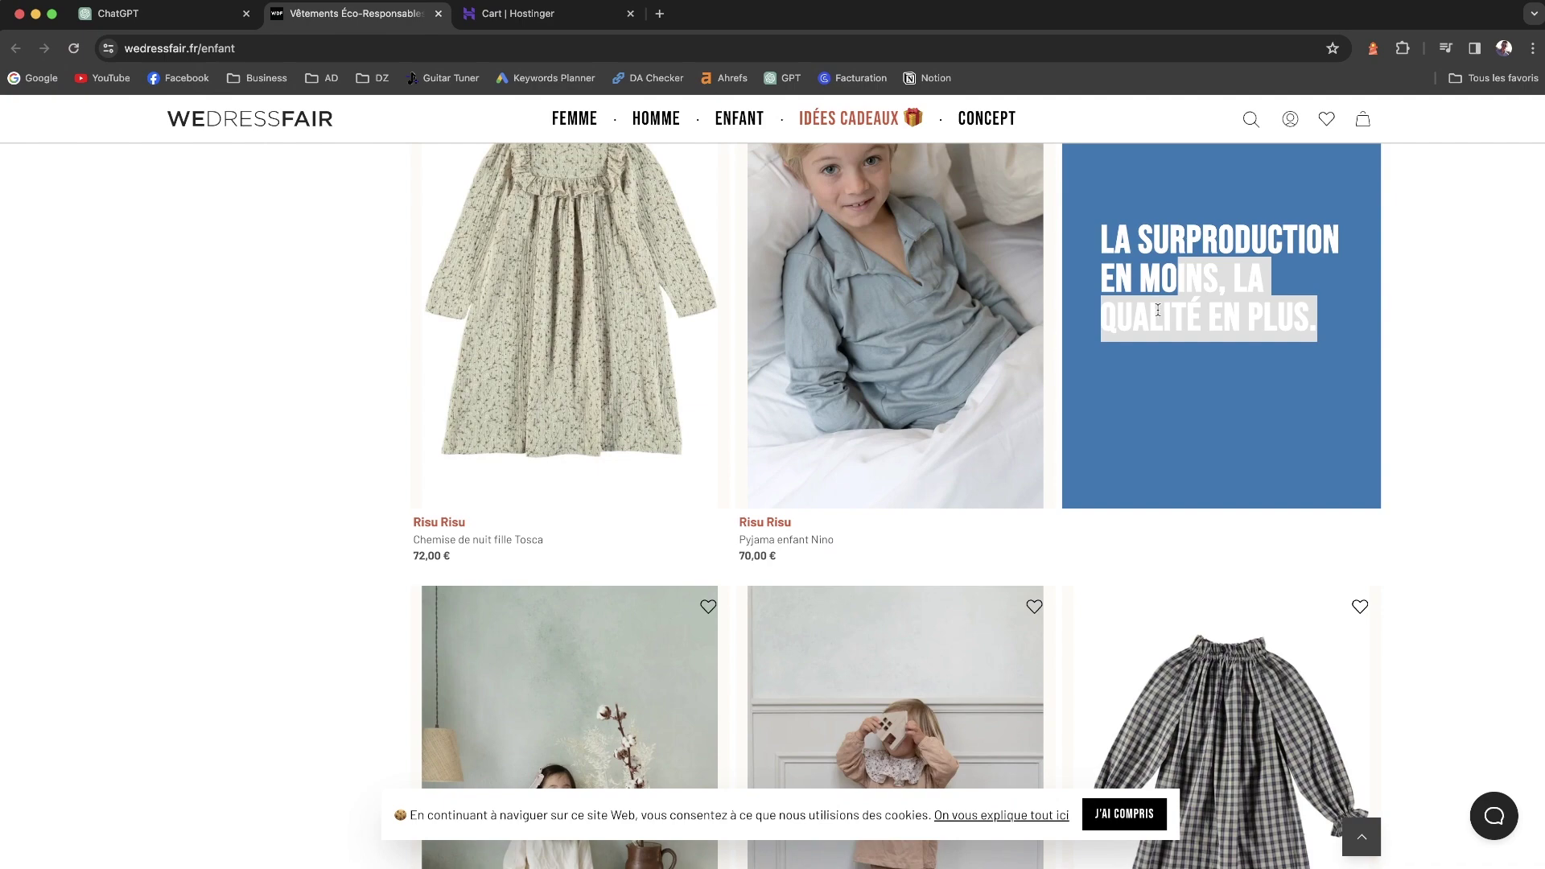
{"action": "left_click", "coordinate": [1179, 320]}
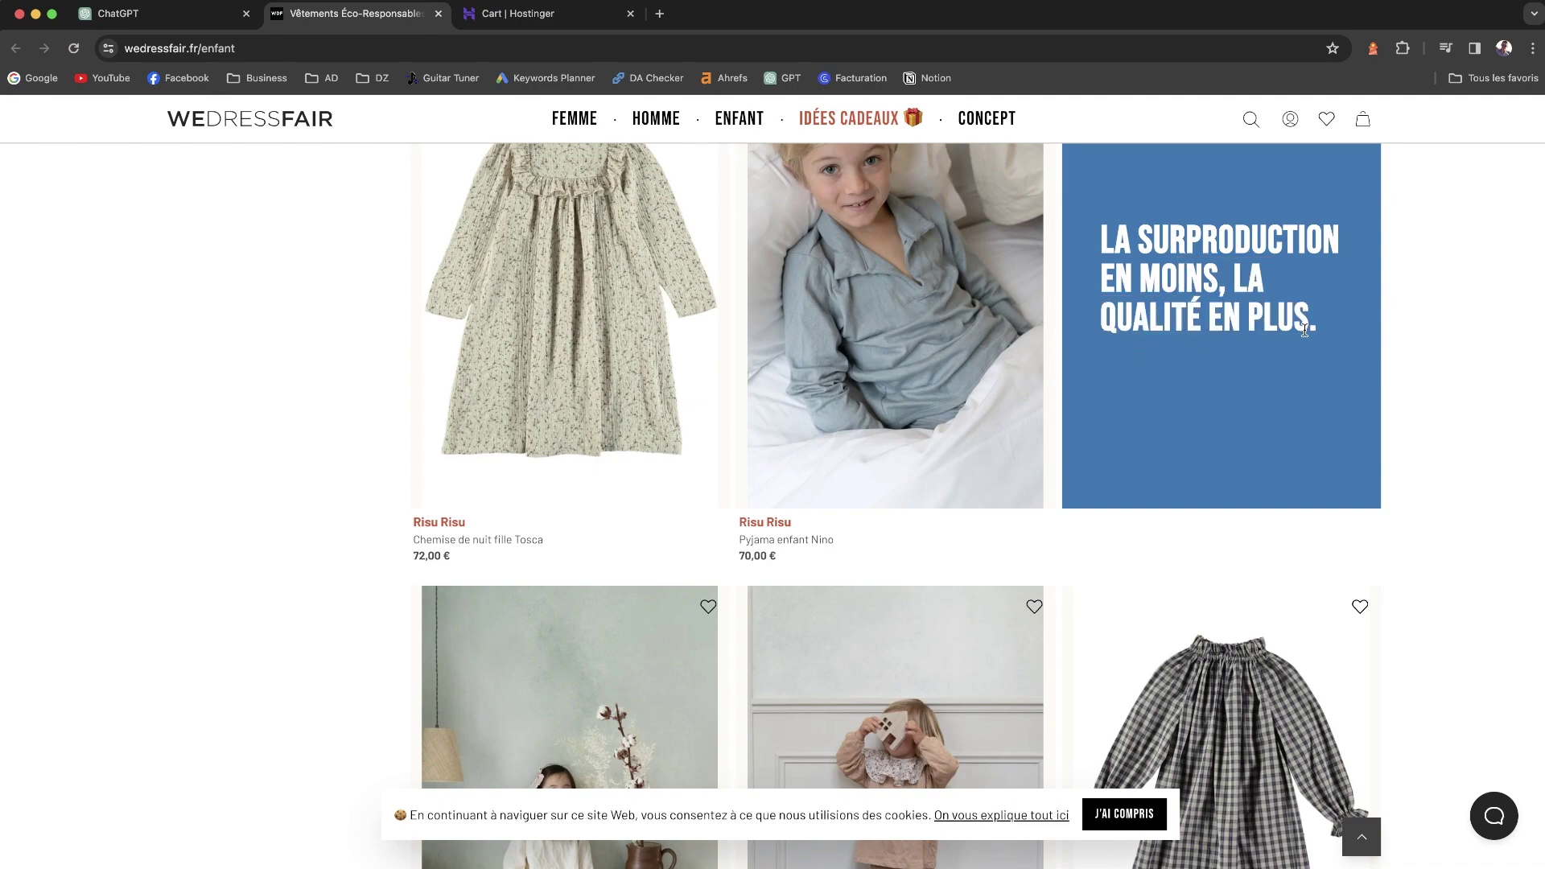
{"action": "scroll", "coordinate": [1304, 330], "scroll_direction": "up", "scroll_amount": 15}
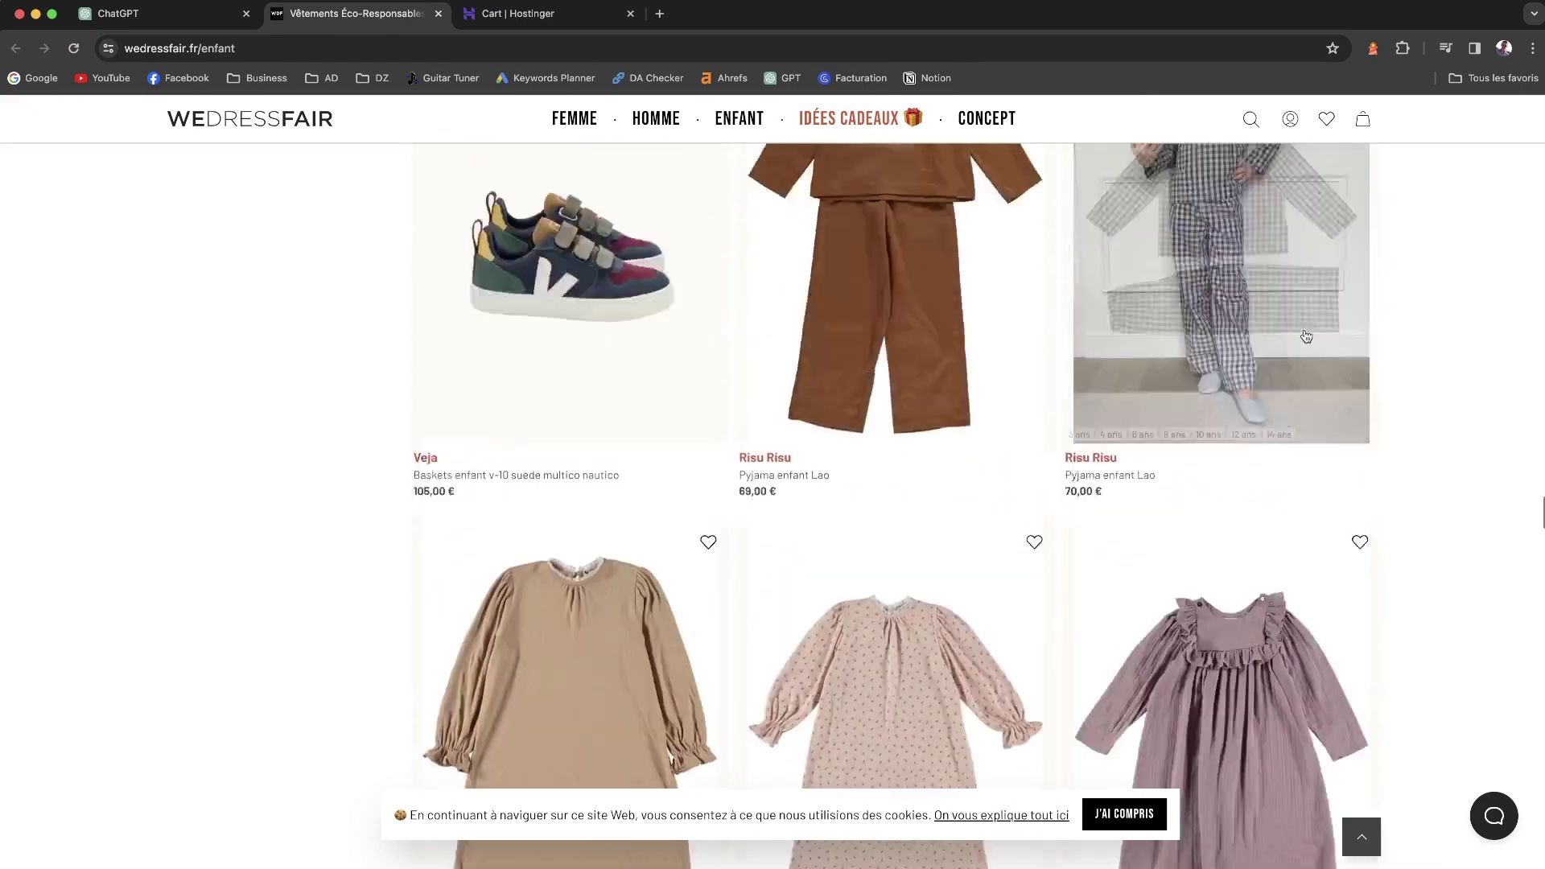
{"action": "scroll", "coordinate": [1304, 336], "scroll_direction": "down", "scroll_amount": 5}
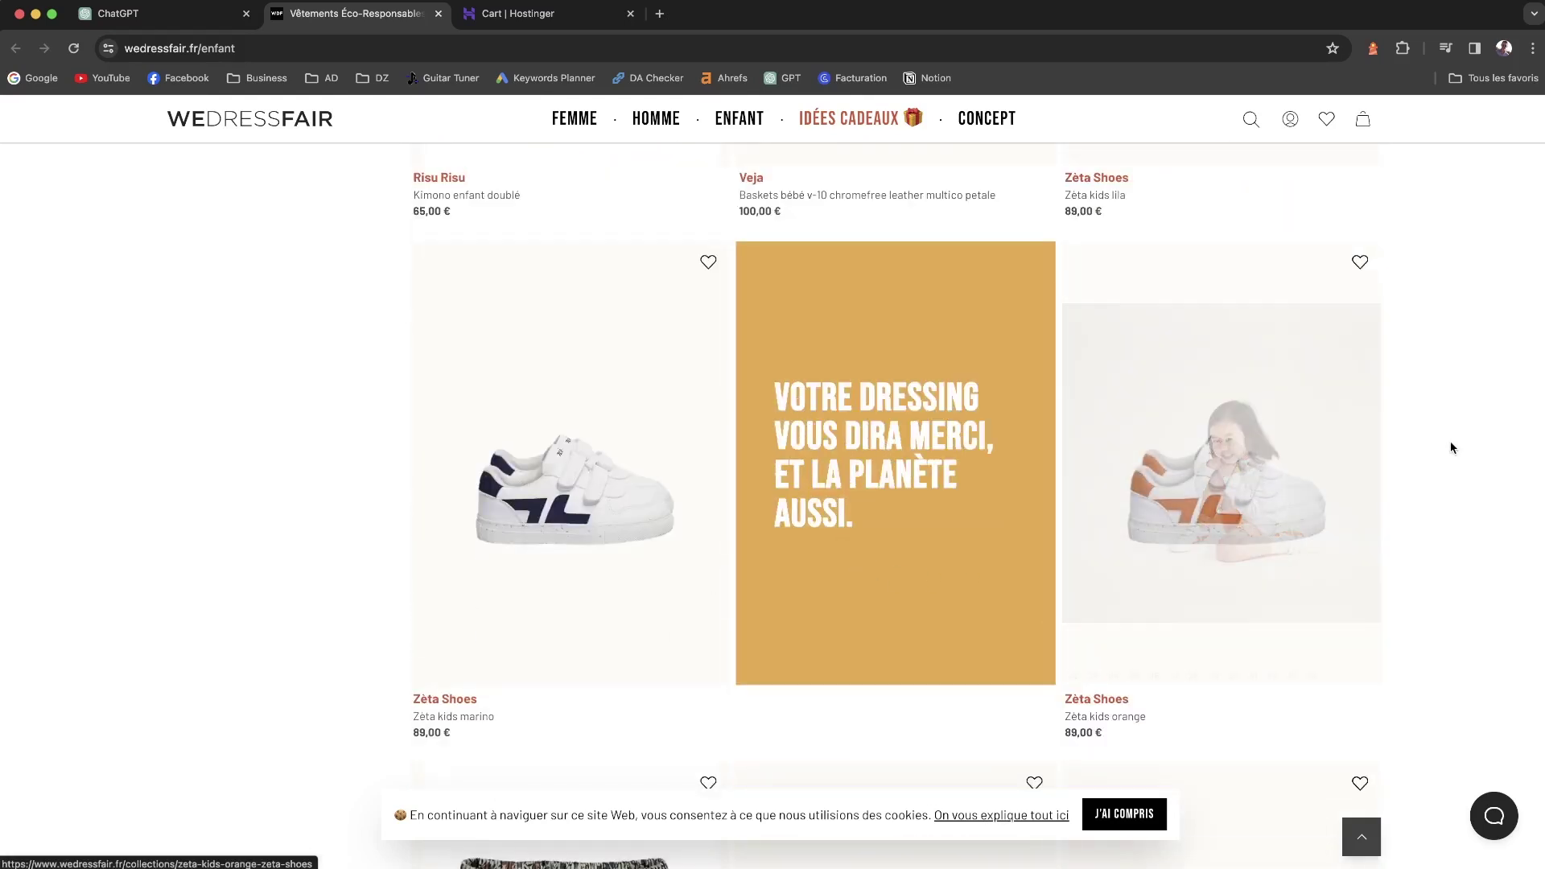
{"action": "scroll", "coordinate": [1440, 418], "scroll_direction": "up", "scroll_amount": 3}
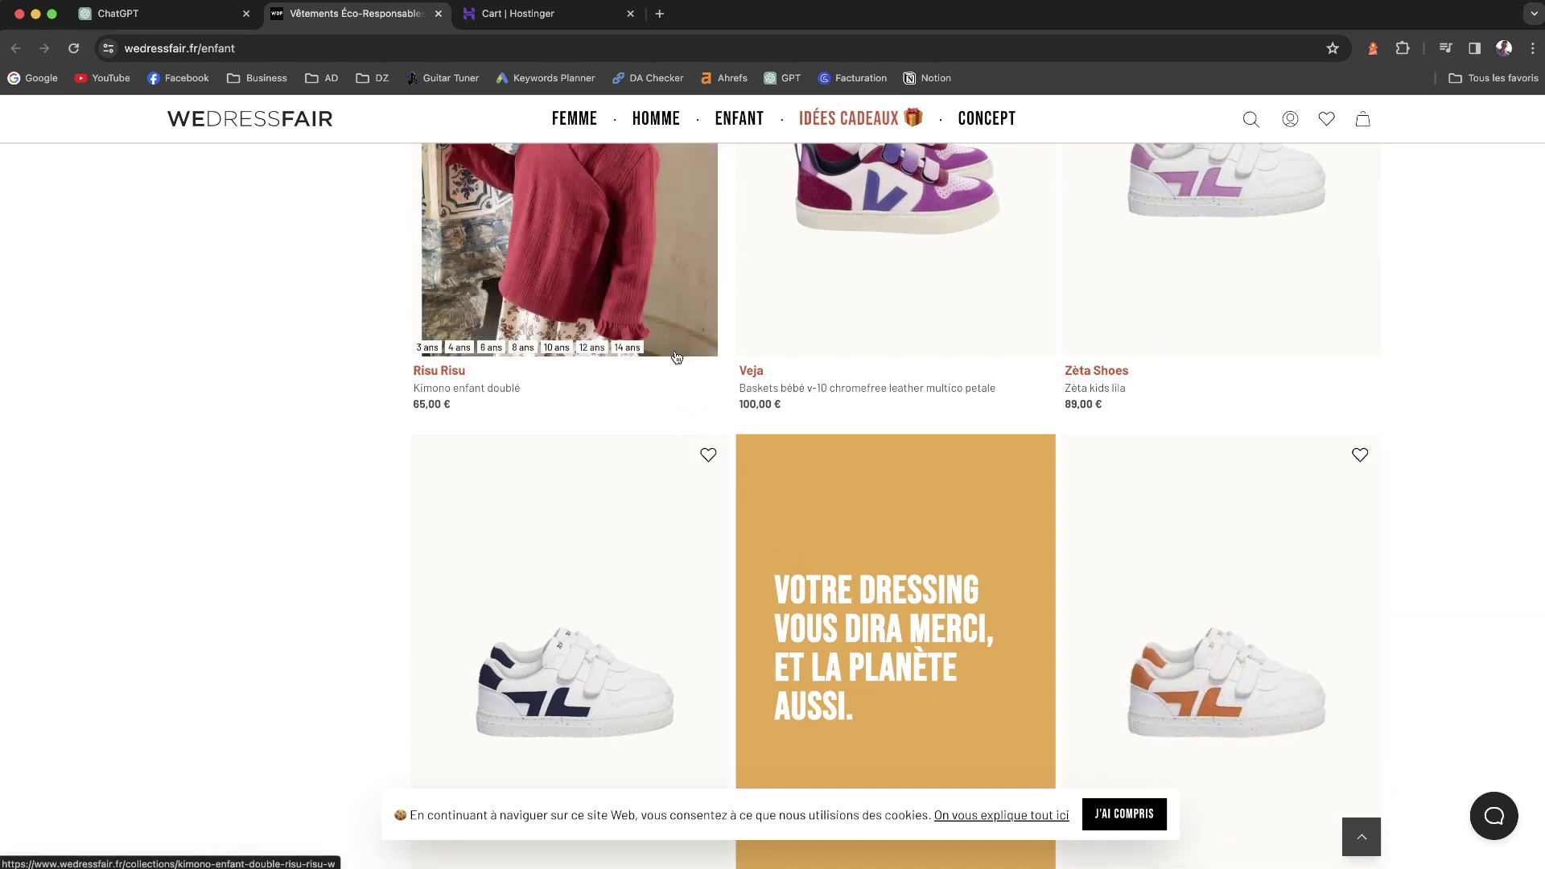
{"action": "left_click", "coordinate": [437, 14]}
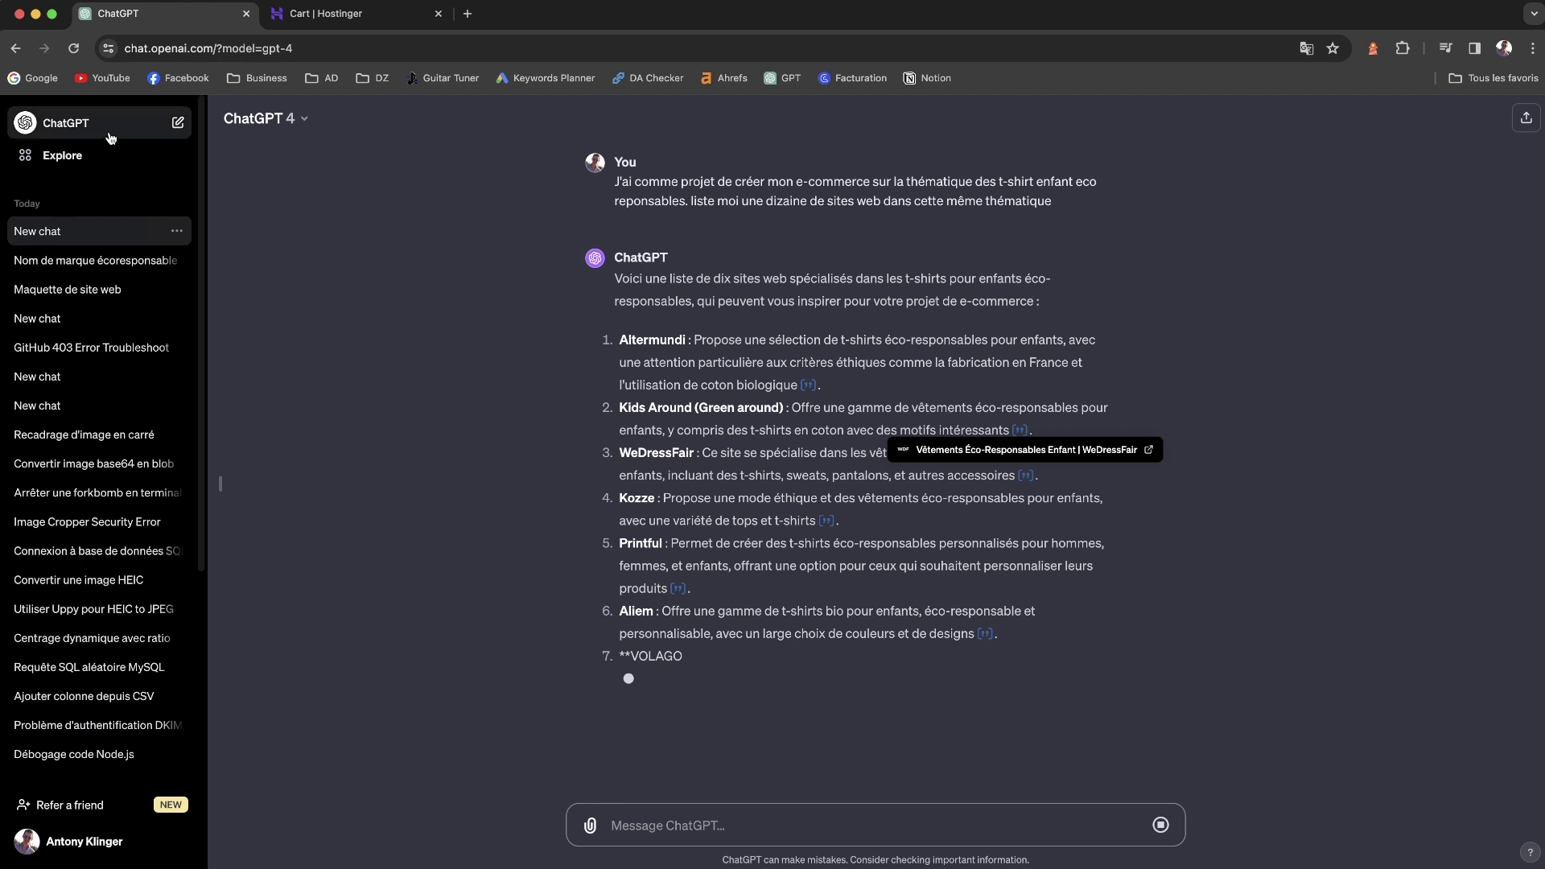
- Stop the reply and send "Je souhaite créé mon e-commerce me conseilles-tu plutôt WordPress avec WooCommerce ou Prestashop"
{"action": "left_click", "coordinate": [1160, 825]}
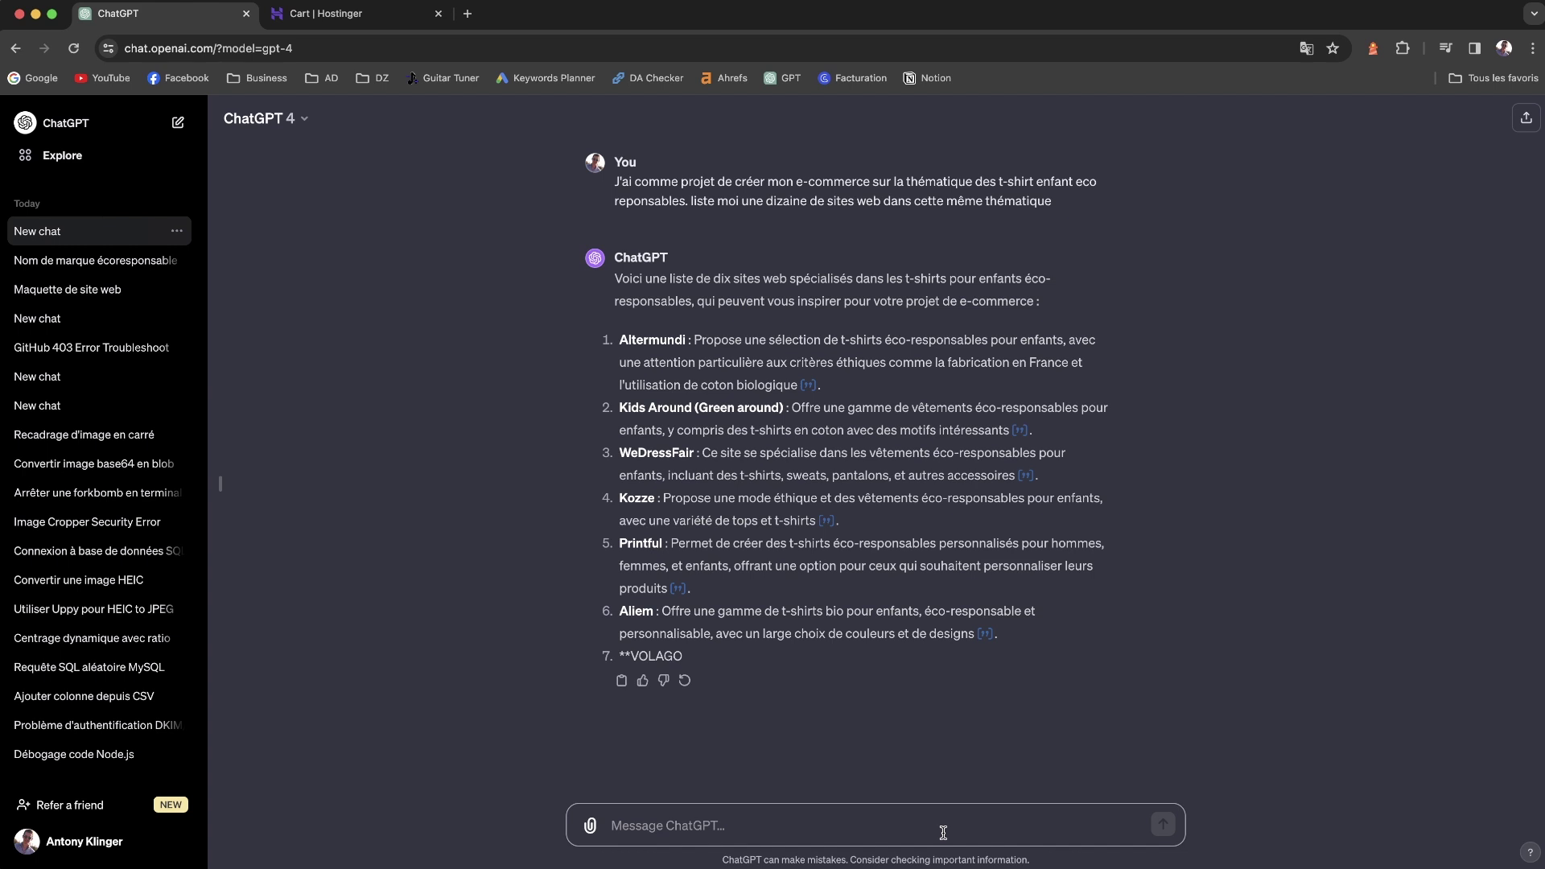
{"action": "type", "text": "Je souhaite créé mon e-commerc"}
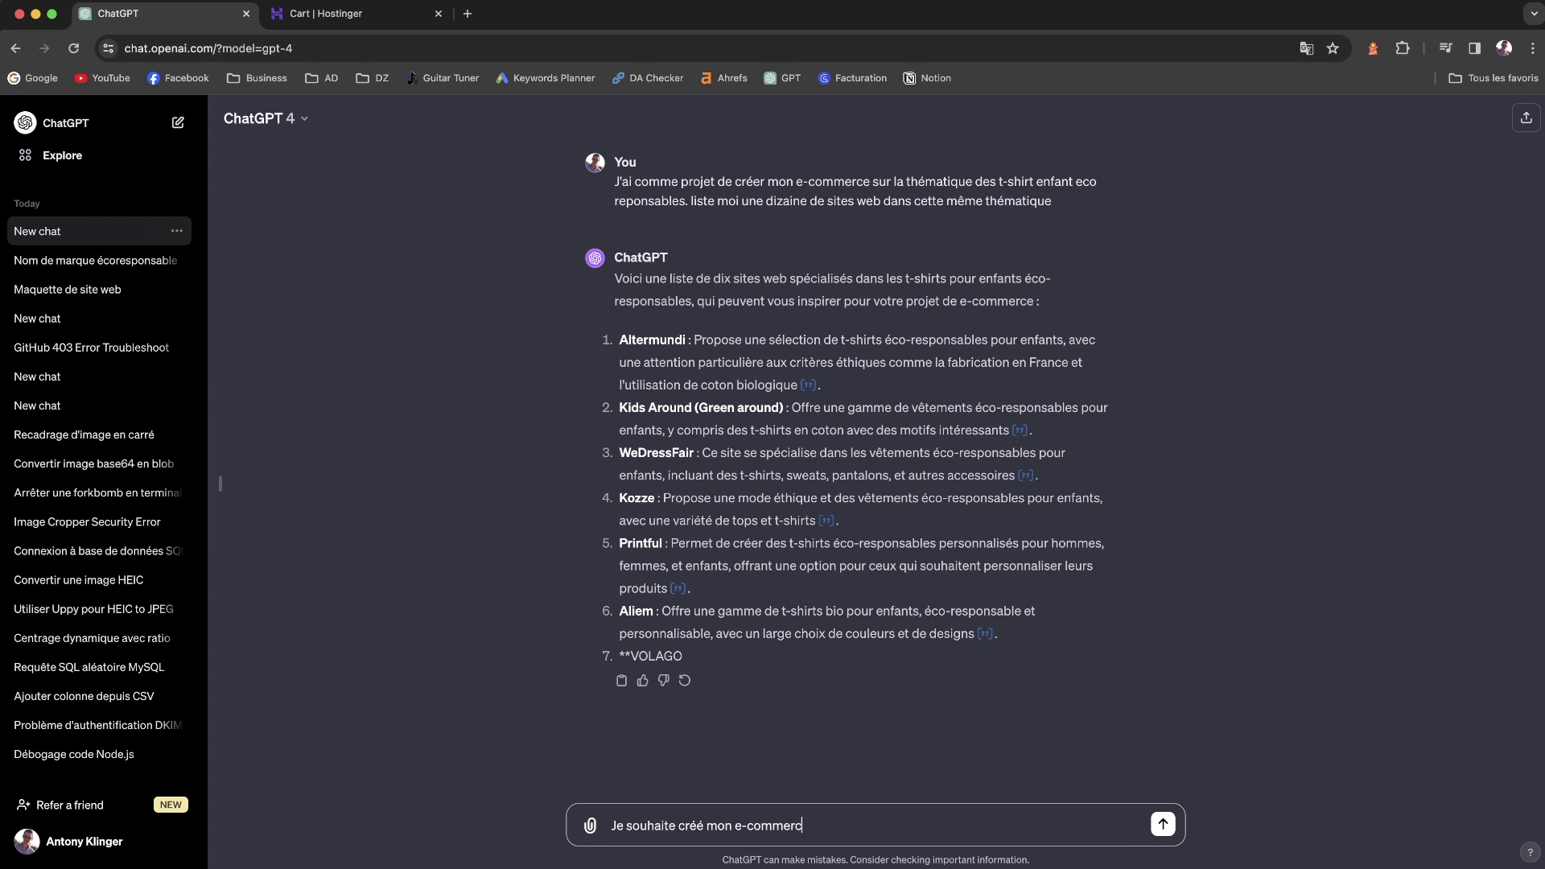
{"action": "type", "text": "e me conseilles-tu plutôt WordPress ave"}
{"action": "key", "text": "BackSpace"}
{"action": "type", "text": "vec WooComm"}
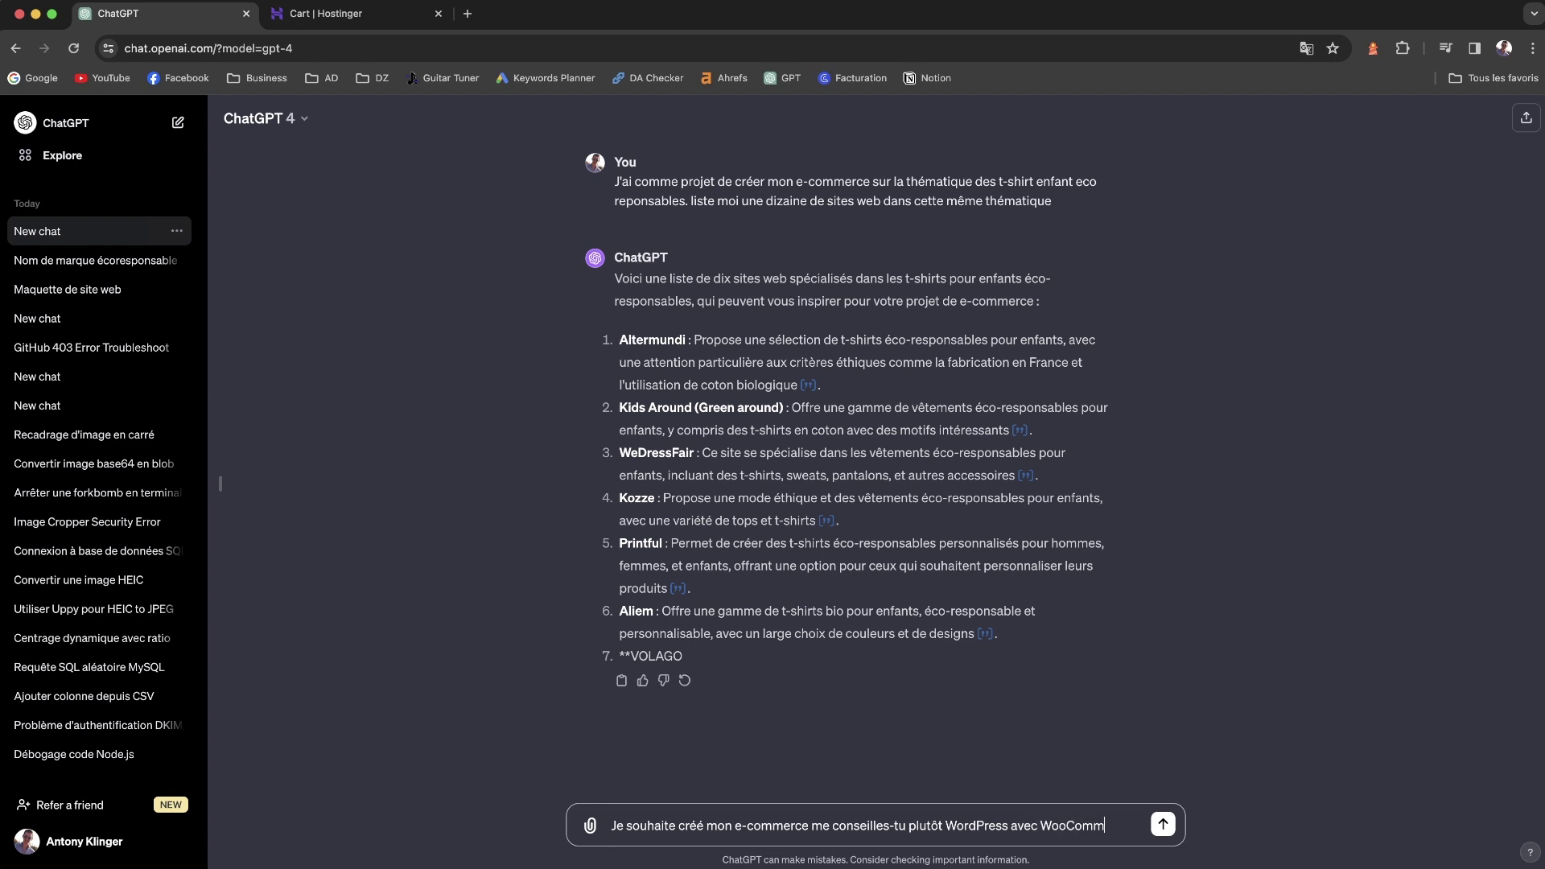
{"action": "type", "text": "merce ou"}
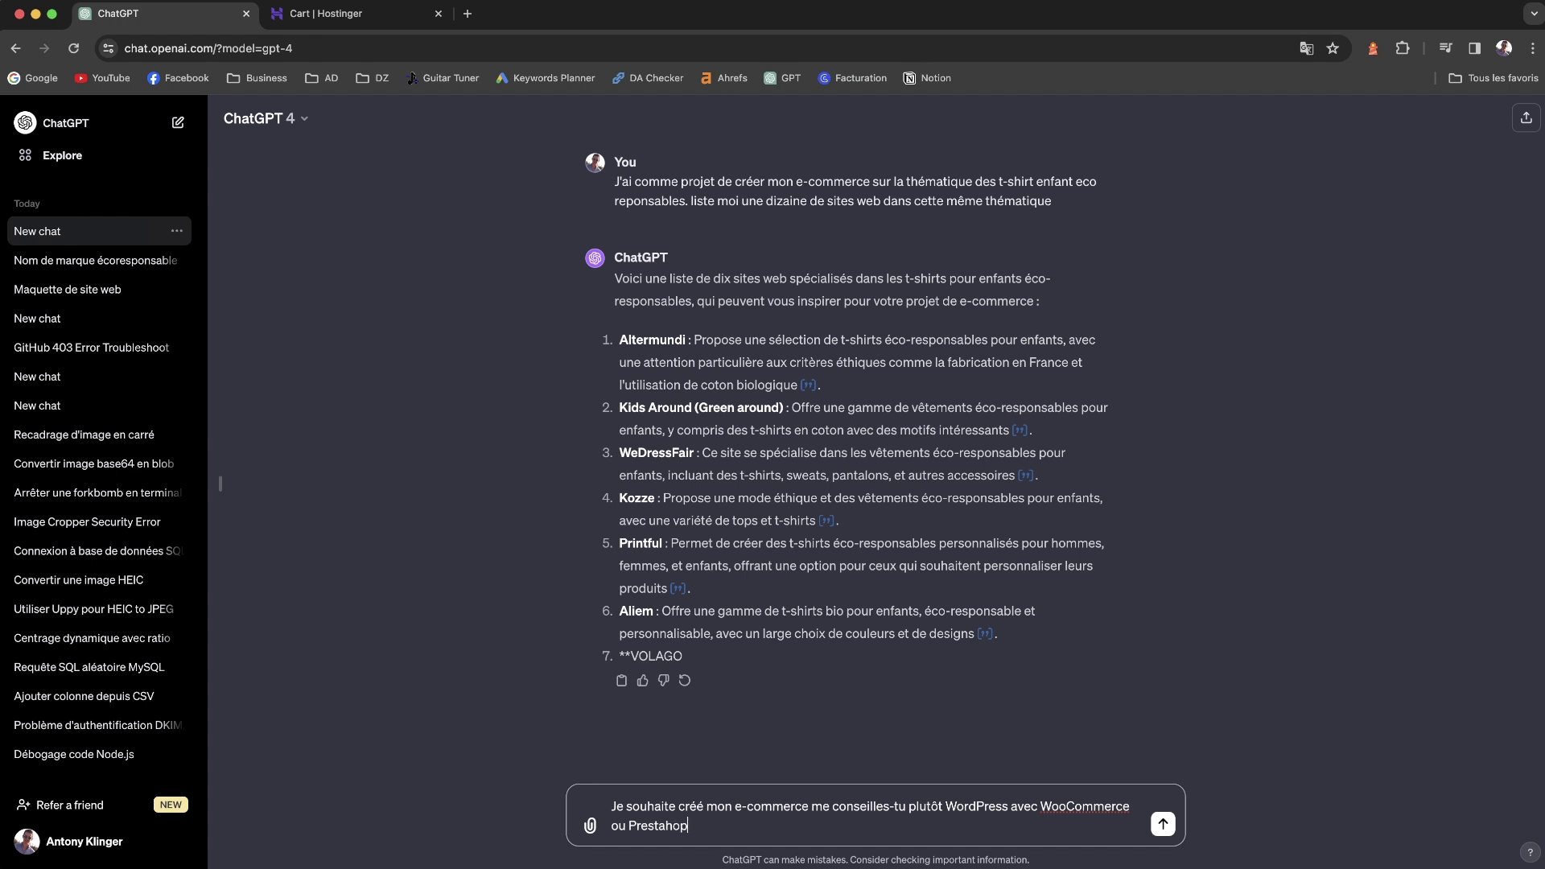
{"action": "type", "text": " Prestashop"}
{"action": "key", "text": "Return"}
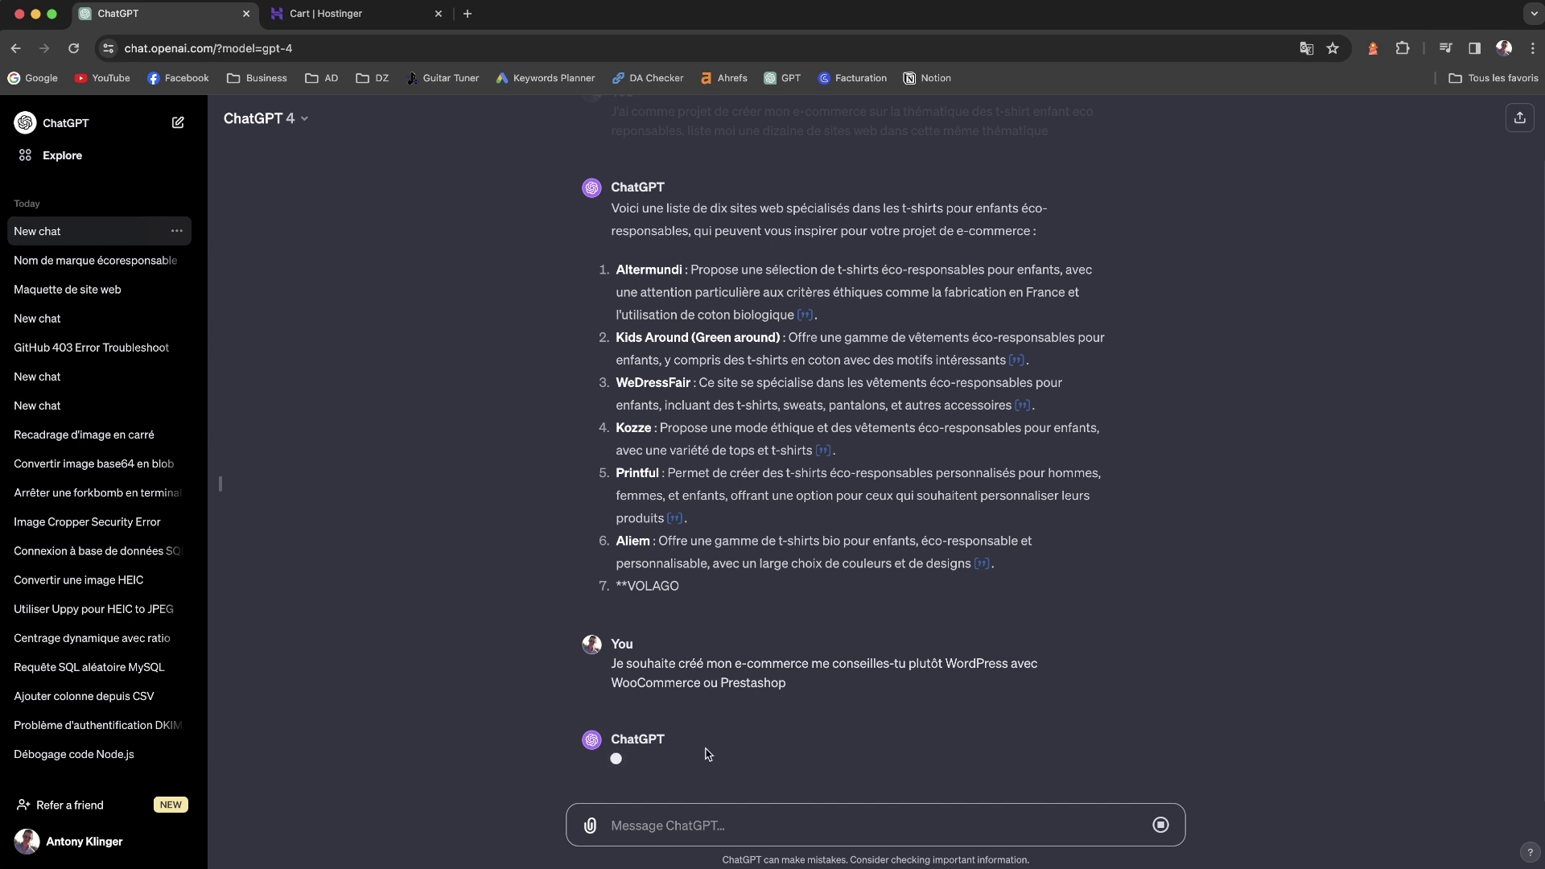
- Copy the sent WordPress or Prestashop question and stop the reply being generated
{"action": "left_click_drag", "start_coordinate": [787, 682], "coordinate": [598, 667]}
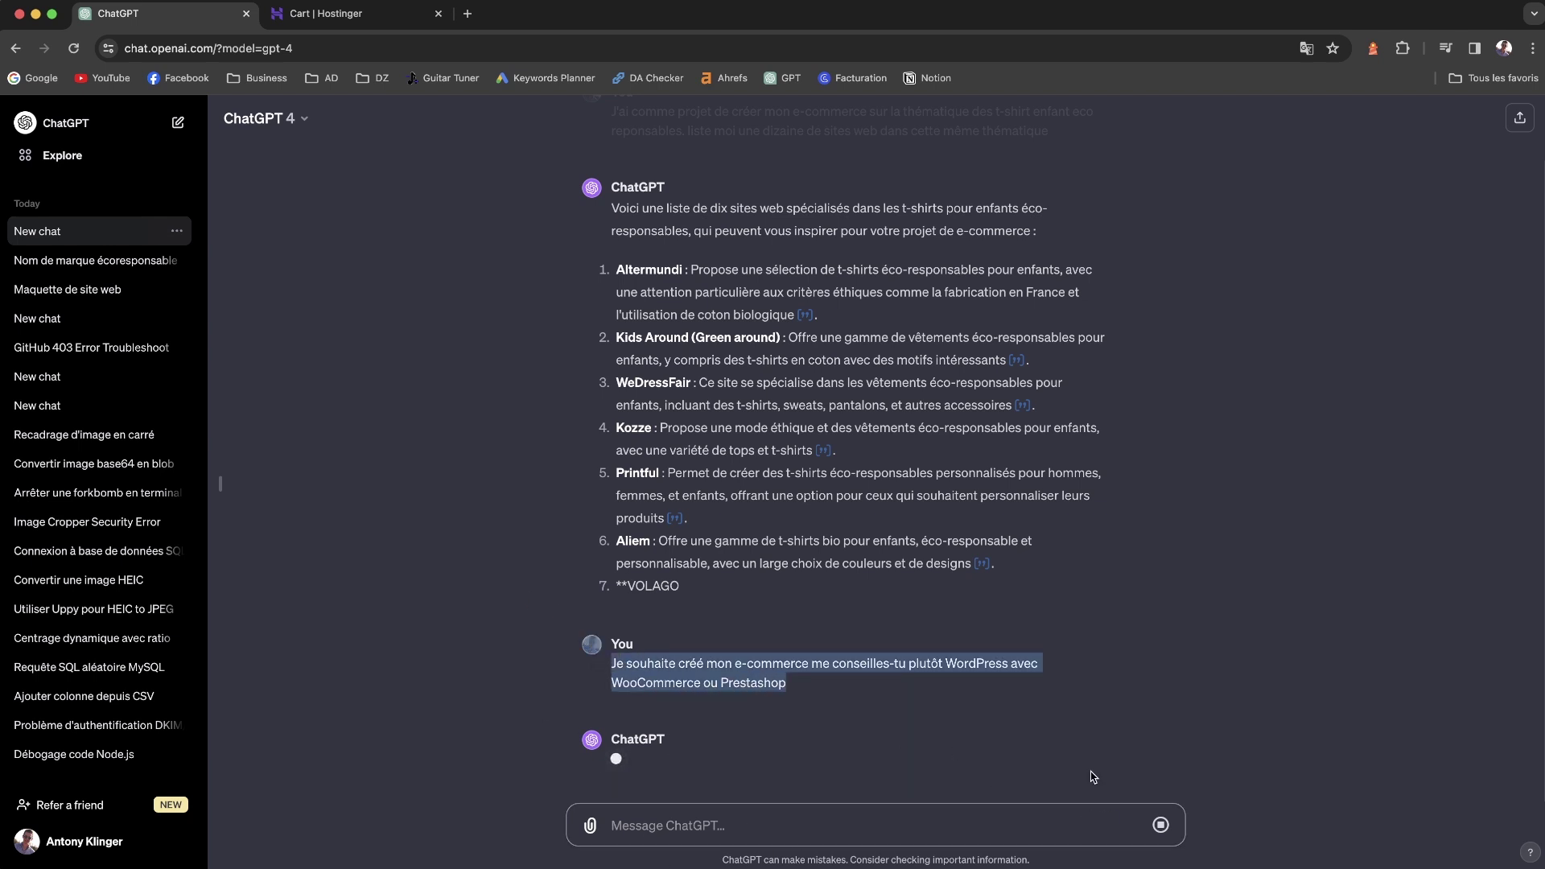
{"action": "left_click_drag", "start_coordinate": [792, 685], "coordinate": [613, 663]}
{"action": "key", "text": "super+c"}
{"action": "left_click", "coordinate": [1160, 825]}
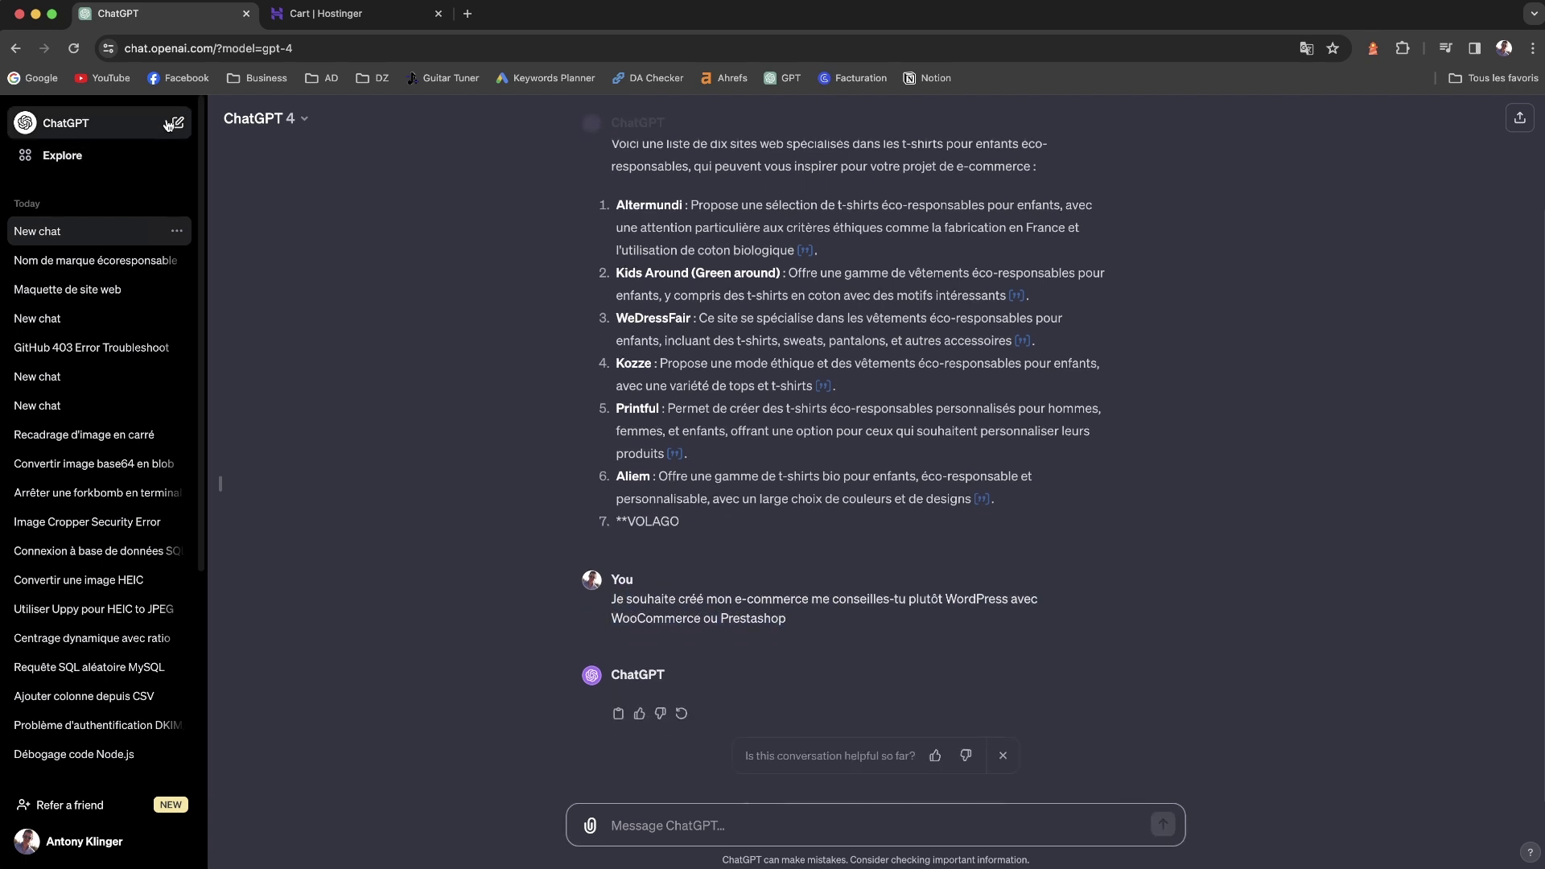
- Start a new chat with the GPT-3.5 model and send it the copied WordPress or Prestashop question
{"action": "left_click", "coordinate": [171, 125]}
{"action": "left_click", "coordinate": [303, 118]}
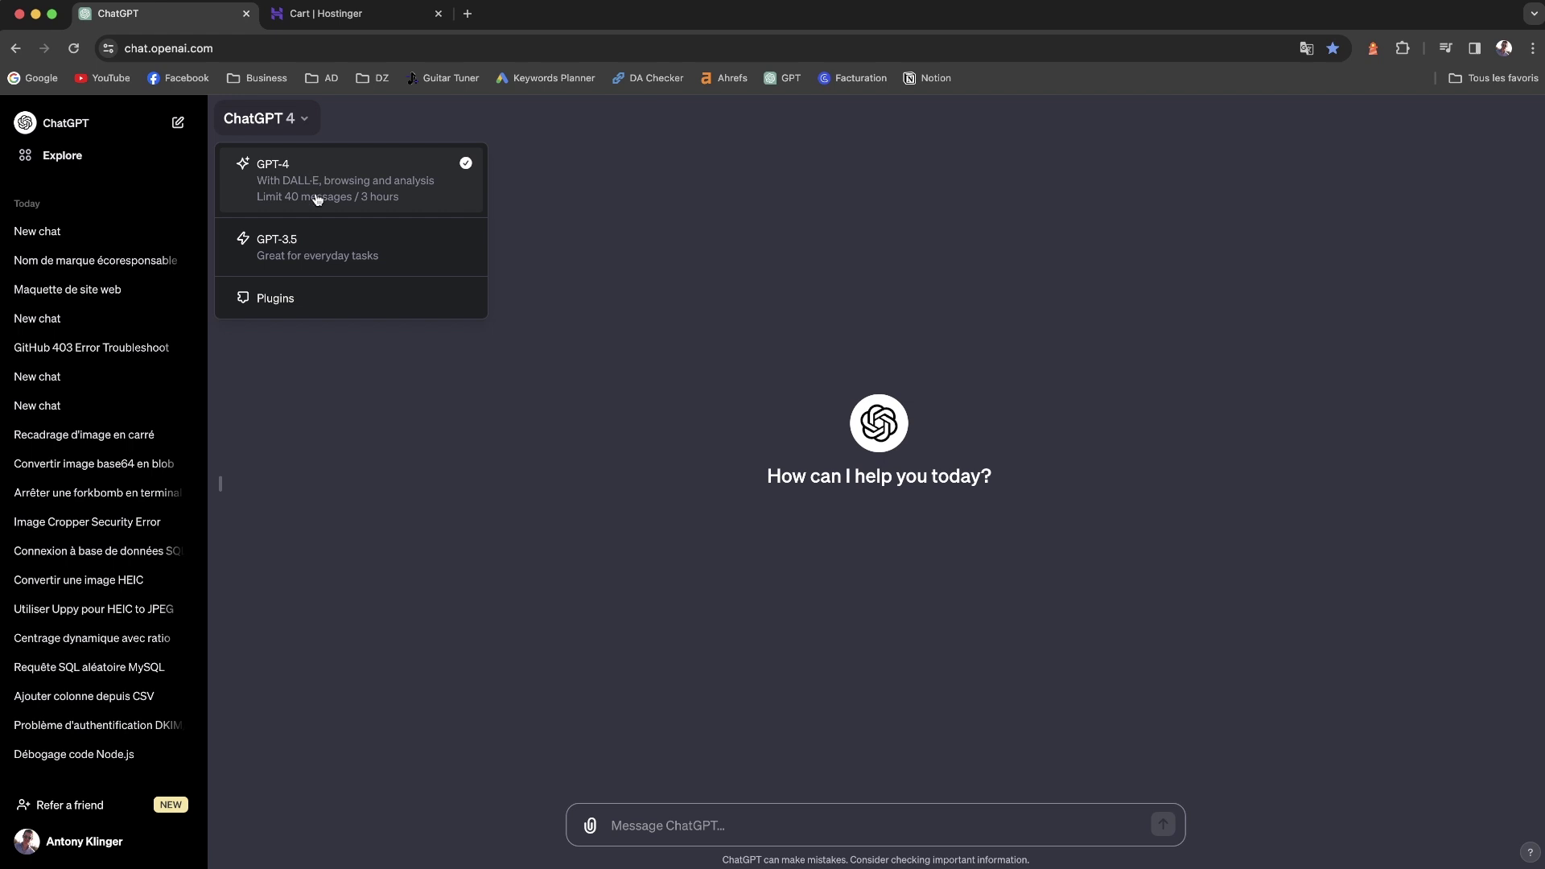
{"action": "left_click", "coordinate": [324, 250]}
{"action": "key", "text": "super+v"}
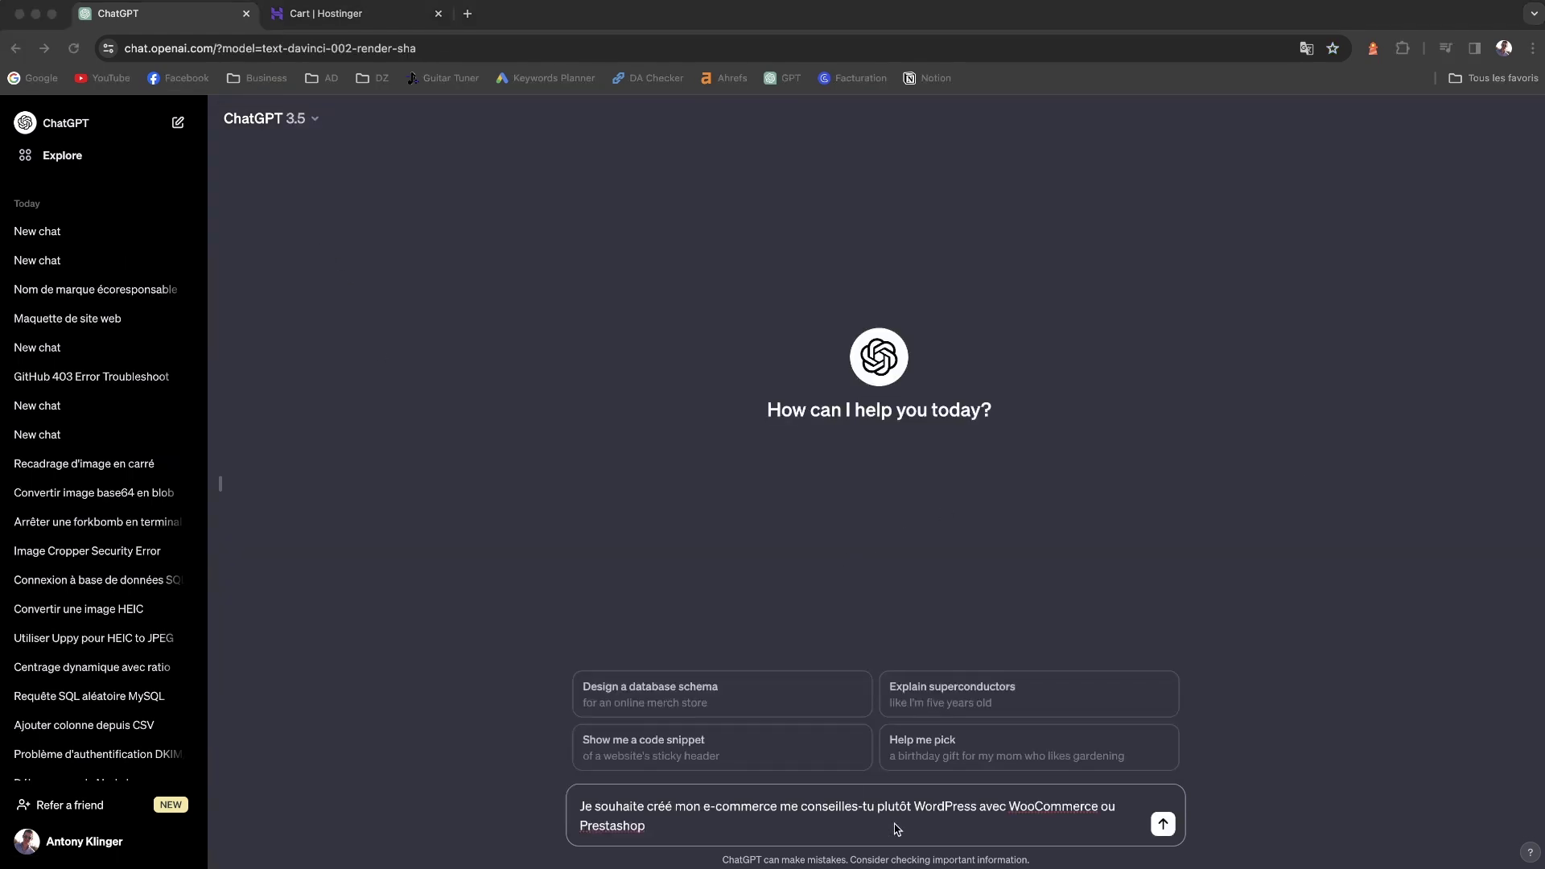
{"action": "left_click", "coordinate": [1189, 813]}
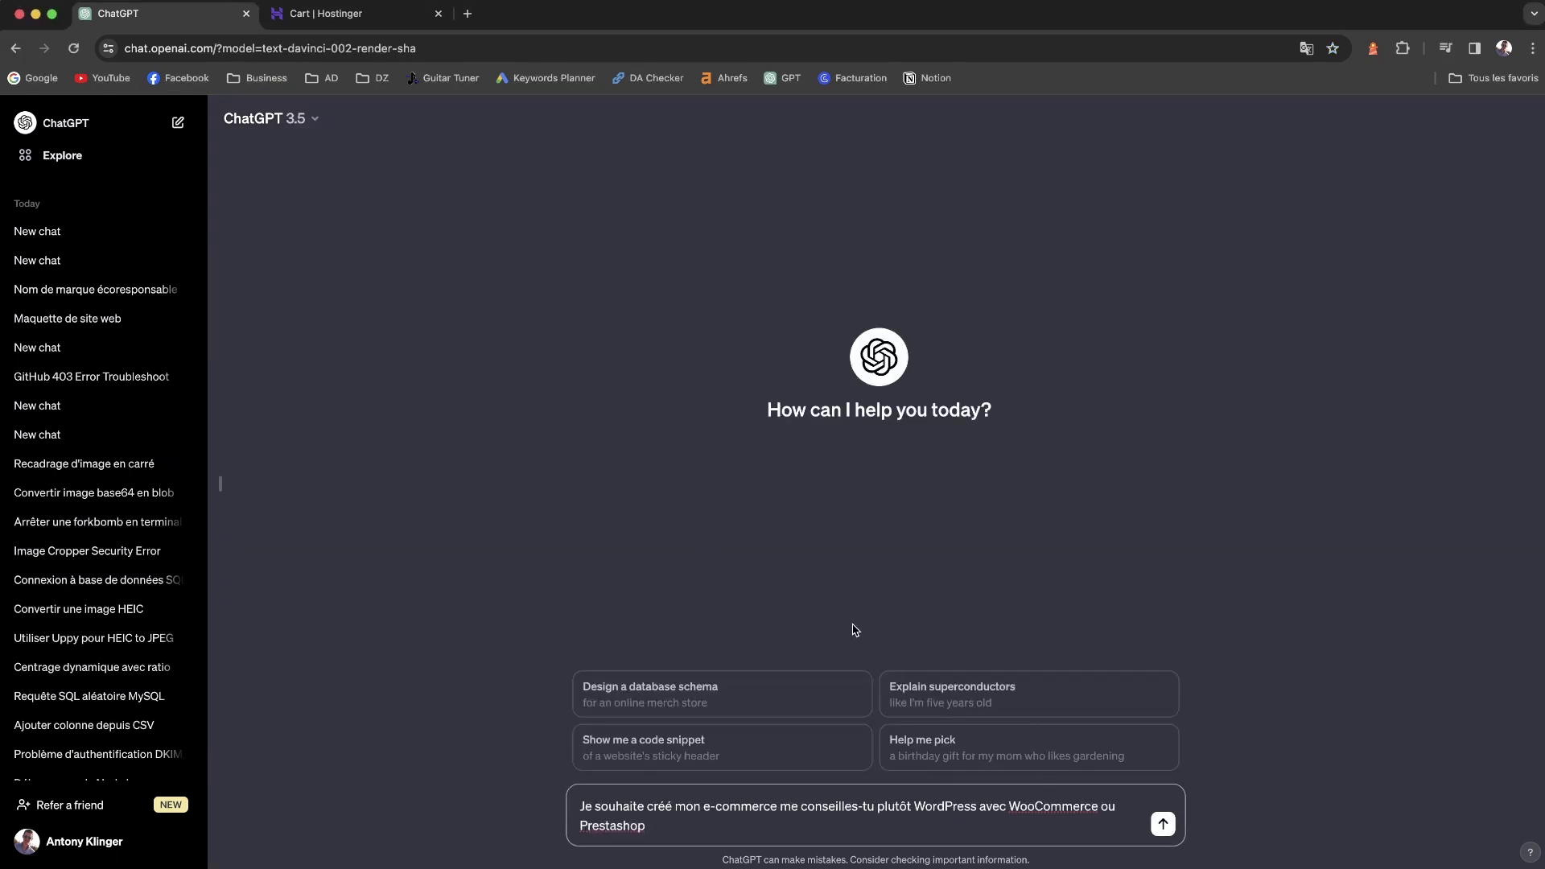
{"action": "left_click", "coordinate": [1163, 824]}
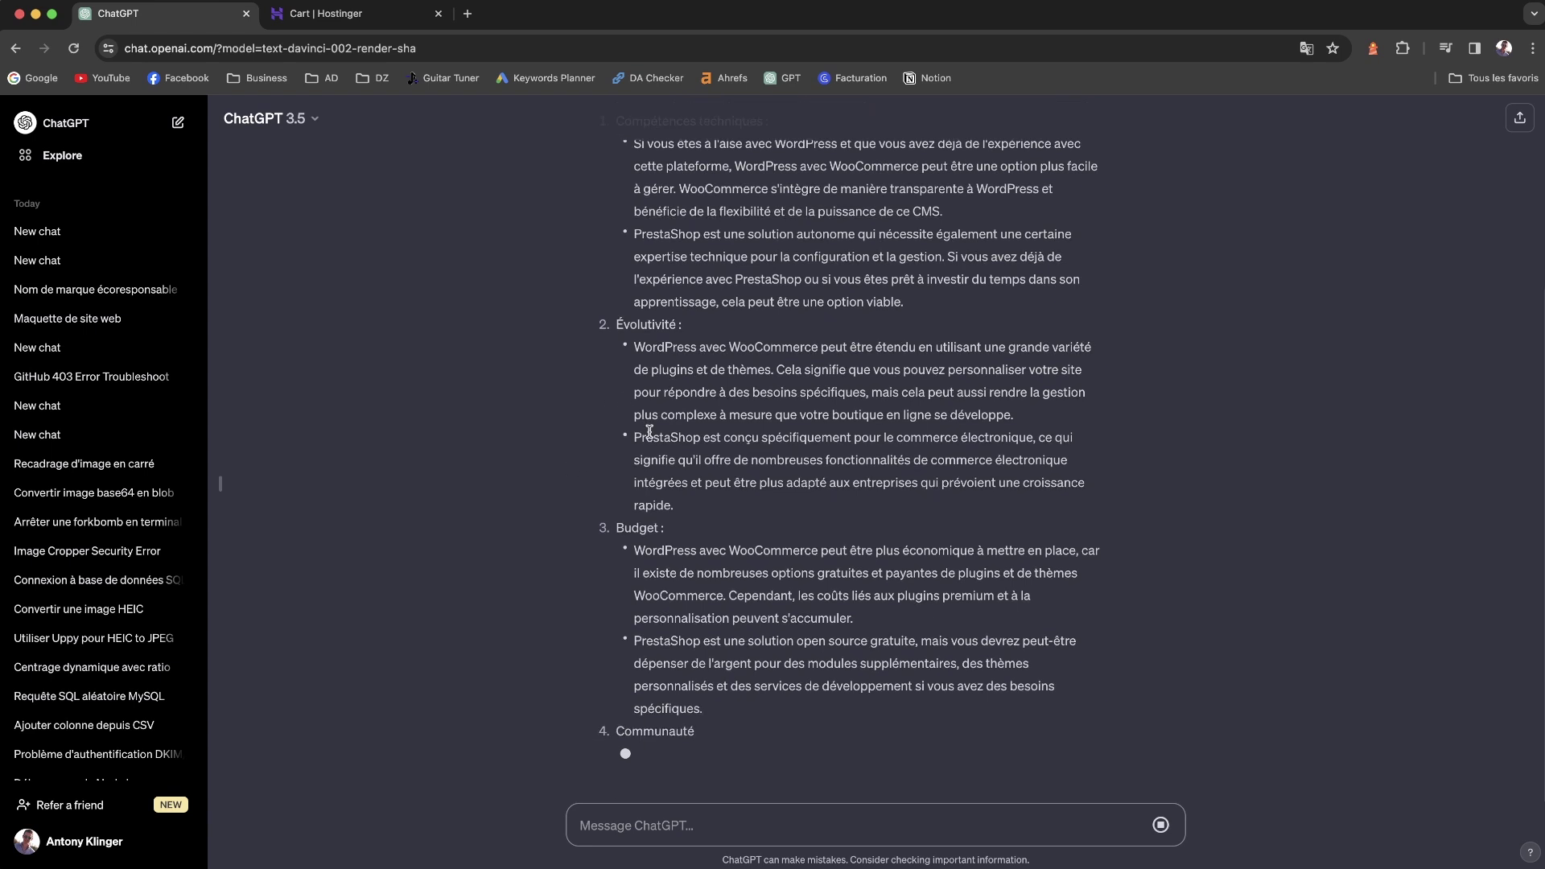
- Read the comparison of WordPress with WooCommerce and PrestaShop on technical skills, scalability, budget and community support, back to the start of the reply
{"action": "scroll", "coordinate": [660, 372], "scroll_direction": "up", "scroll_amount": 1}
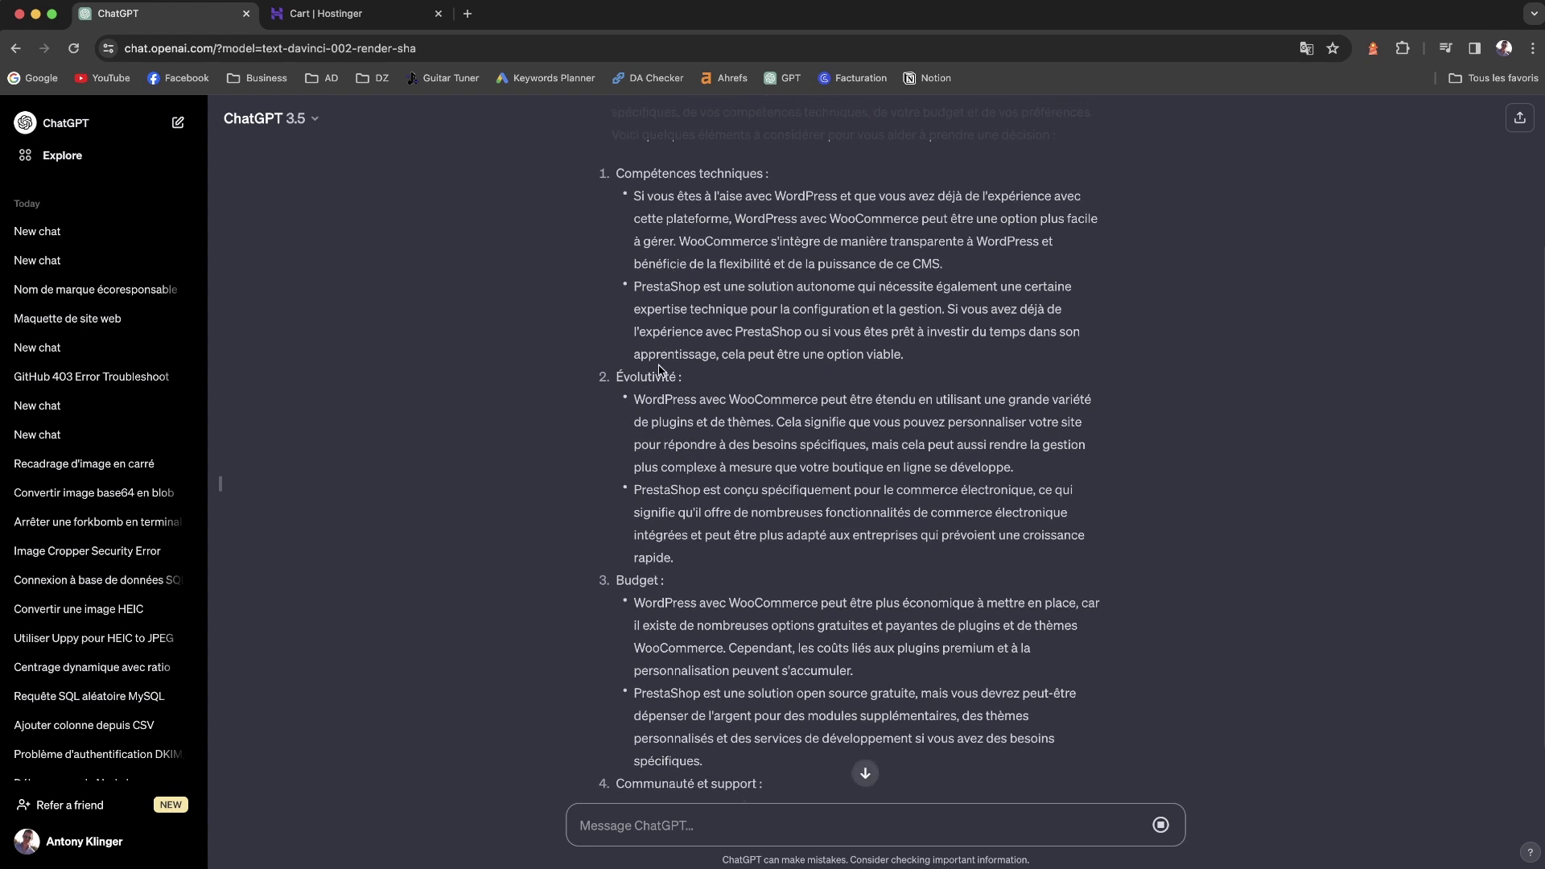
{"action": "scroll", "coordinate": [652, 375], "scroll_direction": "down", "scroll_amount": 2}
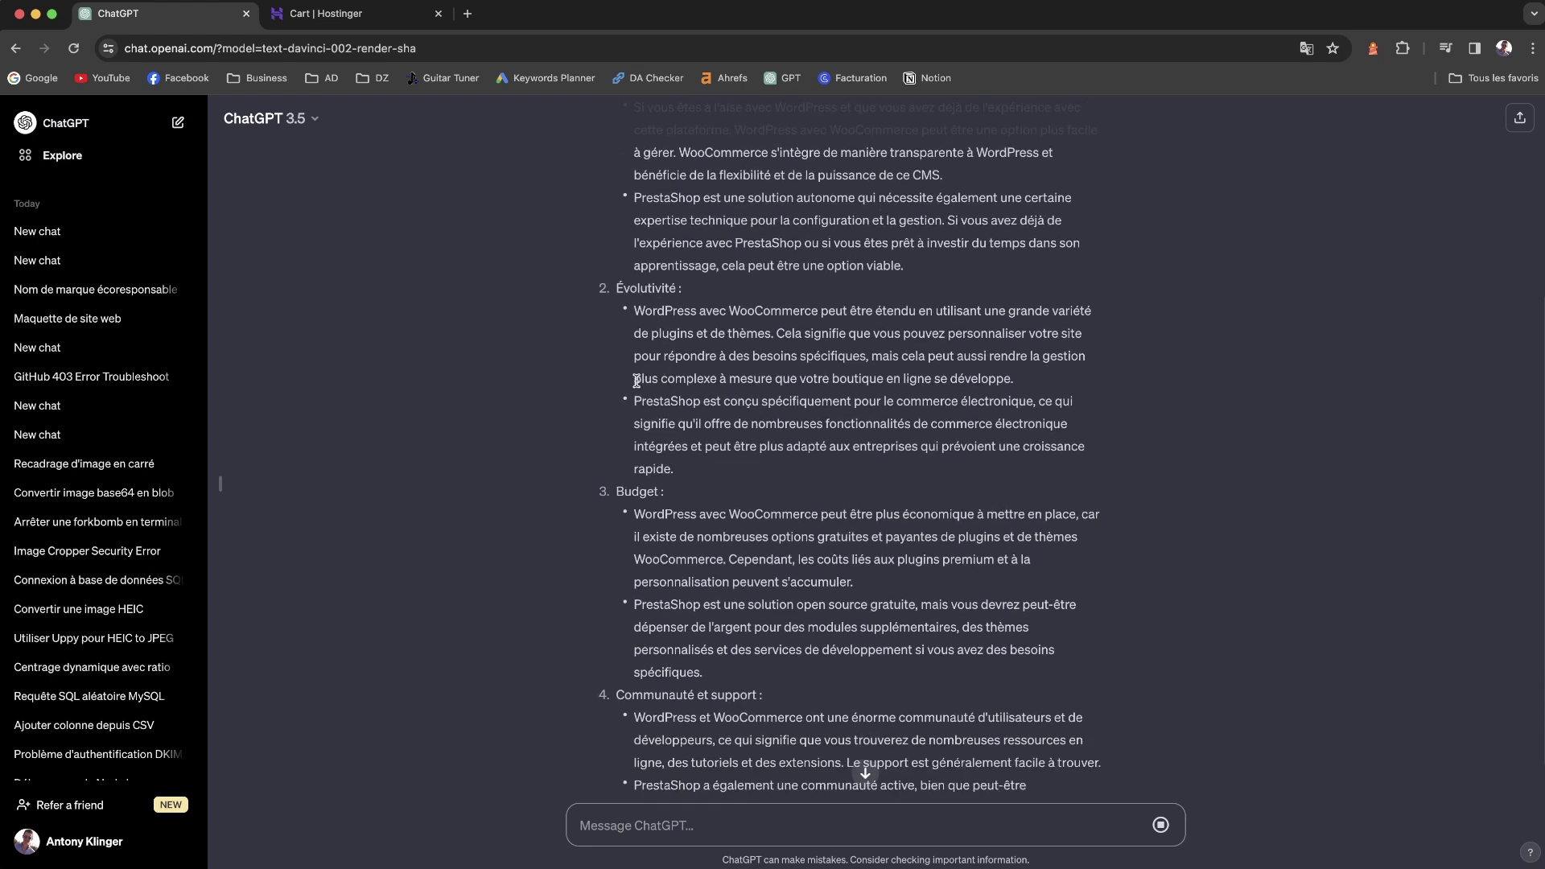
{"action": "scroll", "coordinate": [682, 650], "scroll_direction": "down", "scroll_amount": 2}
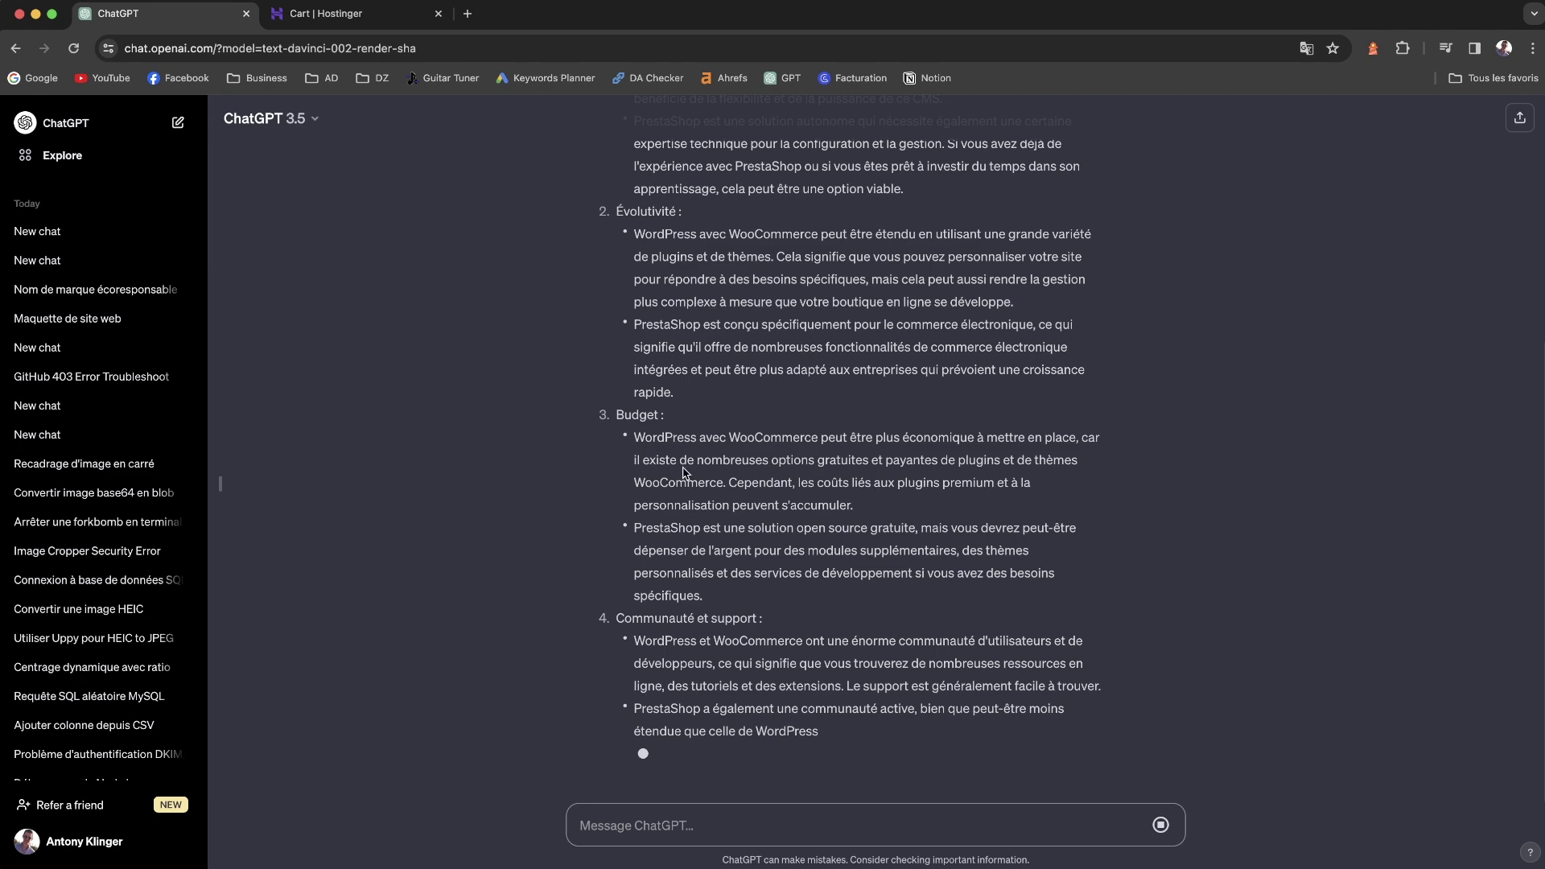
{"action": "scroll", "coordinate": [651, 448], "scroll_direction": "up", "scroll_amount": 5}
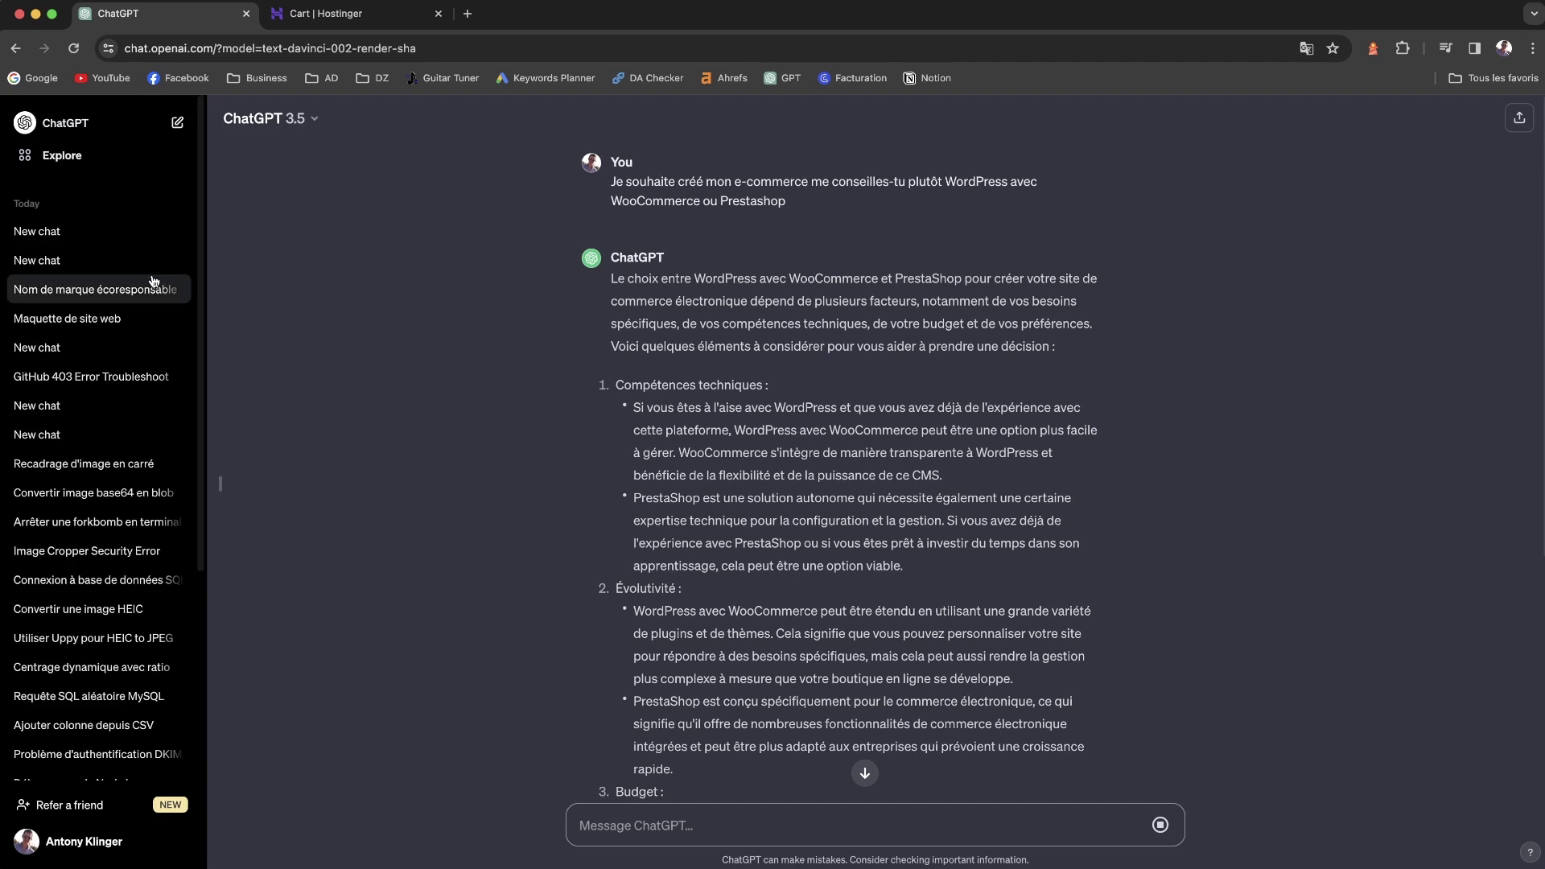
- Start a GPT-4 chat and send "Génère moi un logo pour une marque de t-shirt pour enfant ecoresponsable. Je veux que le logo soit simple pour être réutilisé"
{"action": "left_click", "coordinate": [283, 119]}
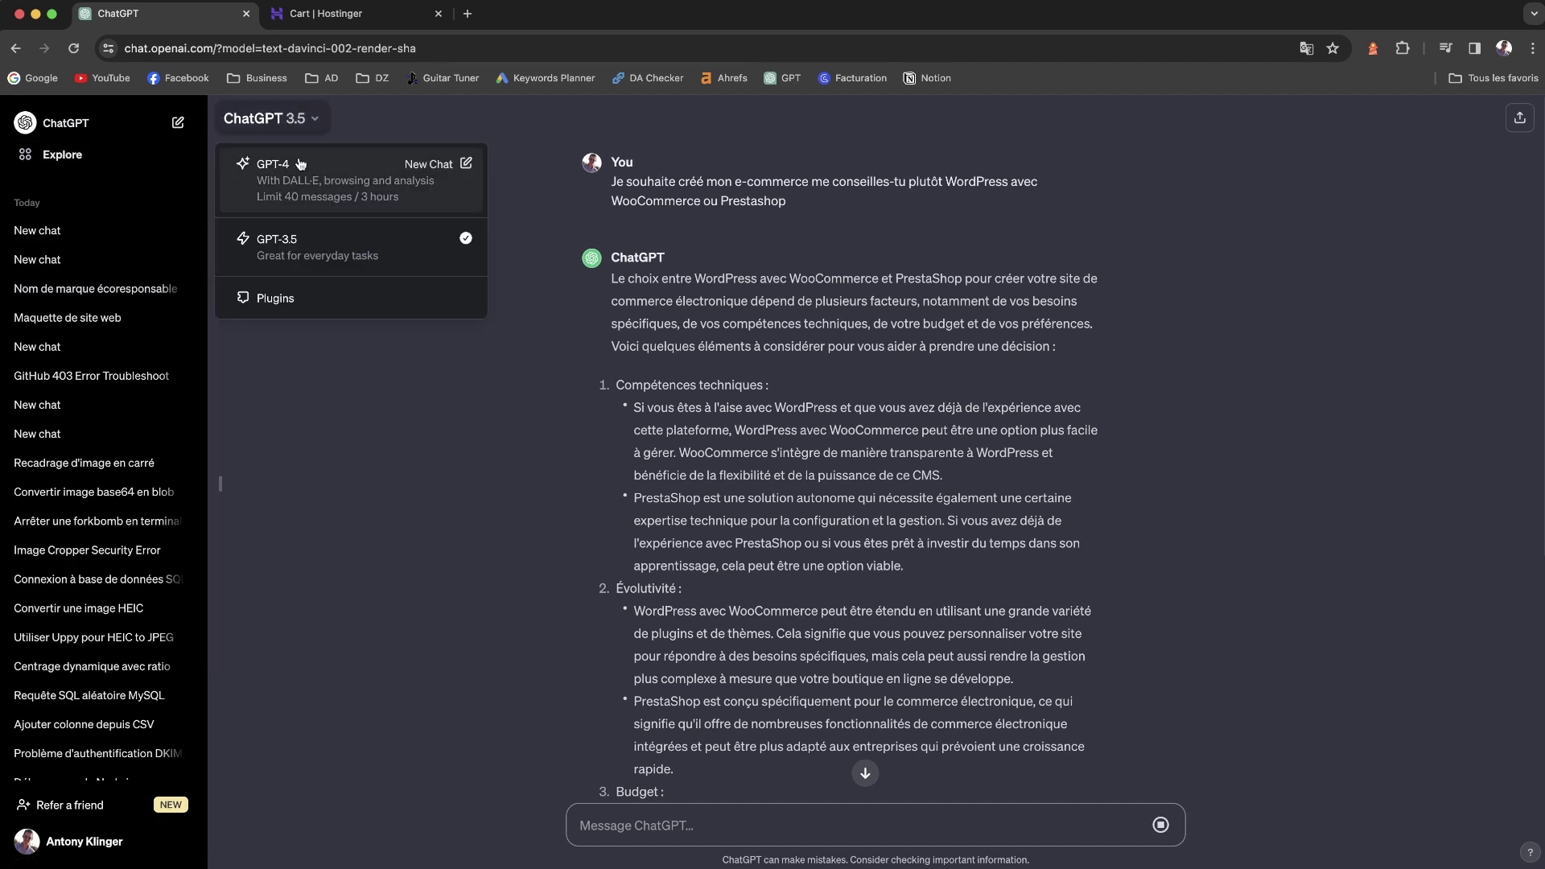
{"action": "left_click", "coordinate": [274, 190]}
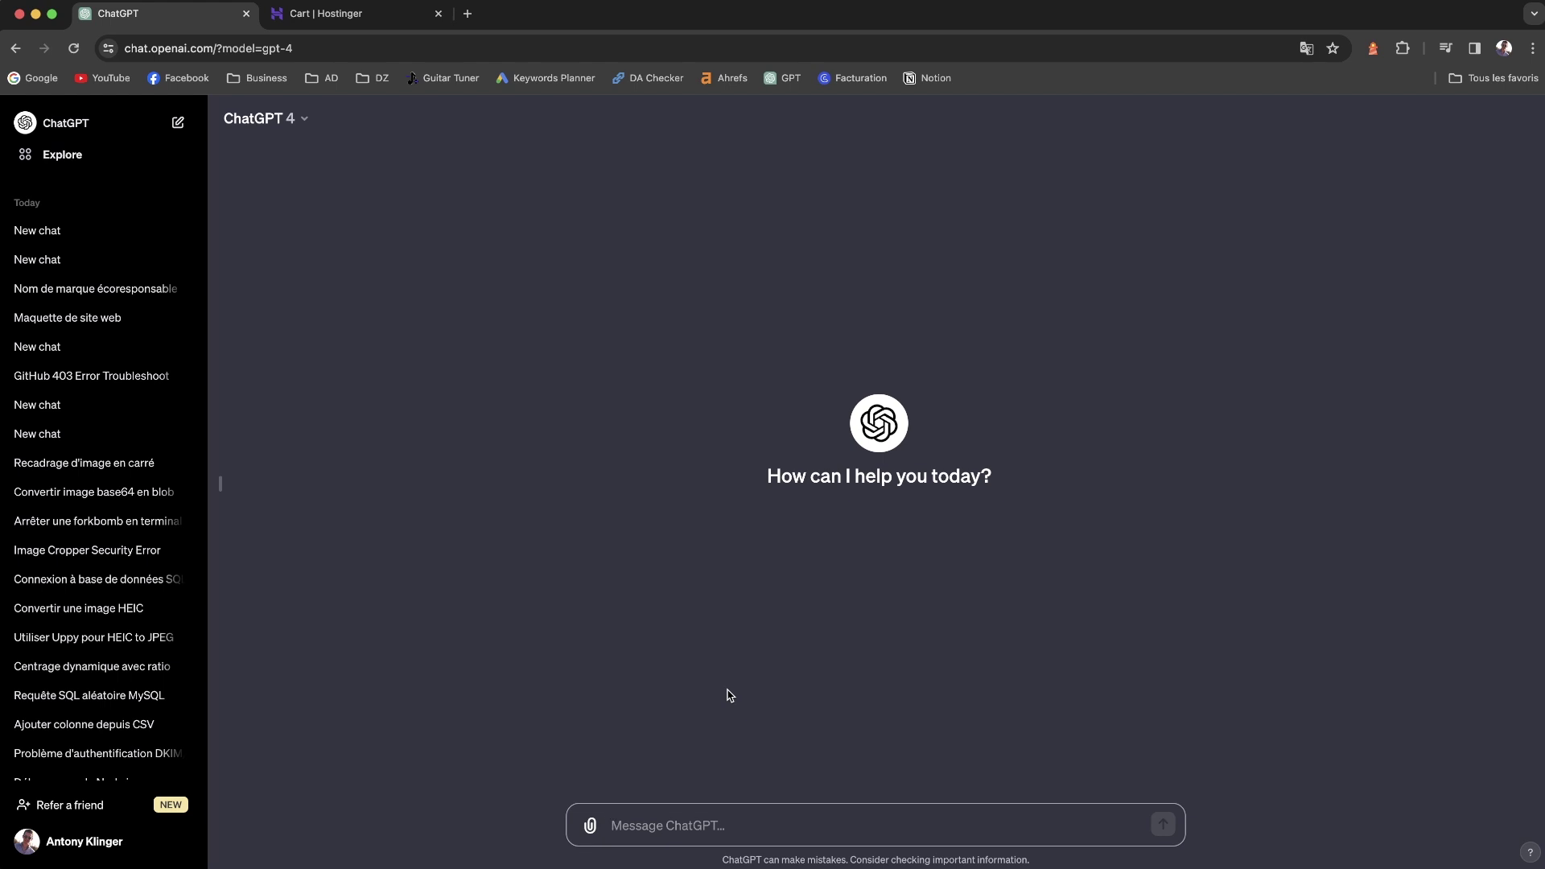
{"action": "type", "text": "Génère"}
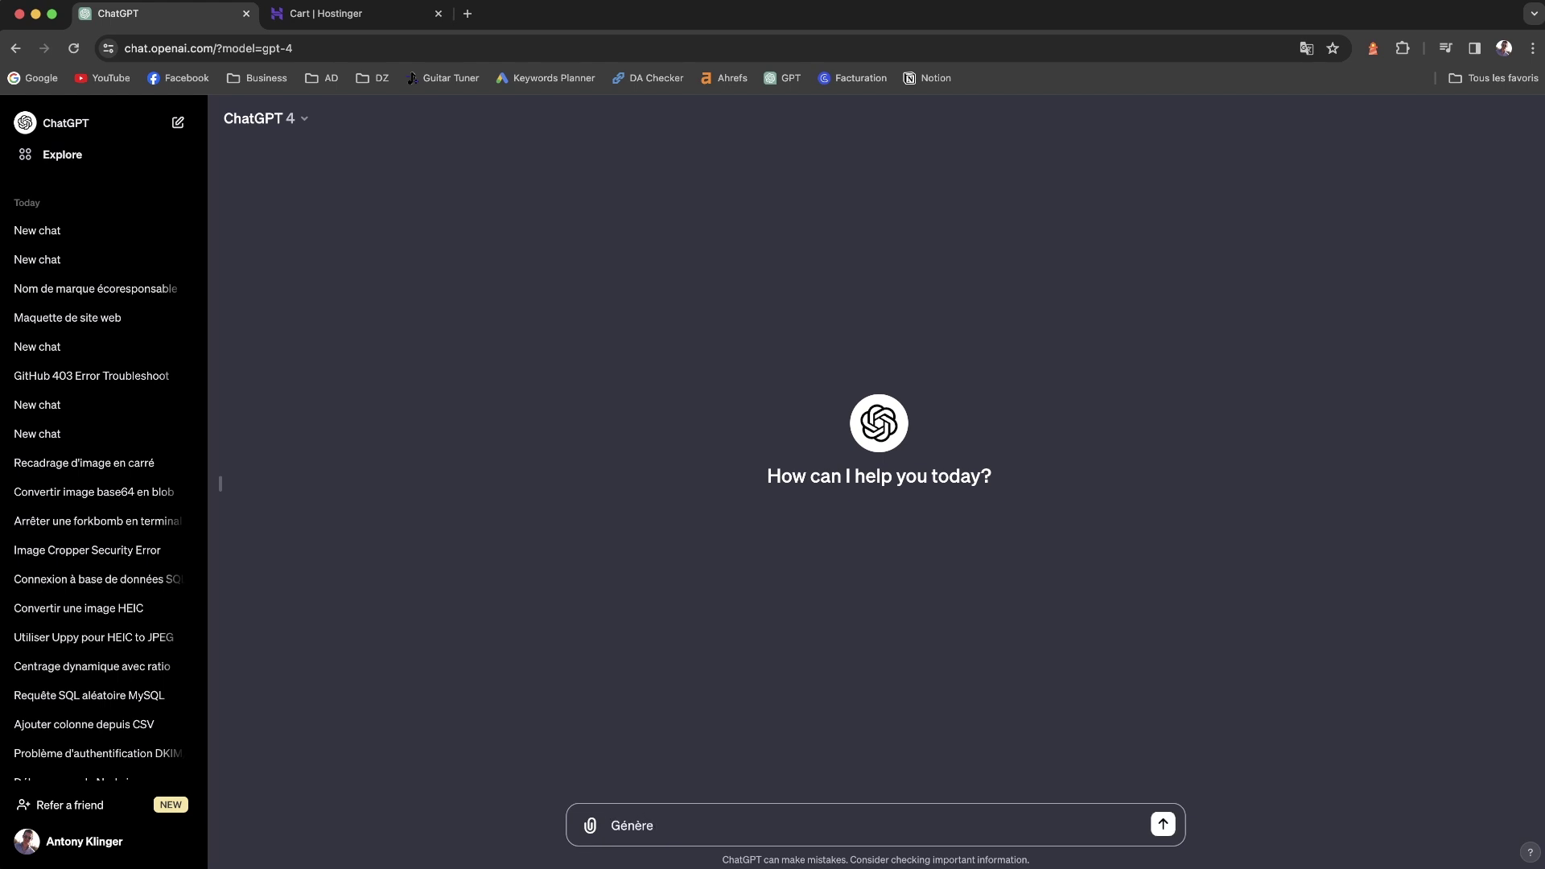
{"action": "type", "text": " moi un logo pour une marque de t-shirt pour "}
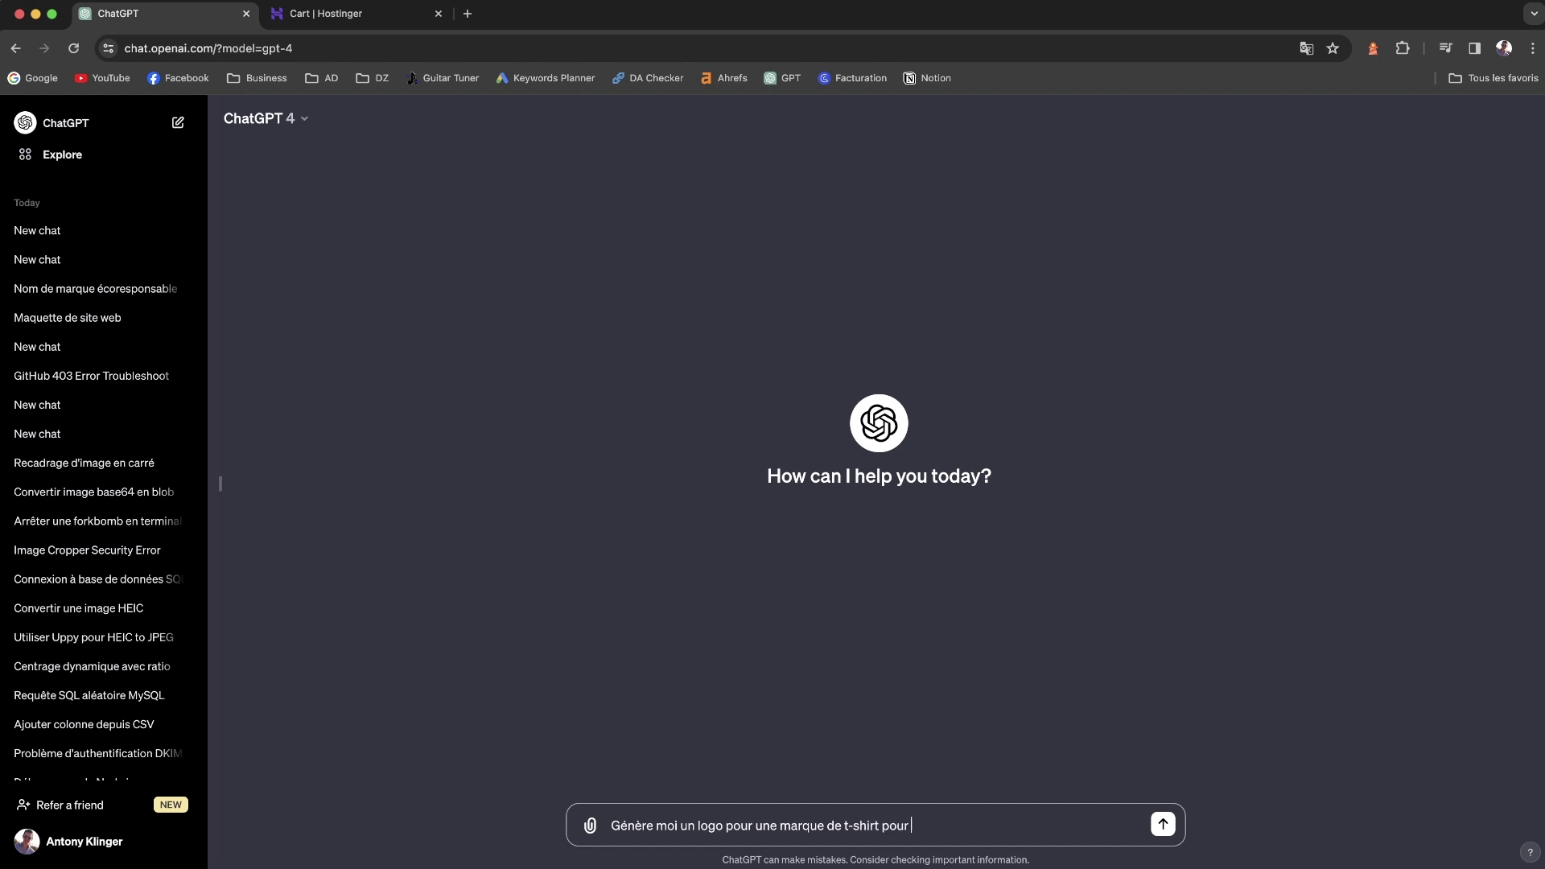
{"action": "type", "text": "enfant ecoresponsable. Je veux que"}
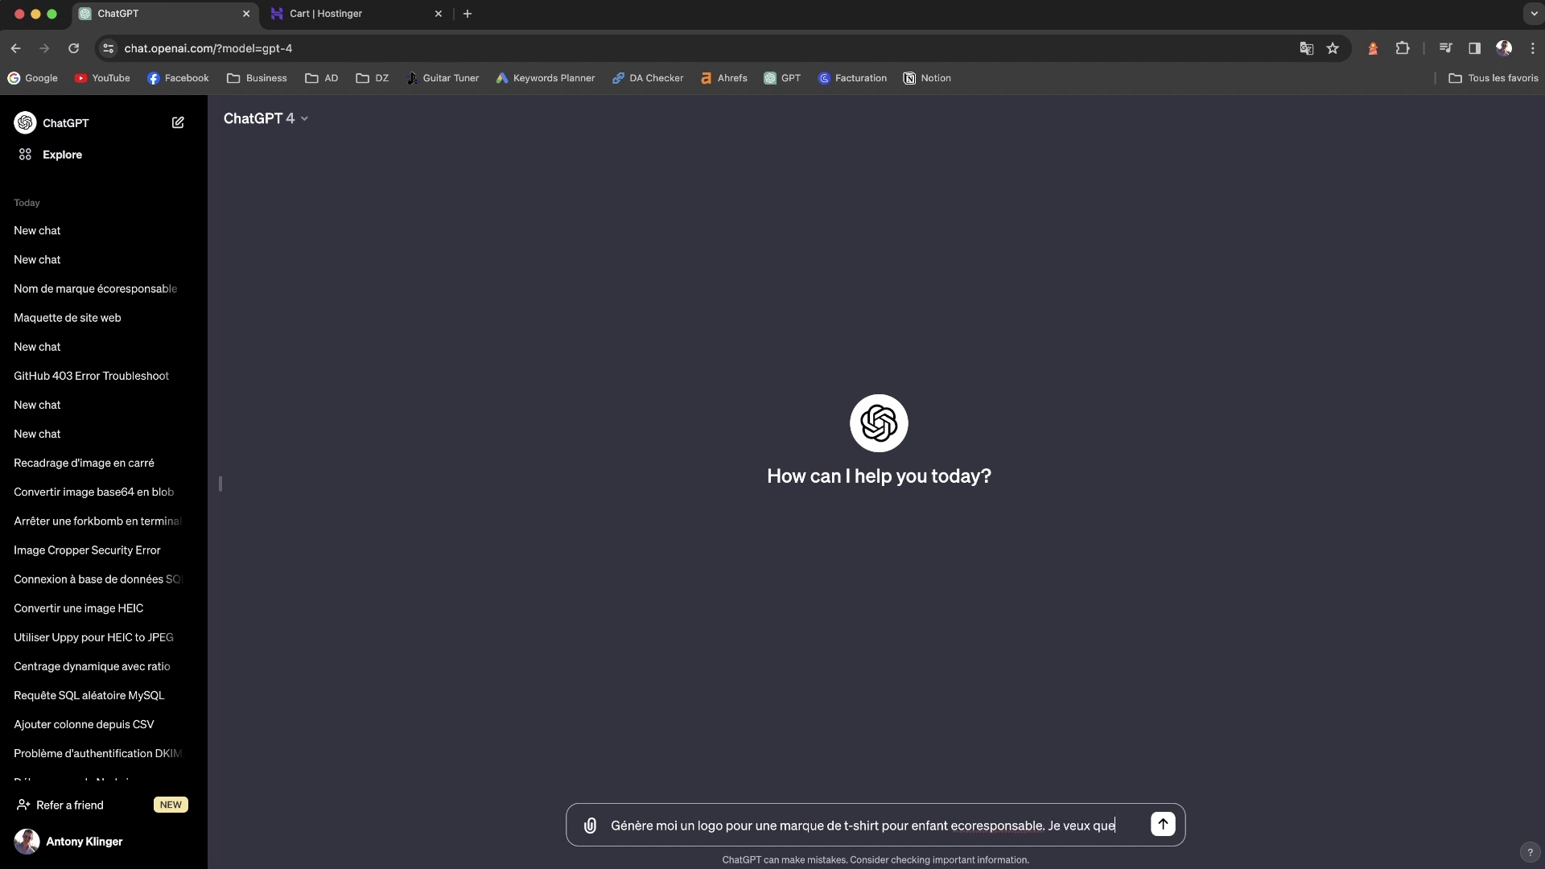
{"action": "type", "text": " le logo soi"}
{"action": "type", "text": "t sim"}
{"action": "type", "text": "ple pour"}
{"action": "type", "text": " être réutilisé"}
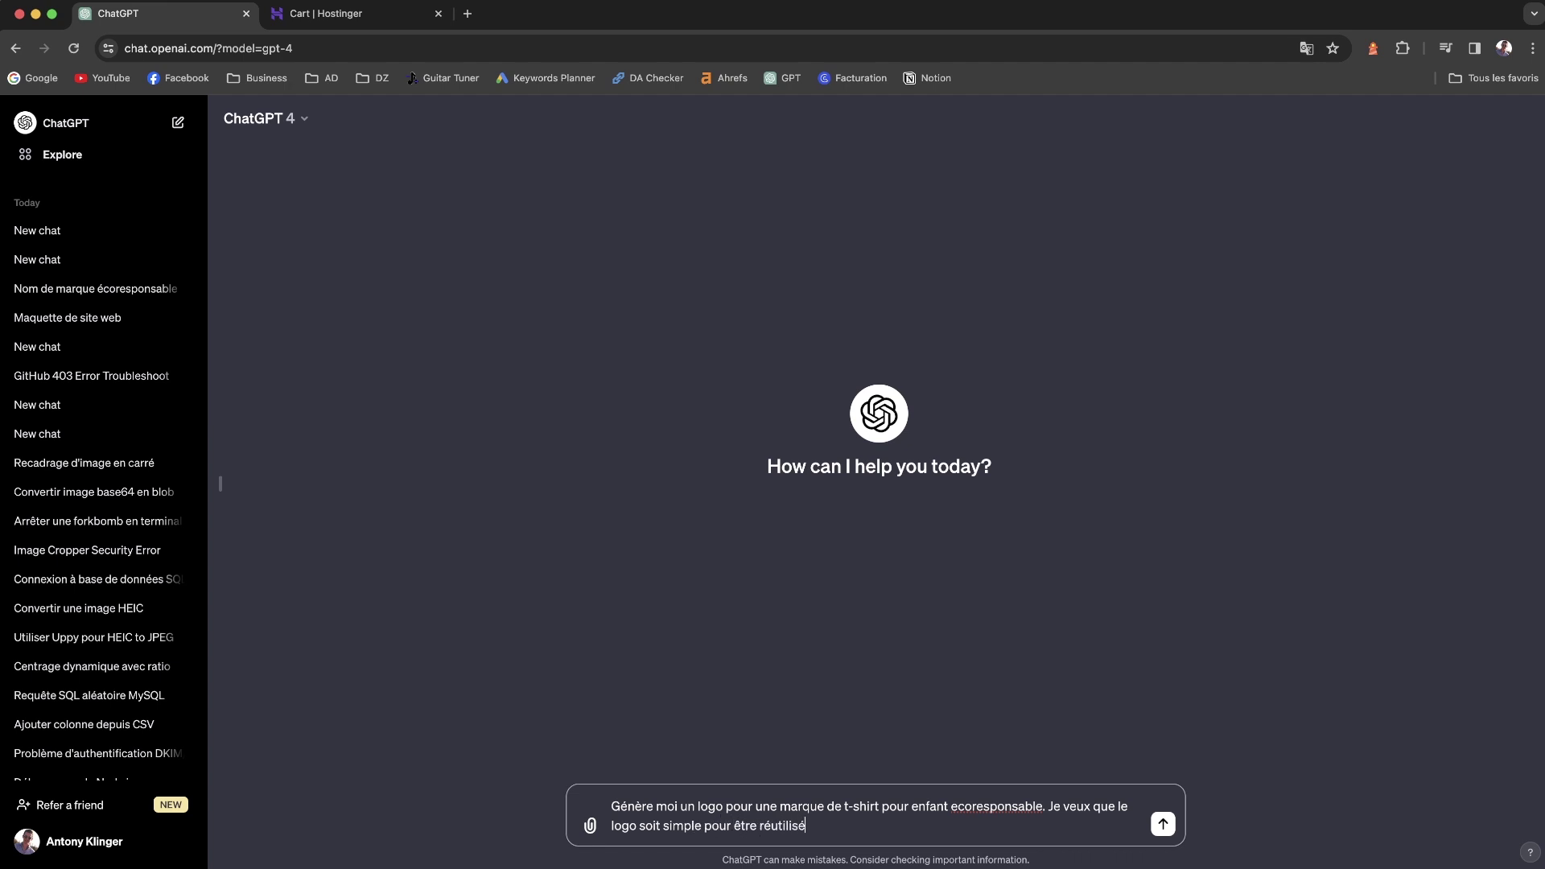
{"action": "key", "text": "Return"}
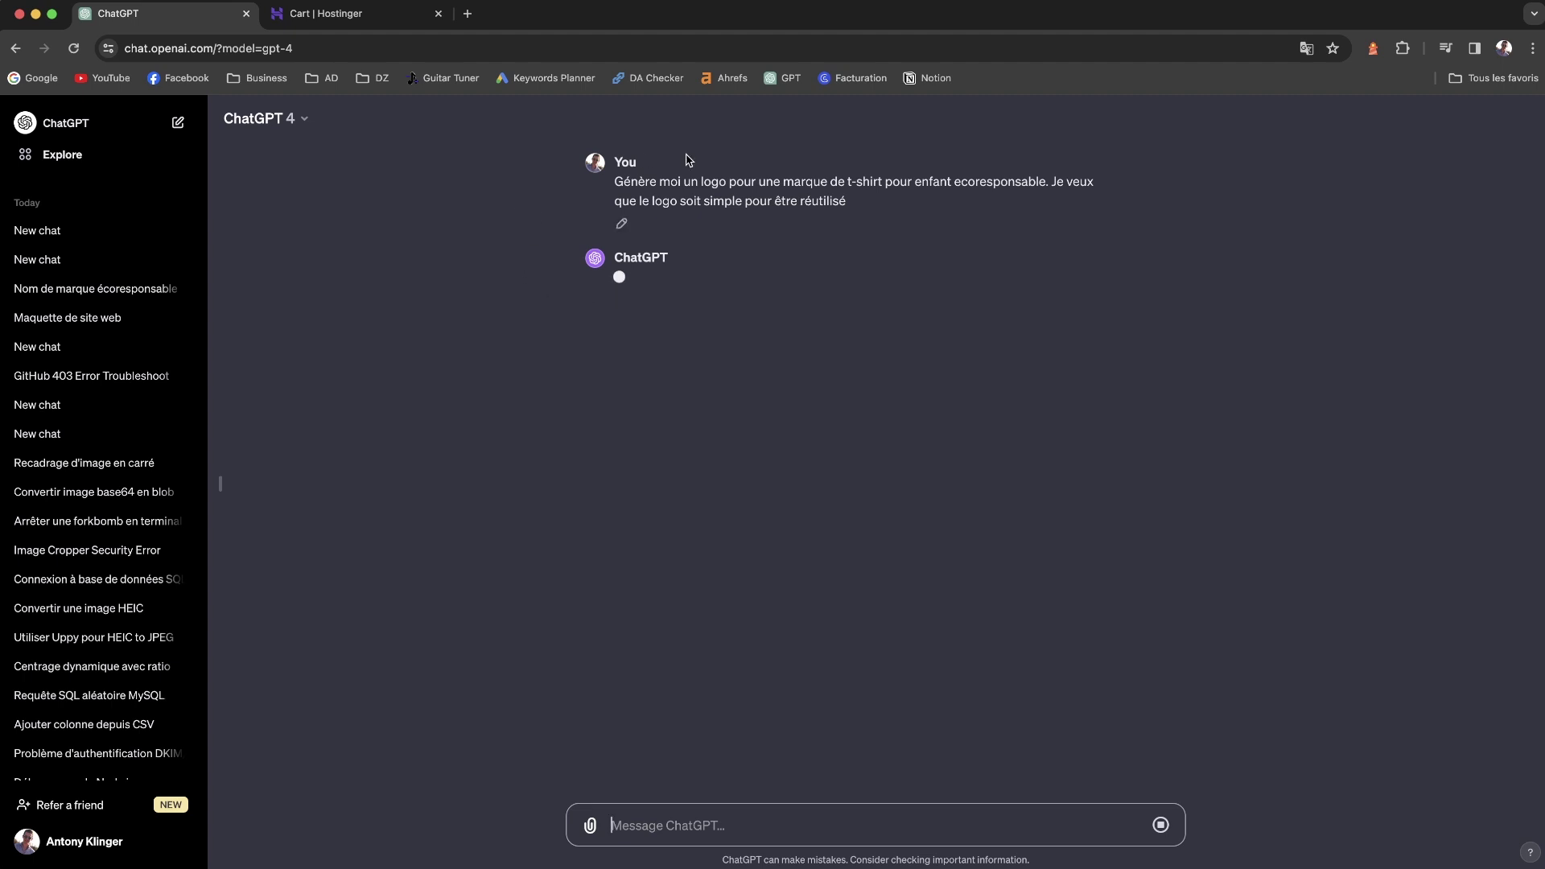
{"action": "left_click", "coordinate": [299, 121]}
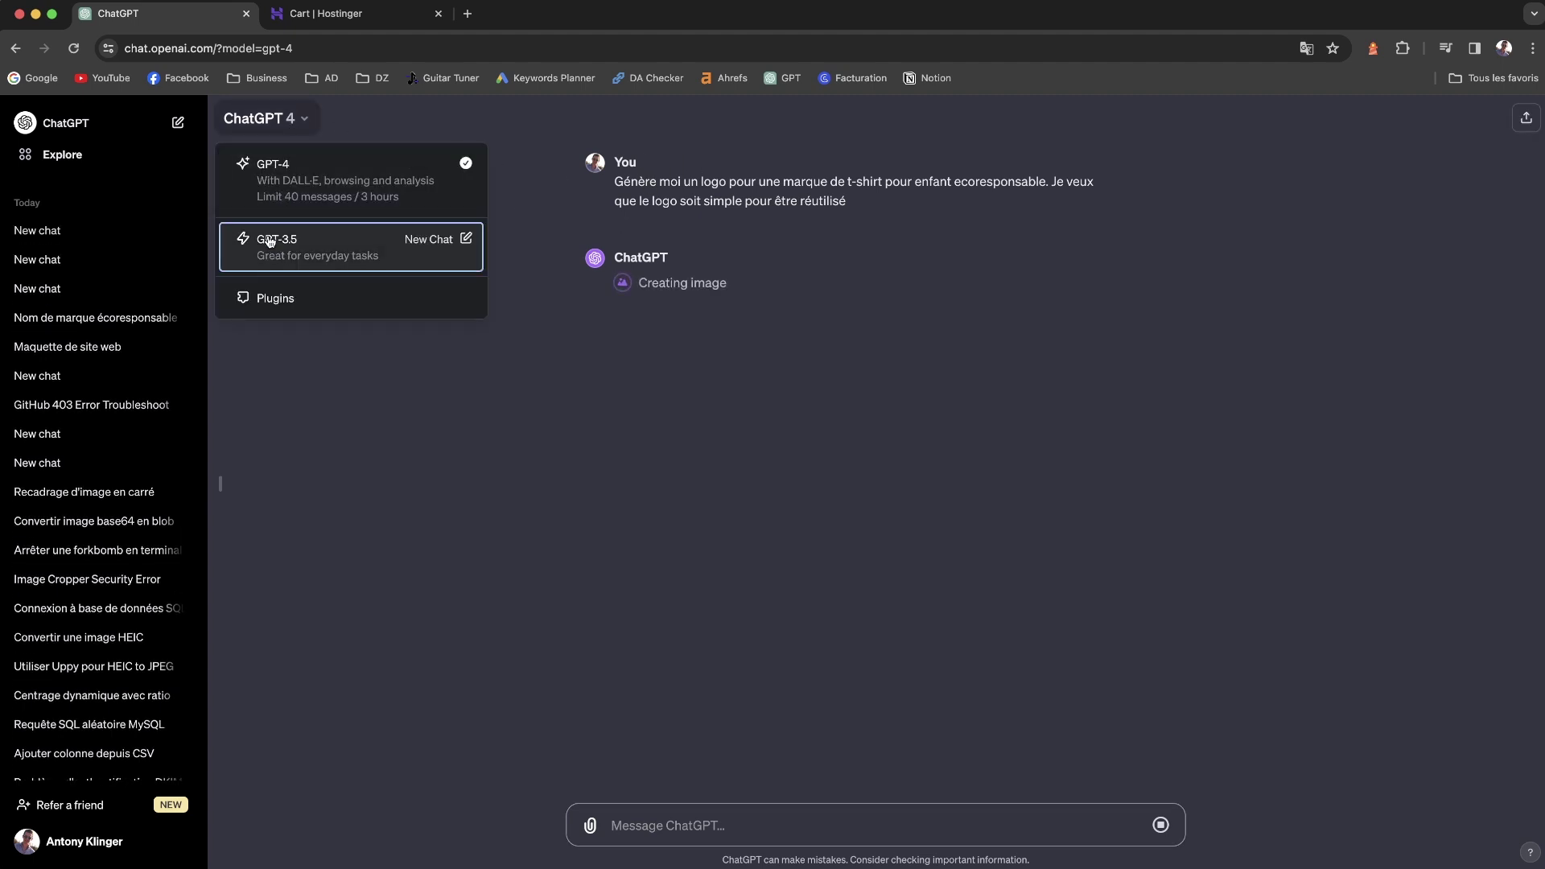
{"action": "left_click", "coordinate": [643, 326]}
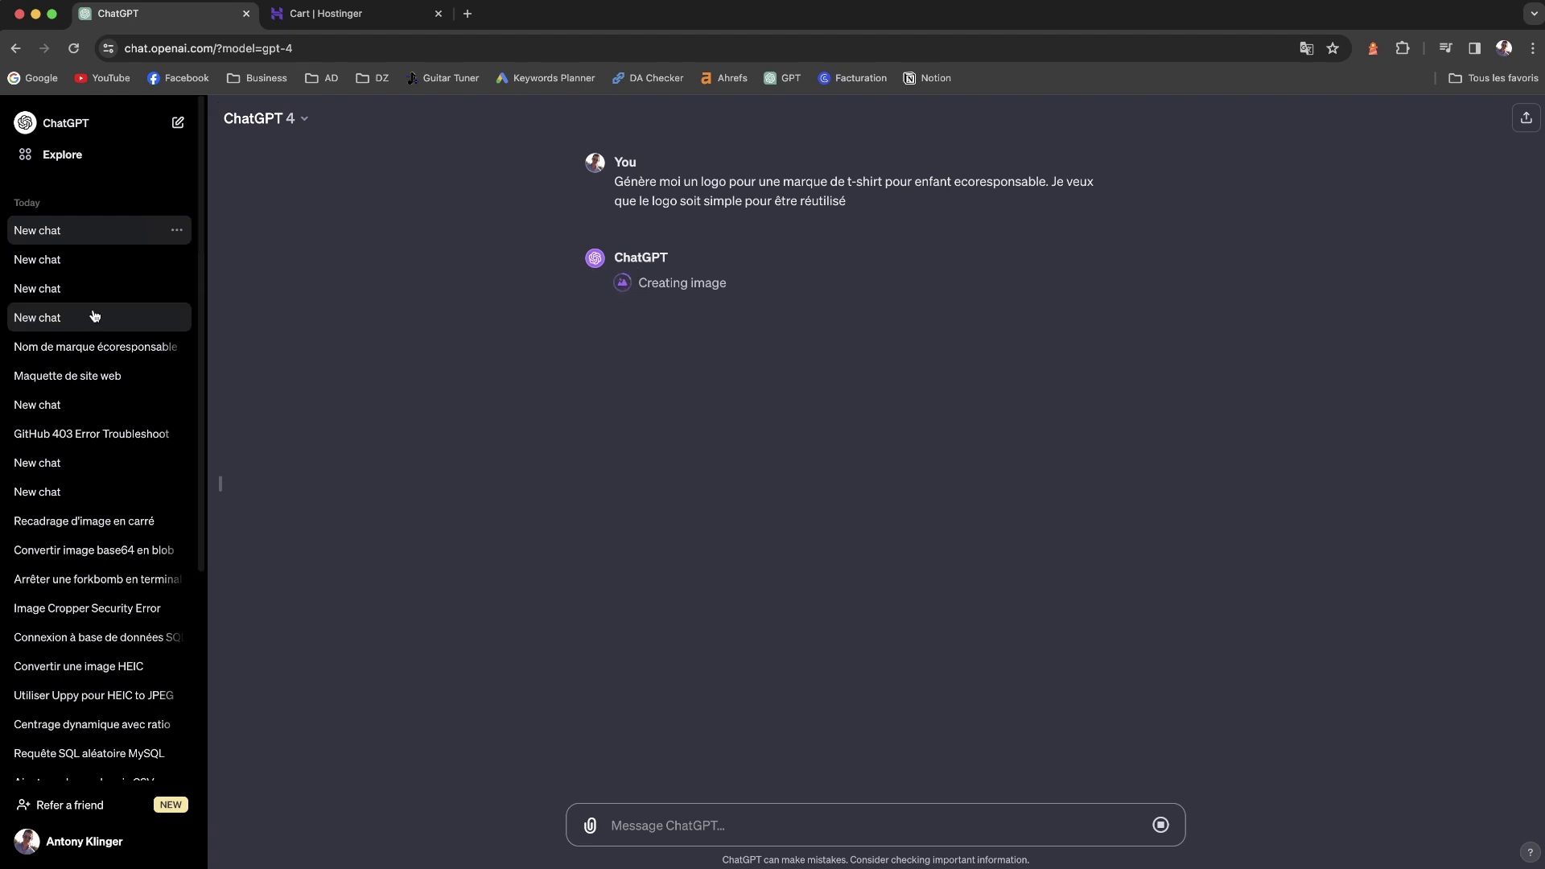
- Open the "Maquette de site web" conversation in a separate tab, examine its generated website mockup at full size, and close the enlarged image
{"action": "right_click", "coordinate": [100, 377]}
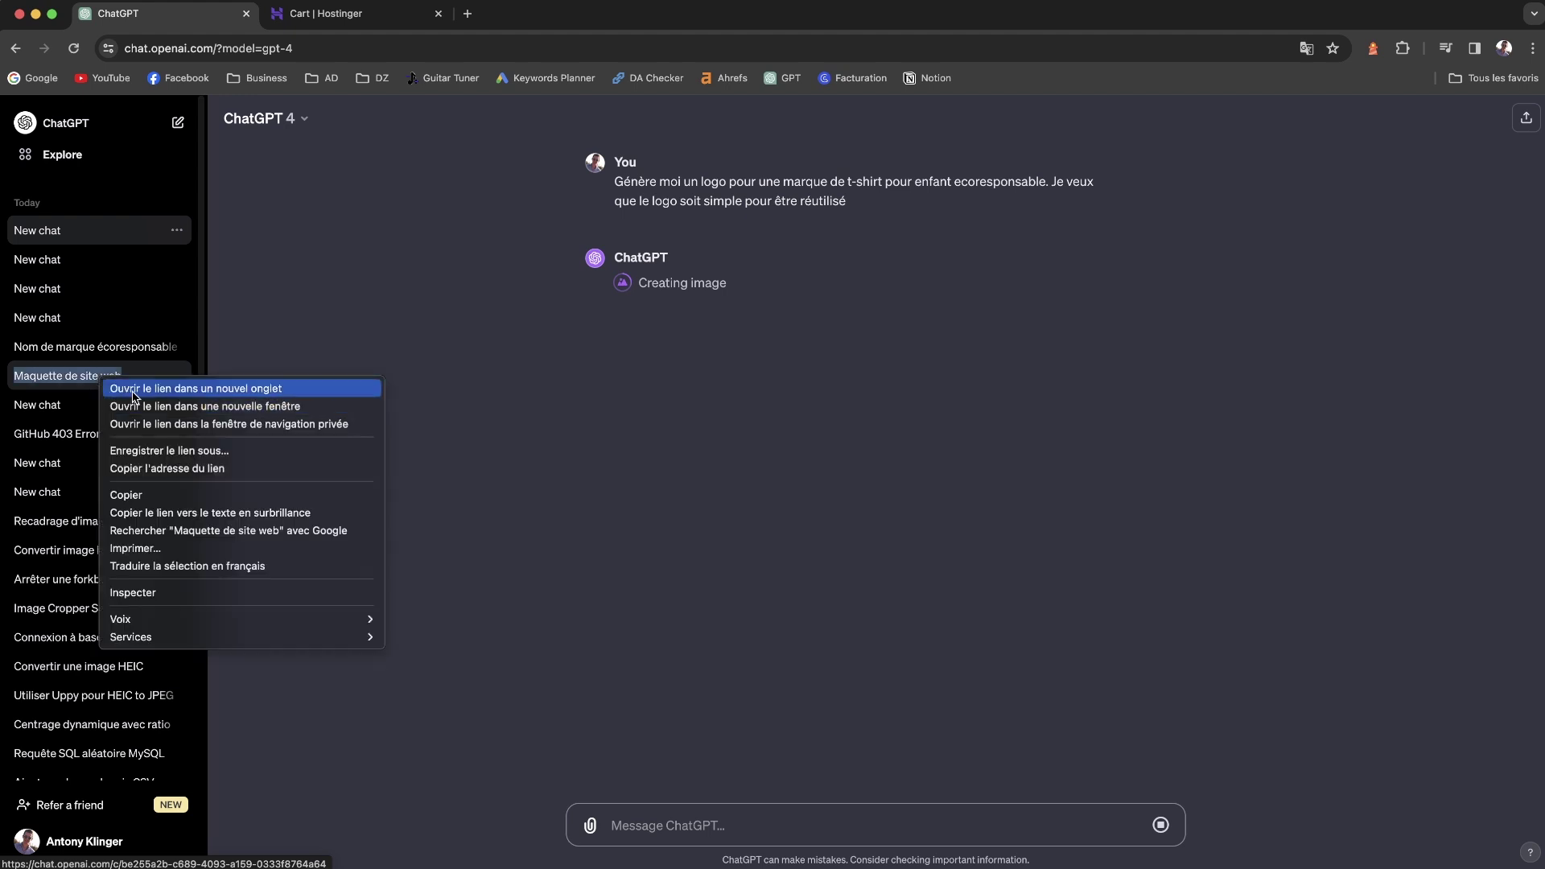
{"action": "key", "text": "Escape"}
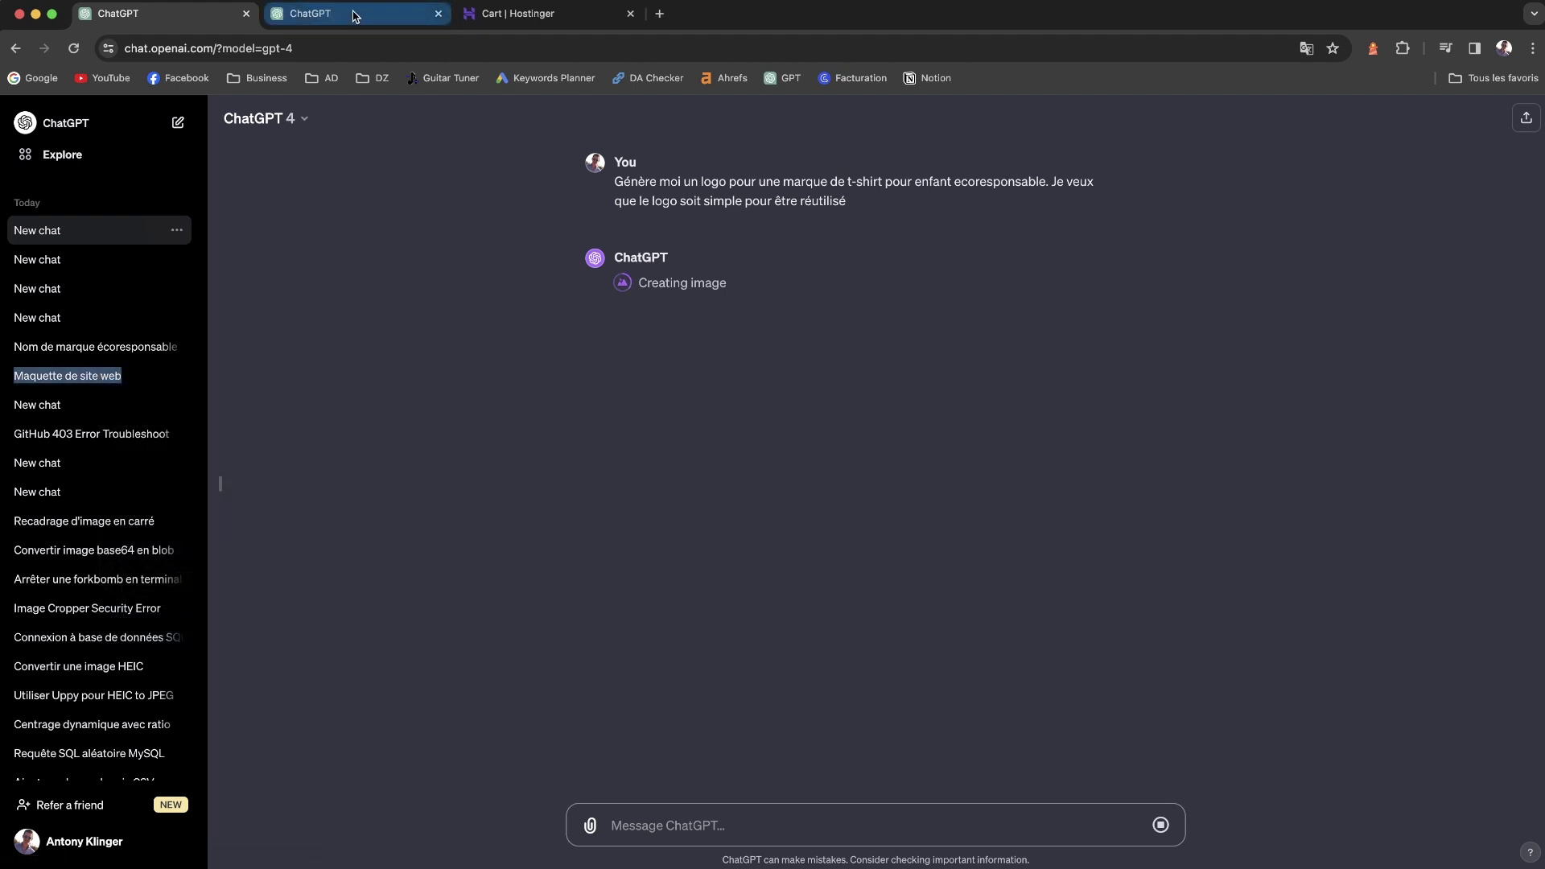
{"action": "left_click", "coordinate": [347, 14]}
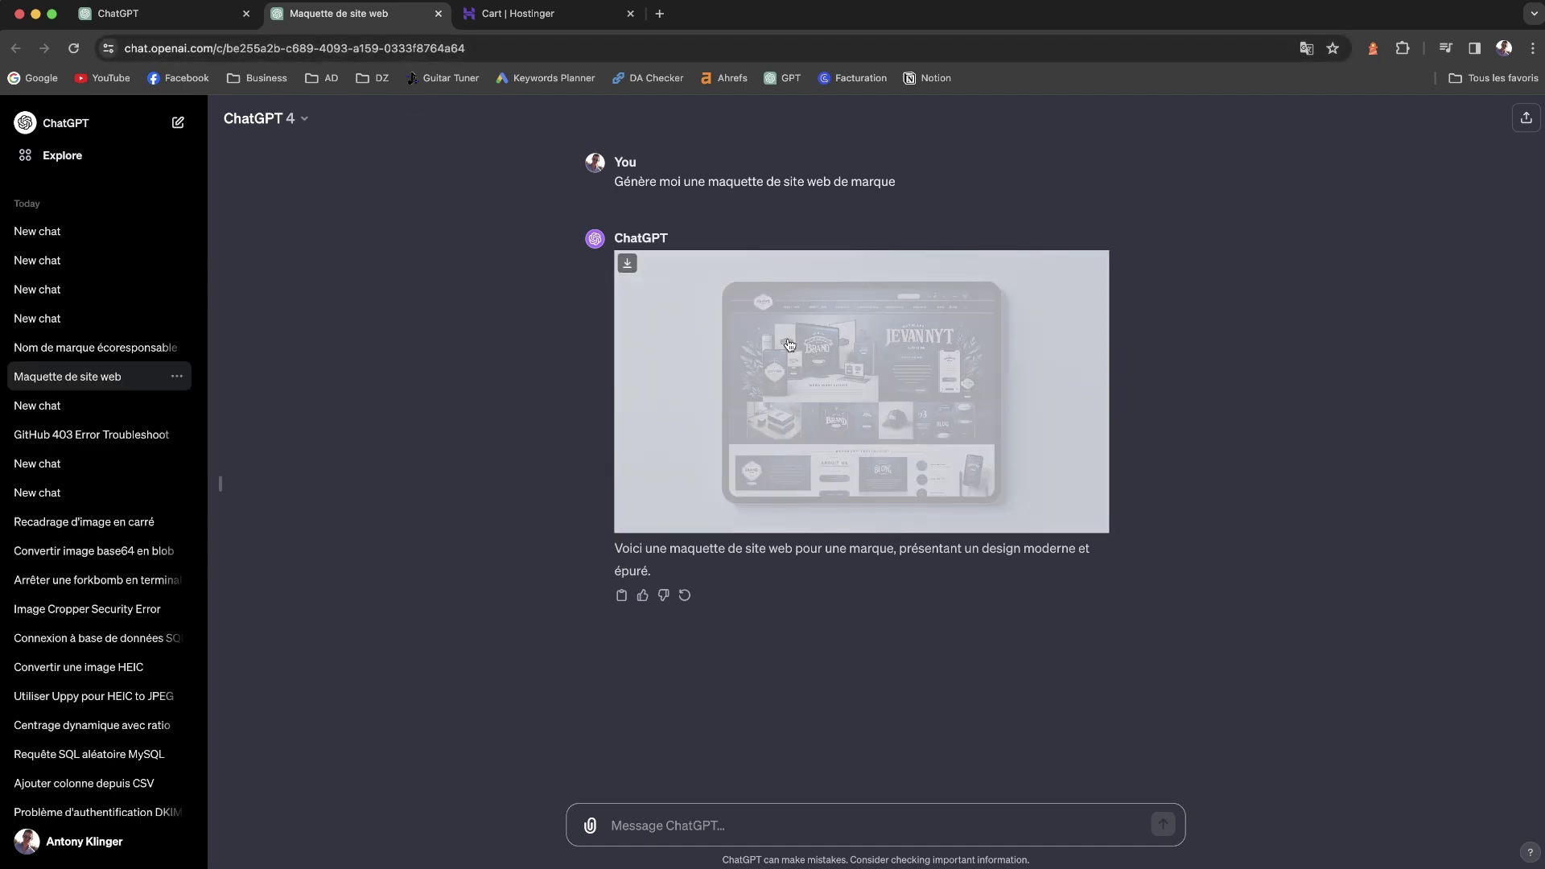
{"action": "left_click", "coordinate": [622, 307]}
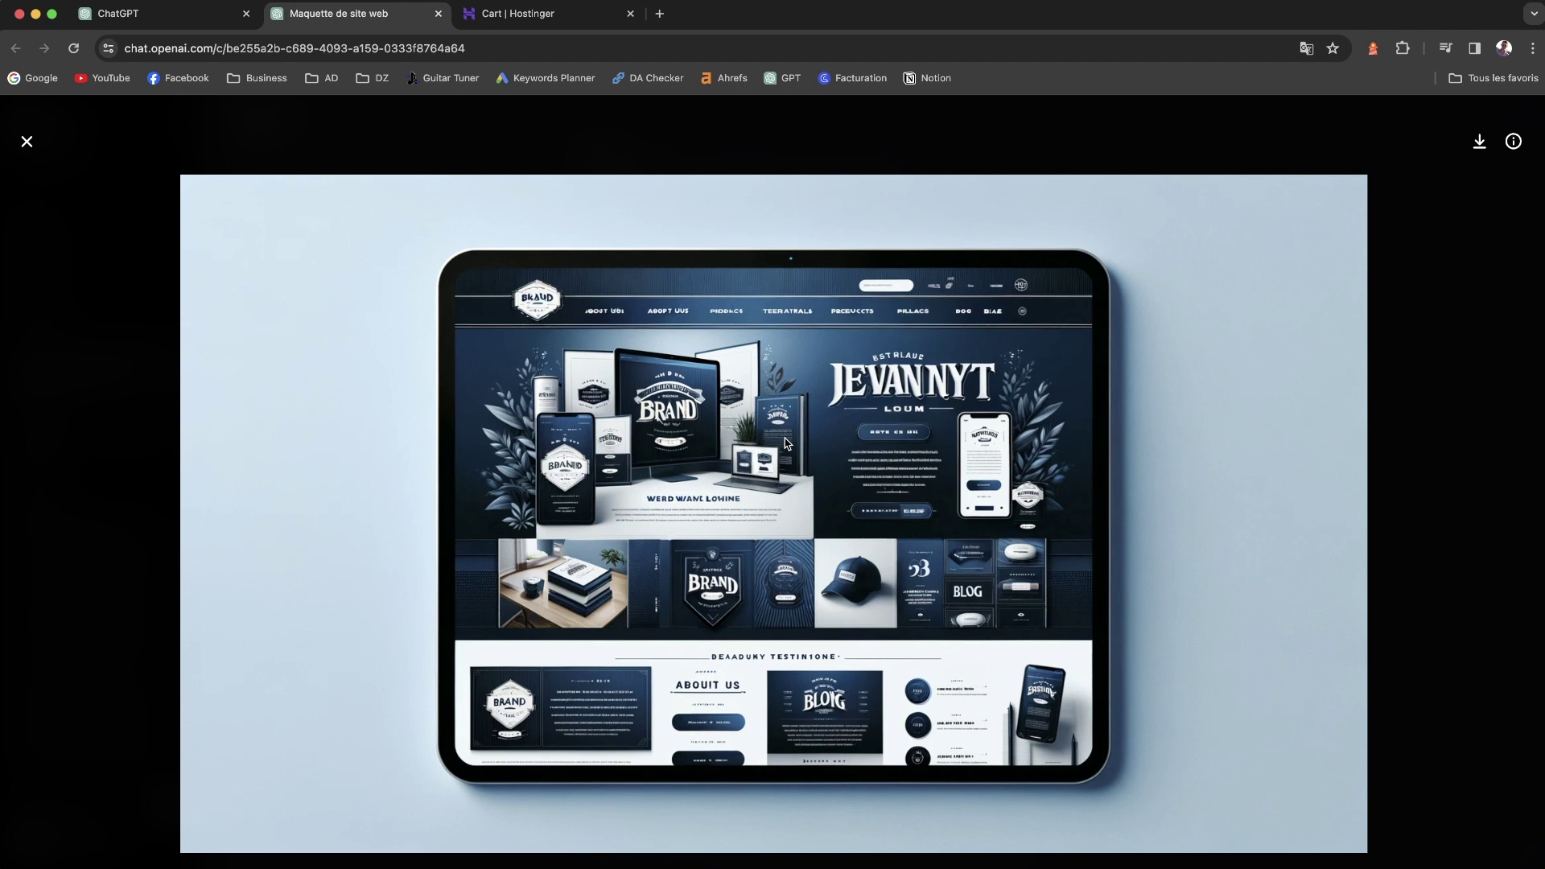
{"action": "left_click", "coordinate": [26, 142]}
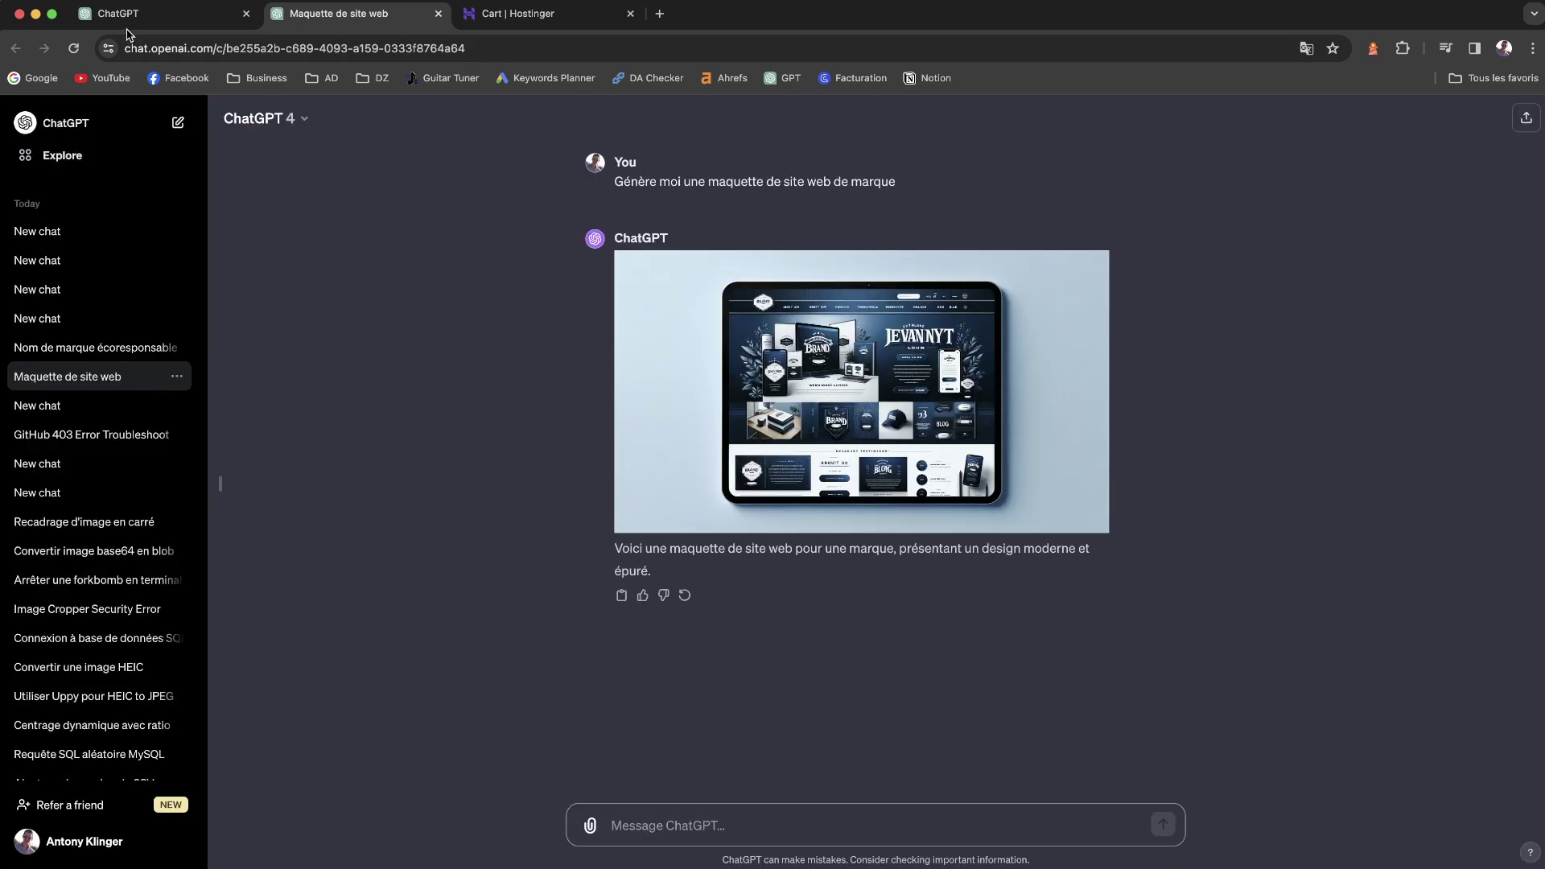
- Return to the logo conversation, examine the generated t-shirt brand logo at full size, and close the enlarged image
{"action": "left_click", "coordinate": [129, 18]}
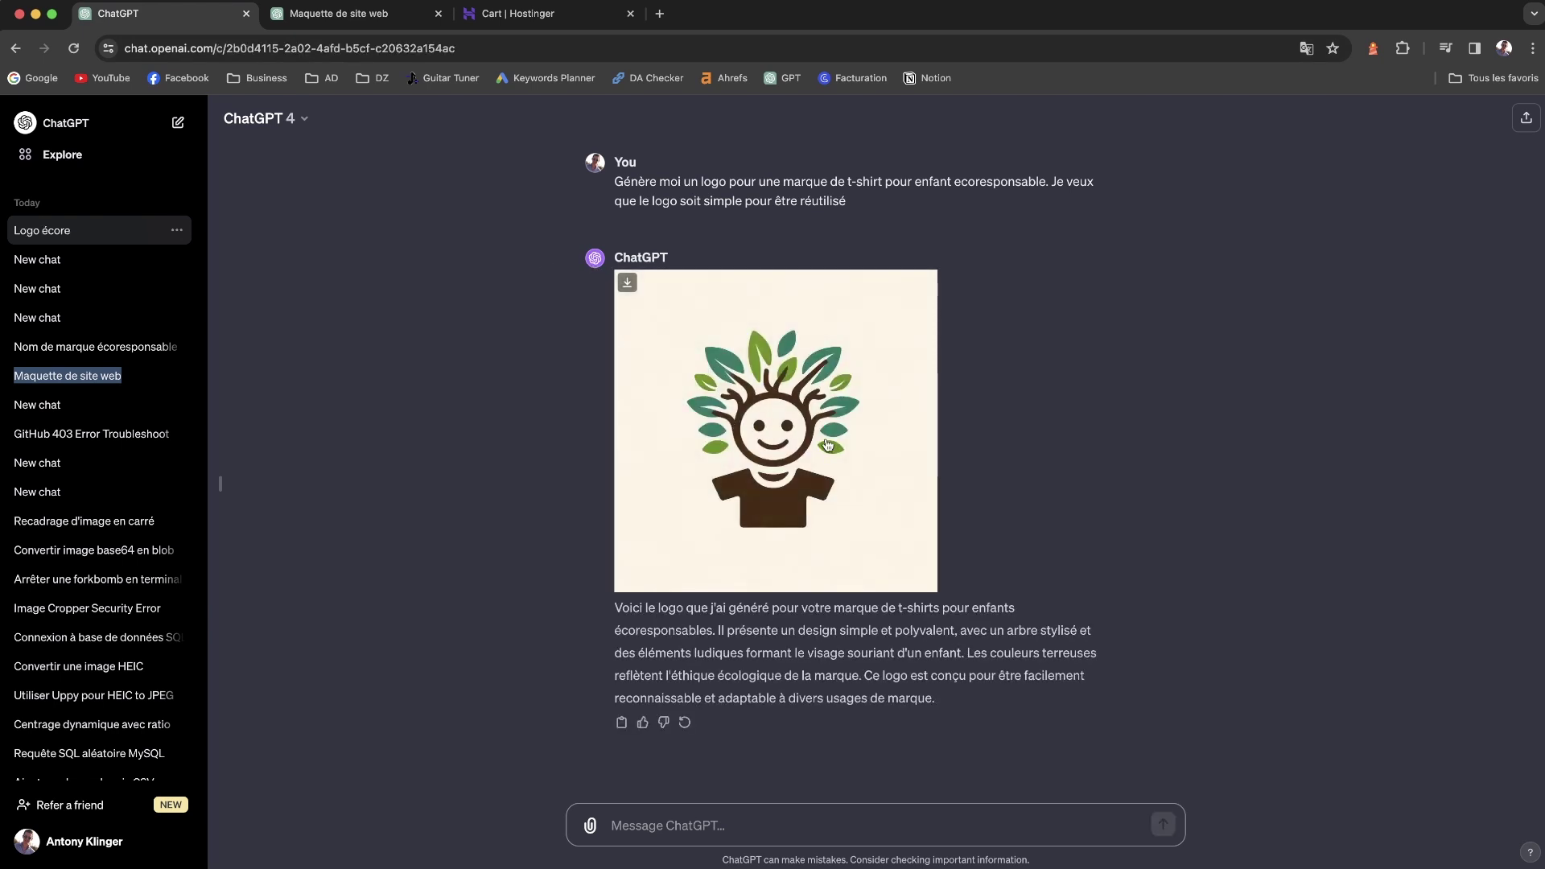
{"action": "left_click", "coordinate": [794, 438]}
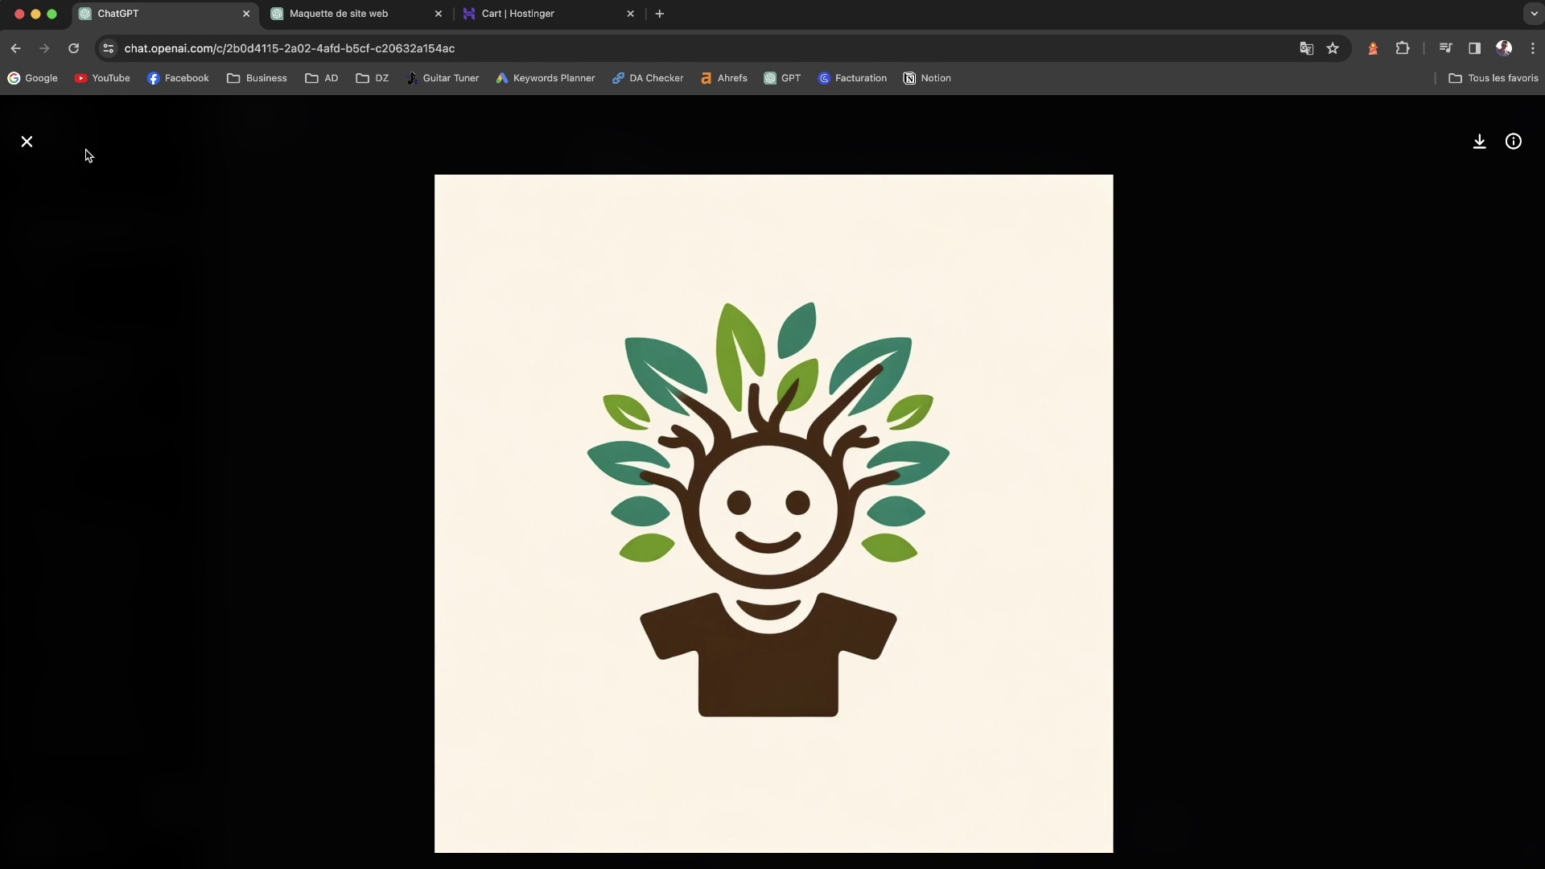
{"action": "left_click", "coordinate": [27, 142]}
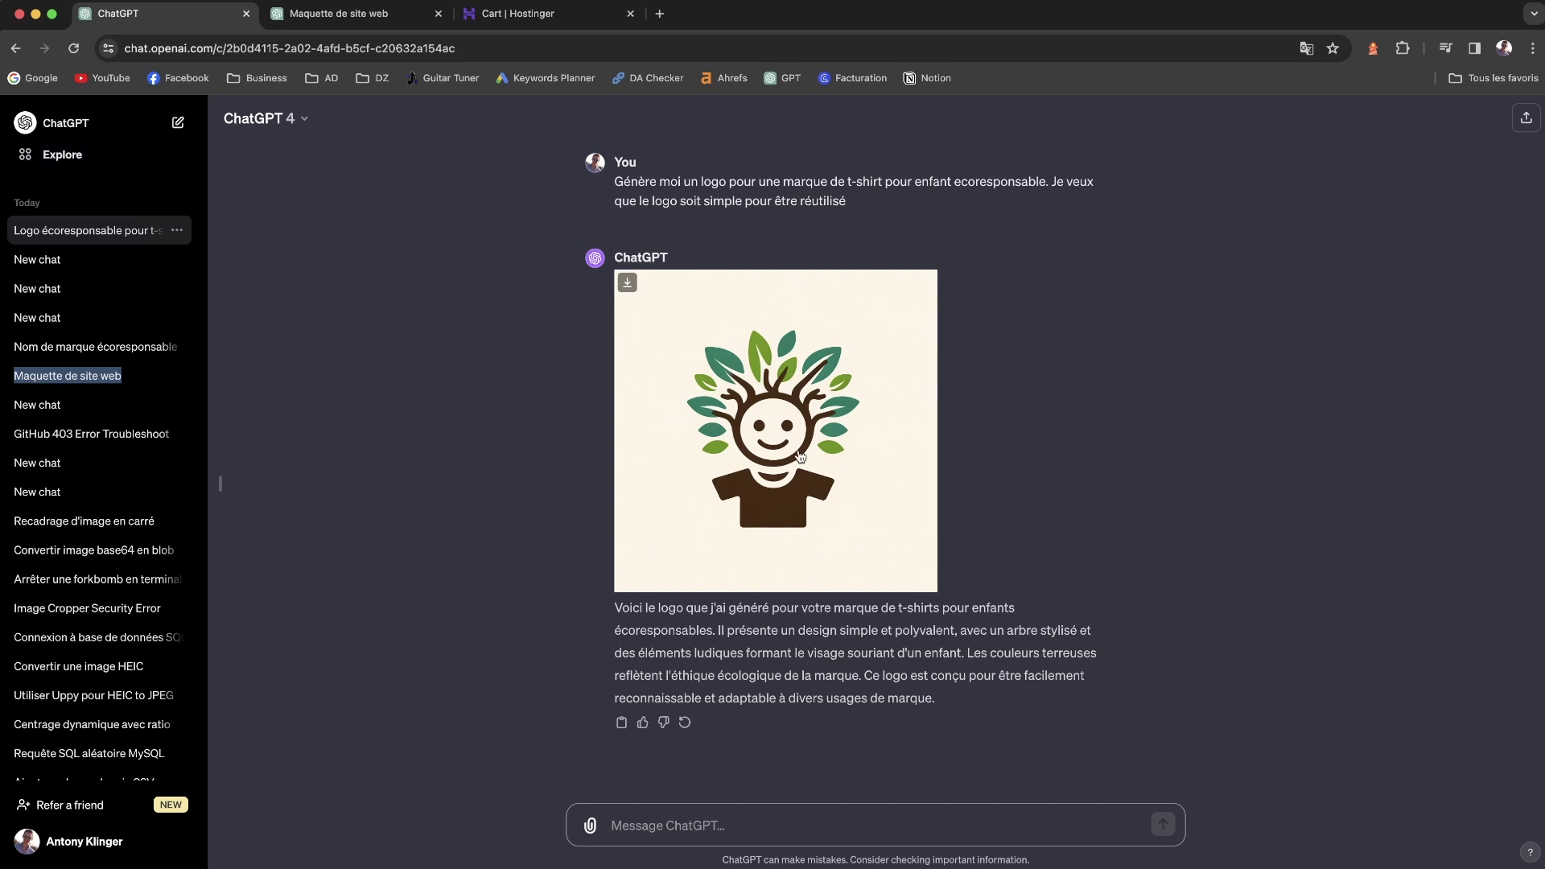